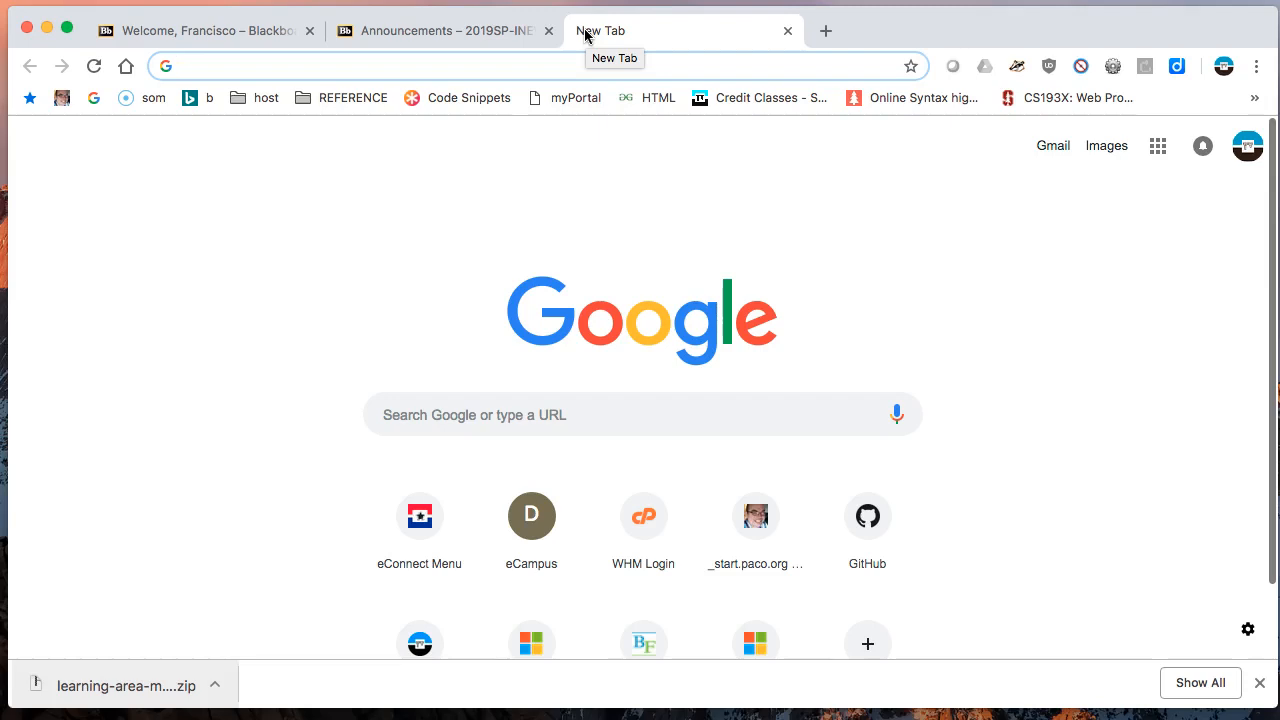
- Open github.com, check the signed-in account's menu and return to the dashboard
{"action": "type", "text": "github.com"}
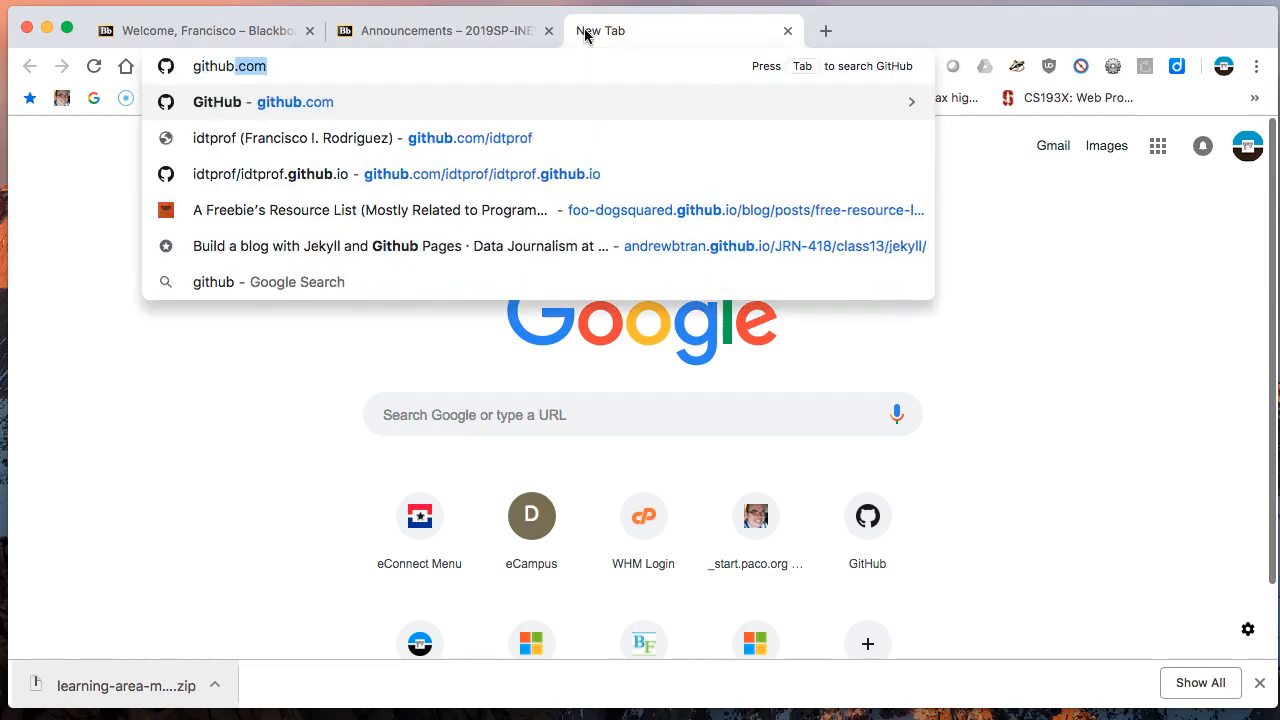
{"action": "key", "text": "Return"}
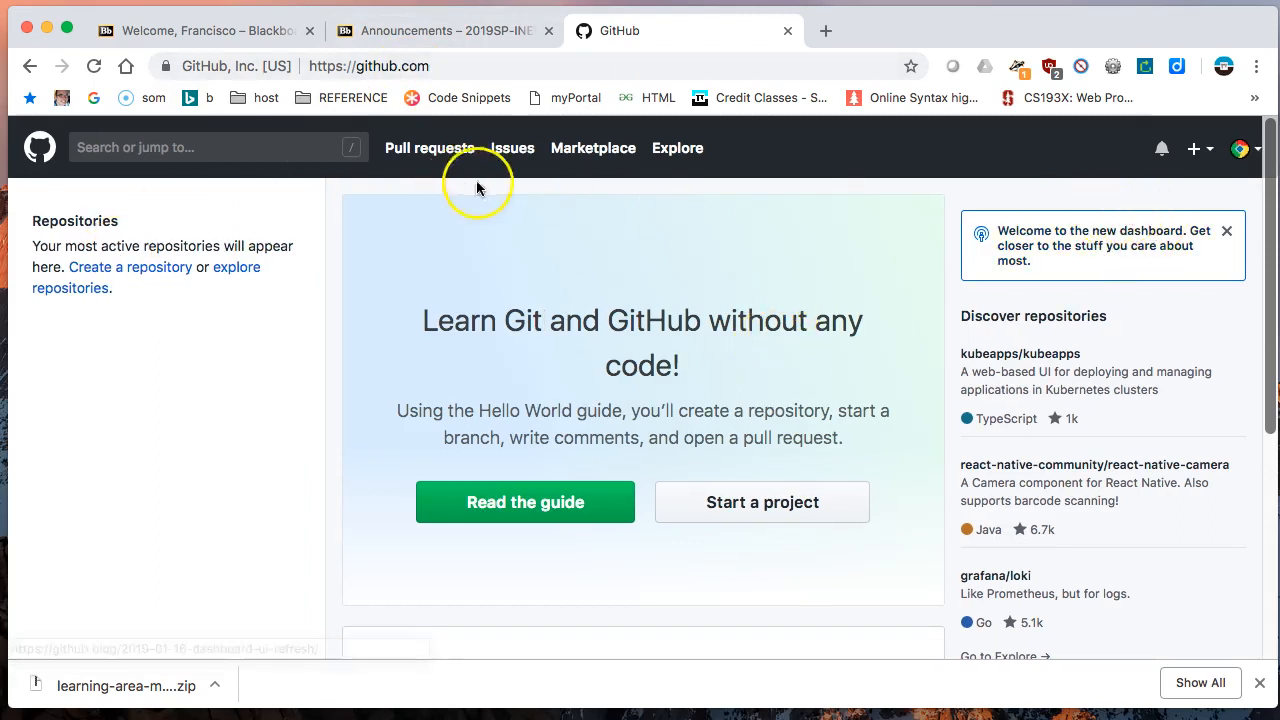
{"action": "left_click", "coordinate": [1240, 152]}
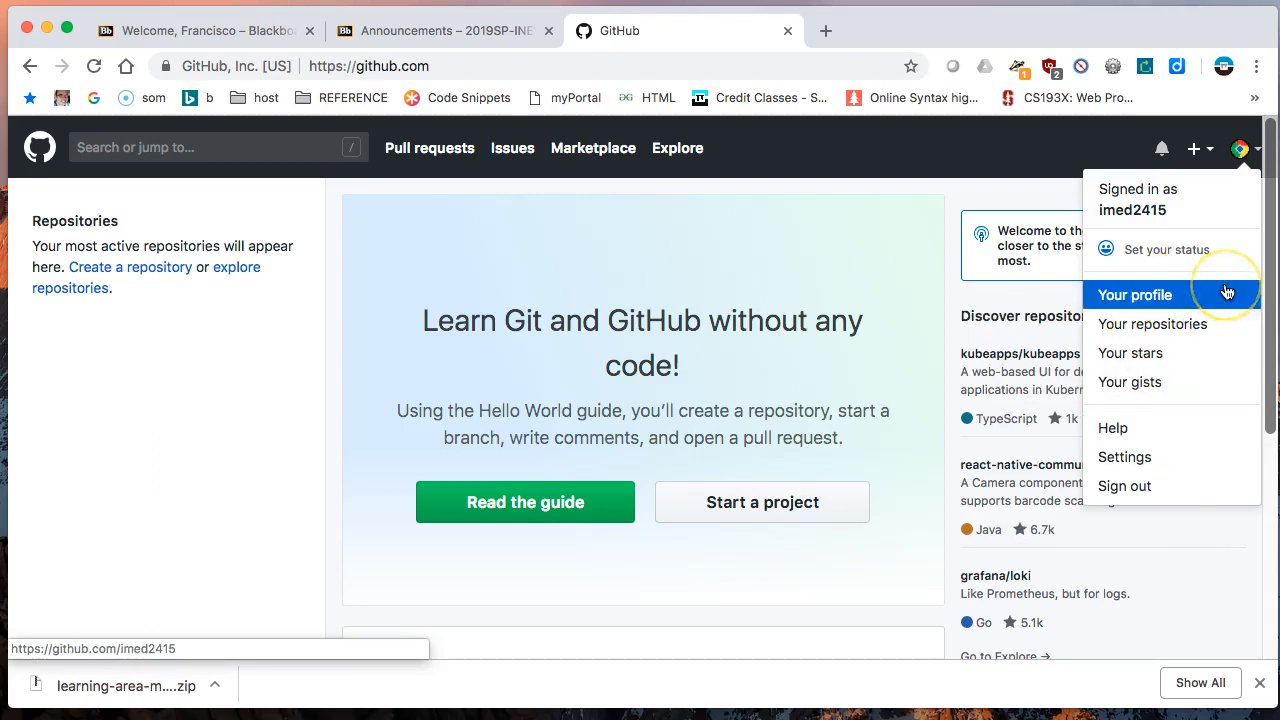
{"action": "left_click", "coordinate": [833, 229]}
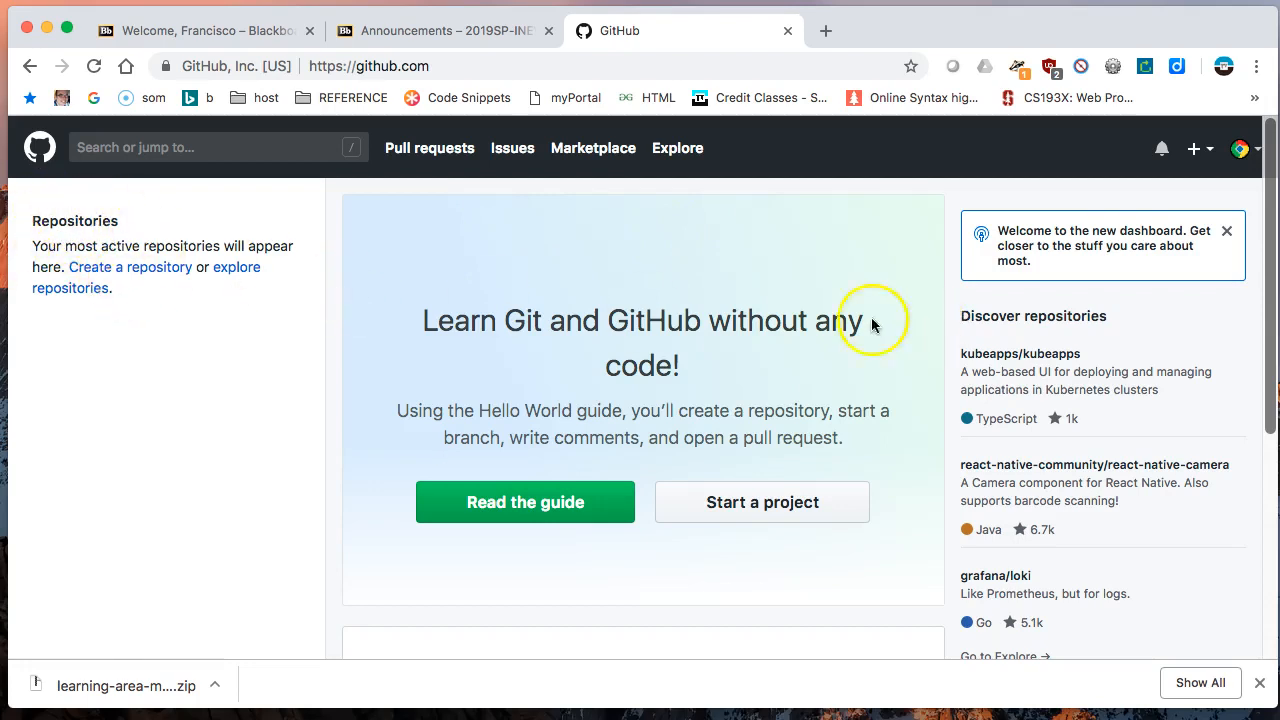
{"action": "left_click", "coordinate": [42, 149]}
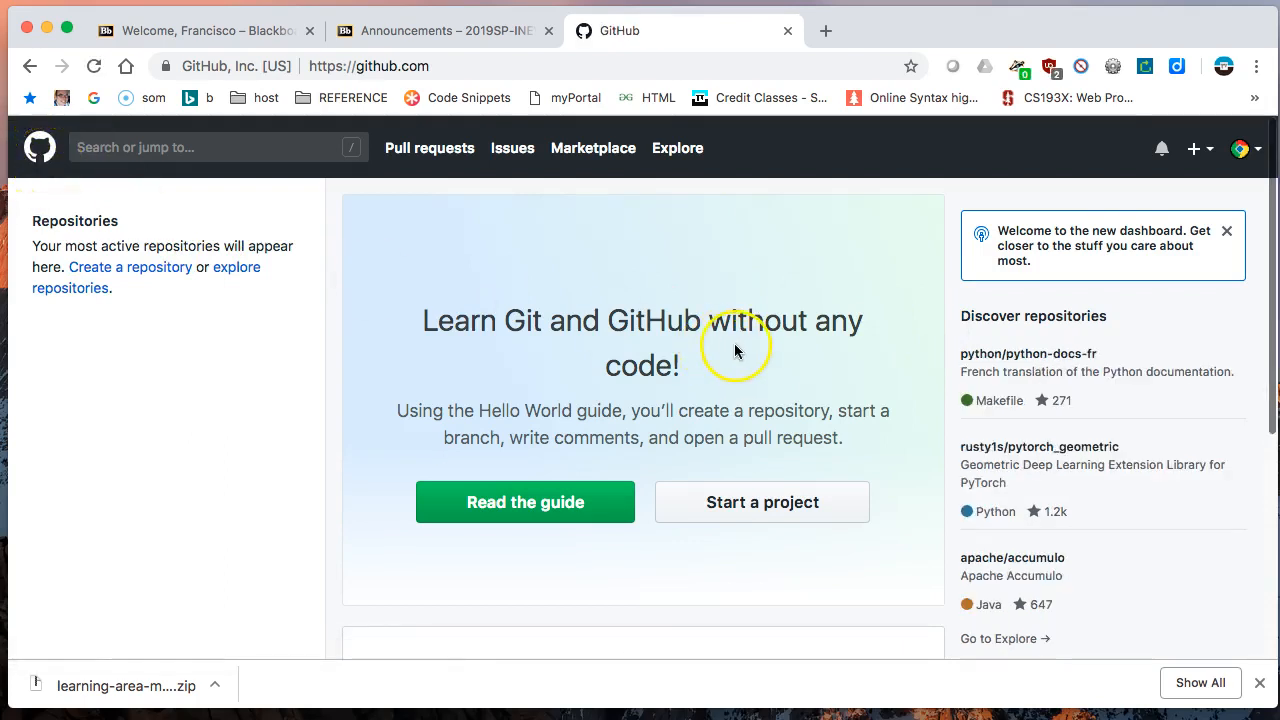
- Start creating a new repository from the GitHub dashboard
{"action": "left_click", "coordinate": [1198, 156]}
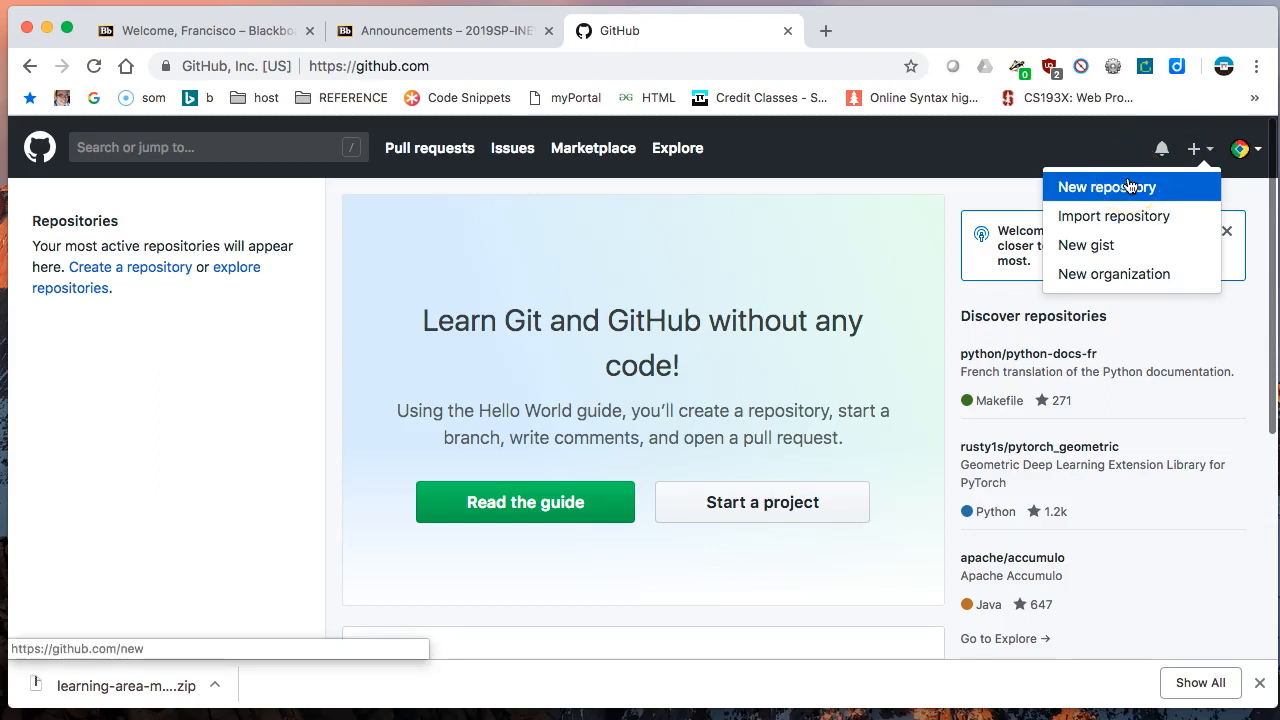
{"action": "left_click", "coordinate": [1146, 216]}
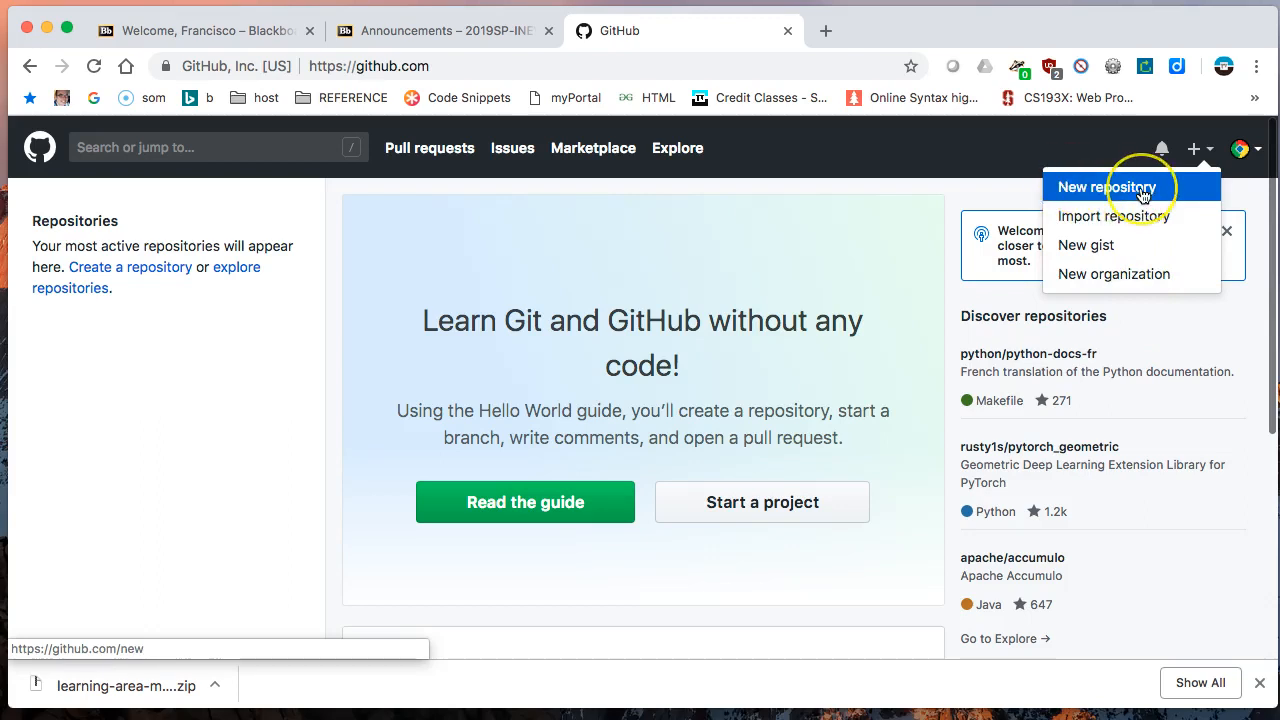
{"action": "left_click", "coordinate": [1143, 192]}
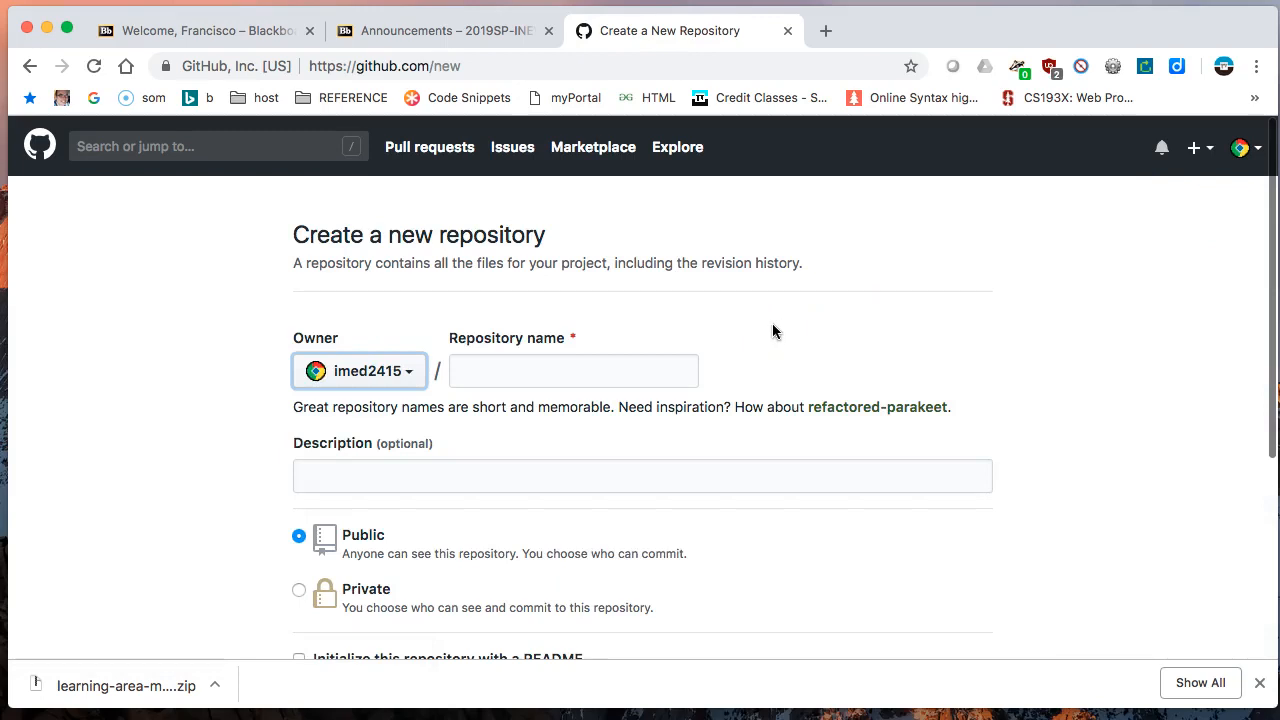
- Check the signed-in username and name the new repository imed2415.github.io
{"action": "left_click", "coordinate": [1245, 150]}
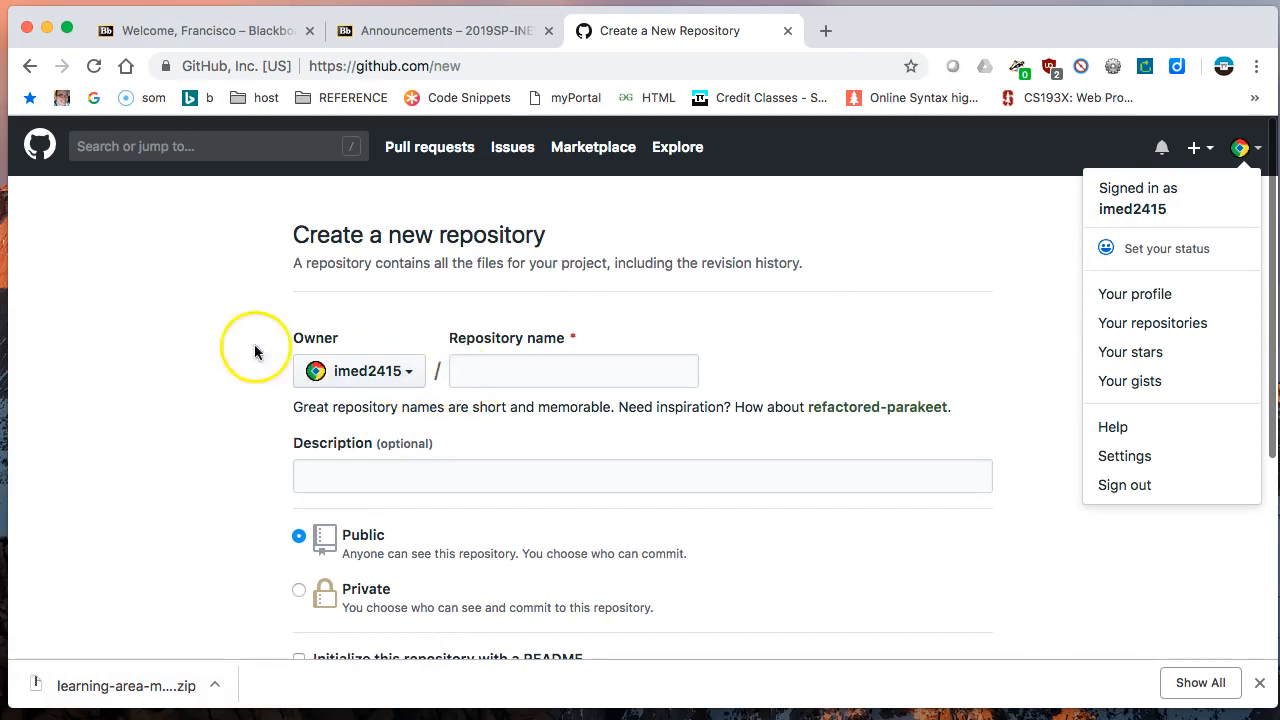
{"action": "left_click", "coordinate": [482, 372]}
{"action": "left_click", "coordinate": [485, 367]}
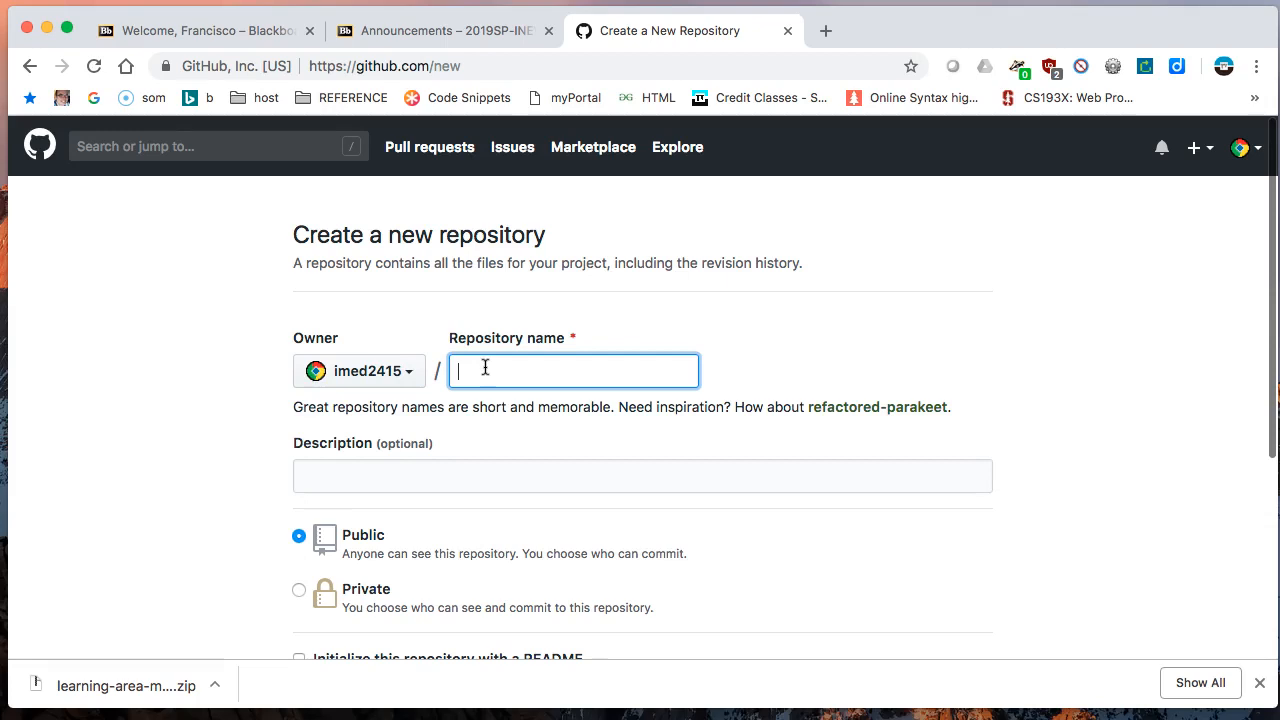
{"action": "type", "text": "imed2415,"}
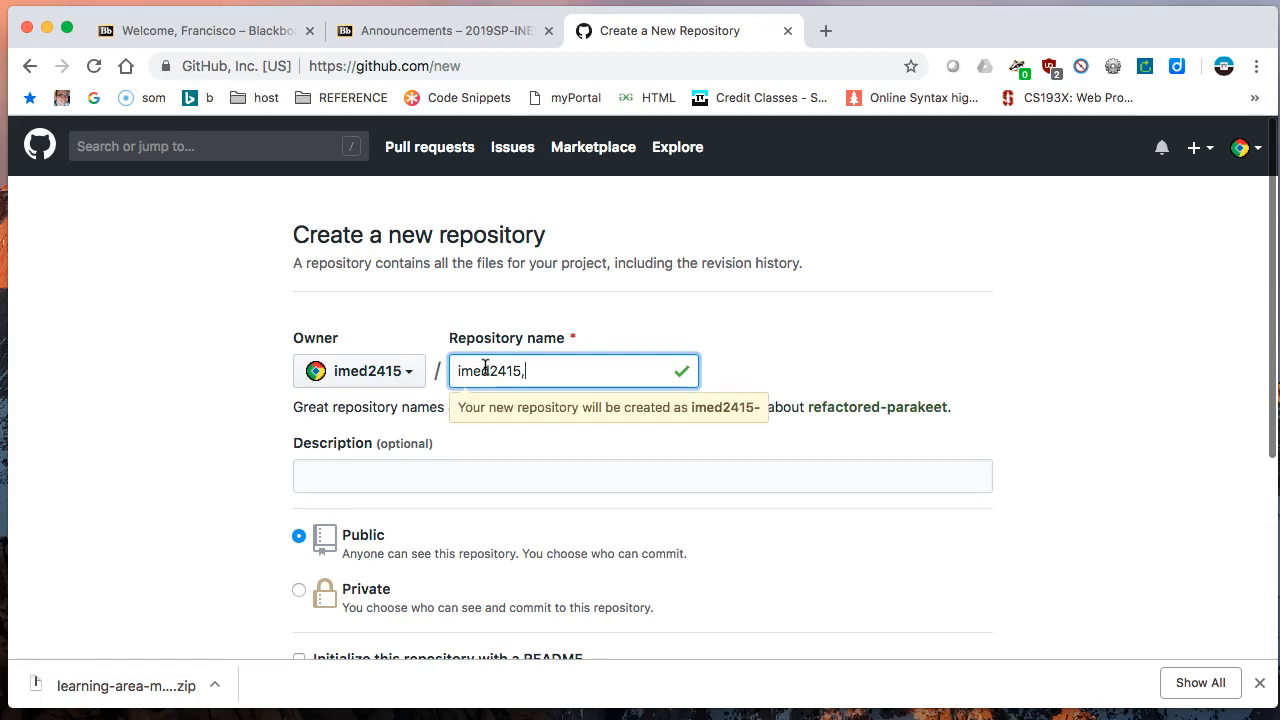
{"action": "key", "text": "BackSpace"}
{"action": "type", "text": "."}
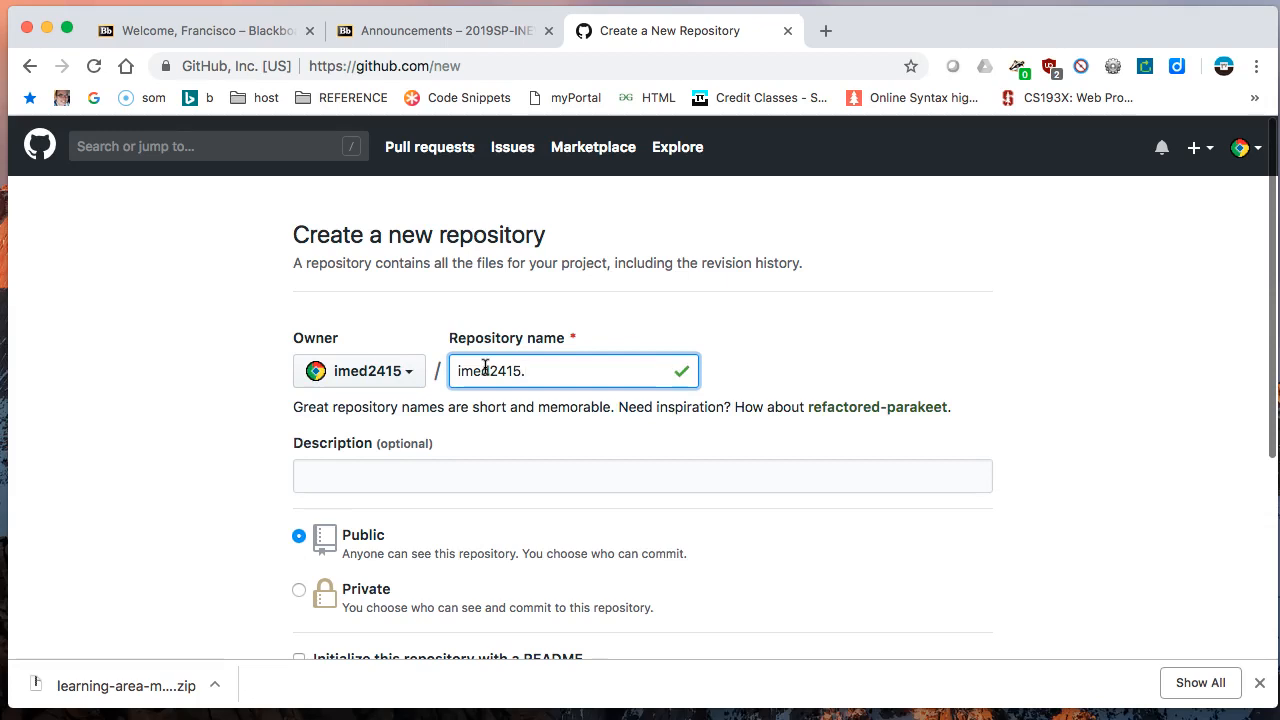
{"action": "type", "text": "gitg"}
{"action": "key", "text": "BackSpace"}
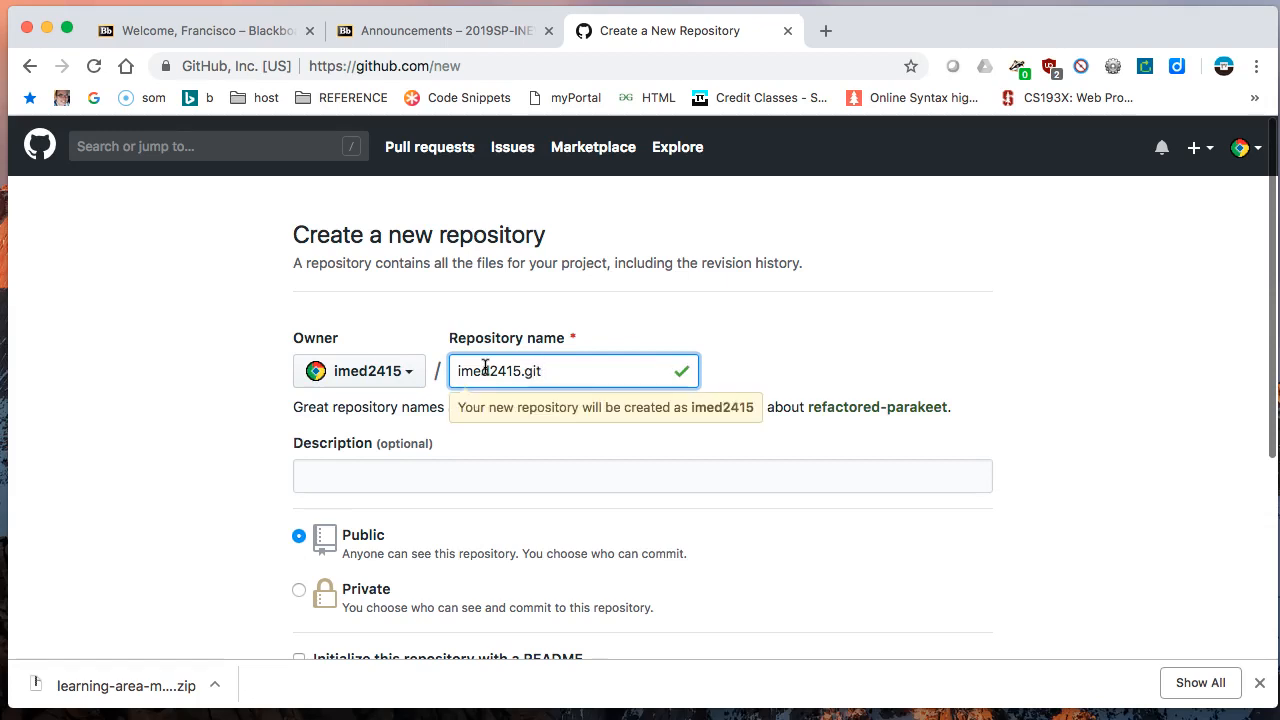
{"action": "type", "text": "hub."}
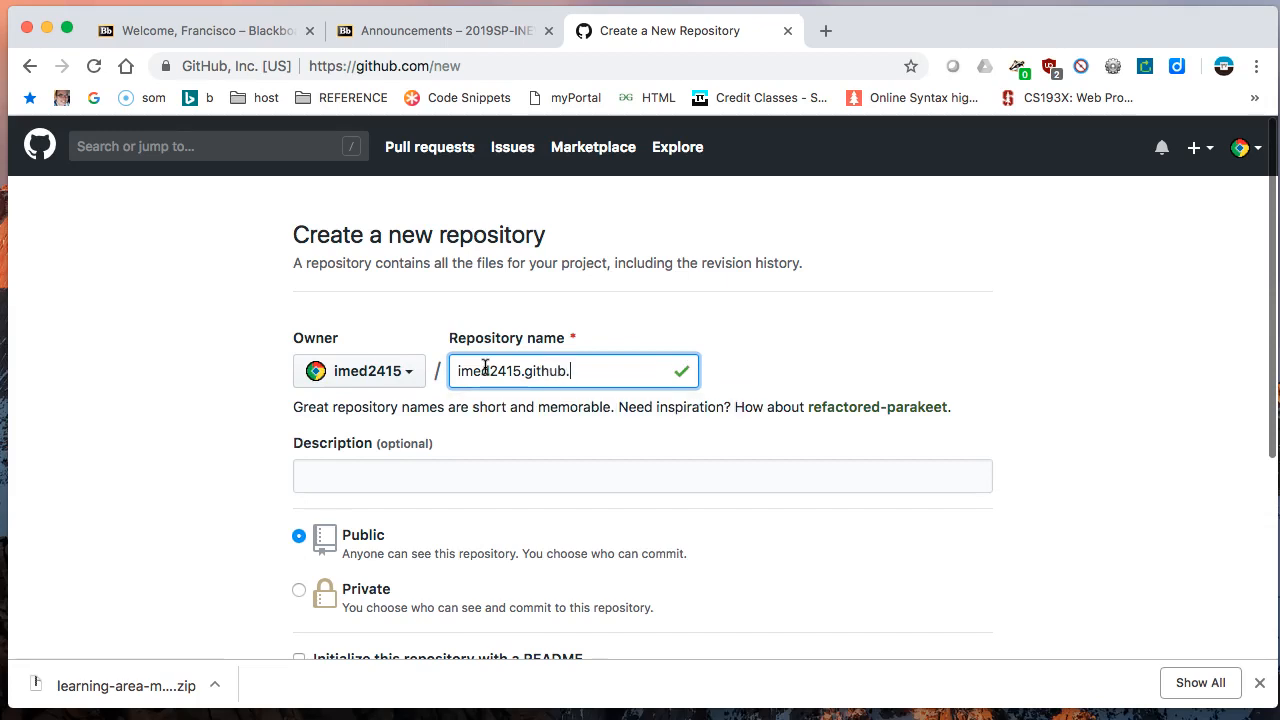
{"action": "type", "text": "io"}
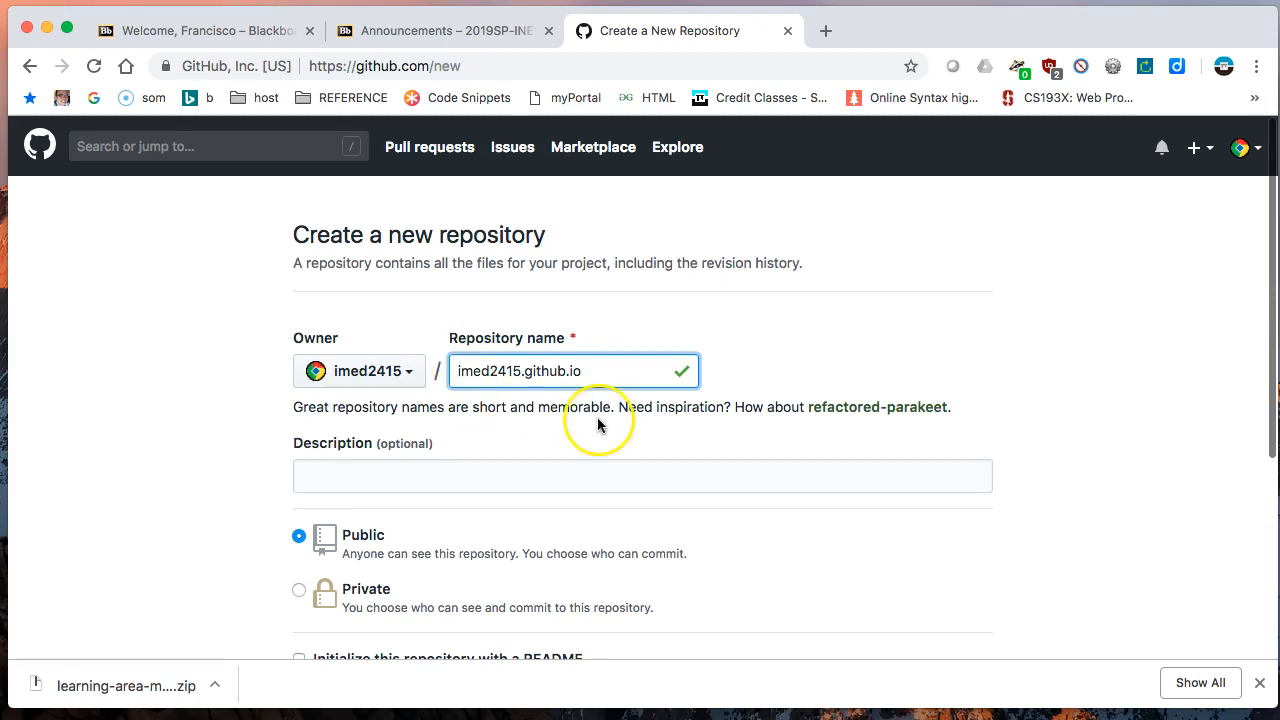
- Set the repository to be initialized with a README
{"action": "scroll", "coordinate": [597, 417], "scroll_direction": "down", "scroll_amount": 2}
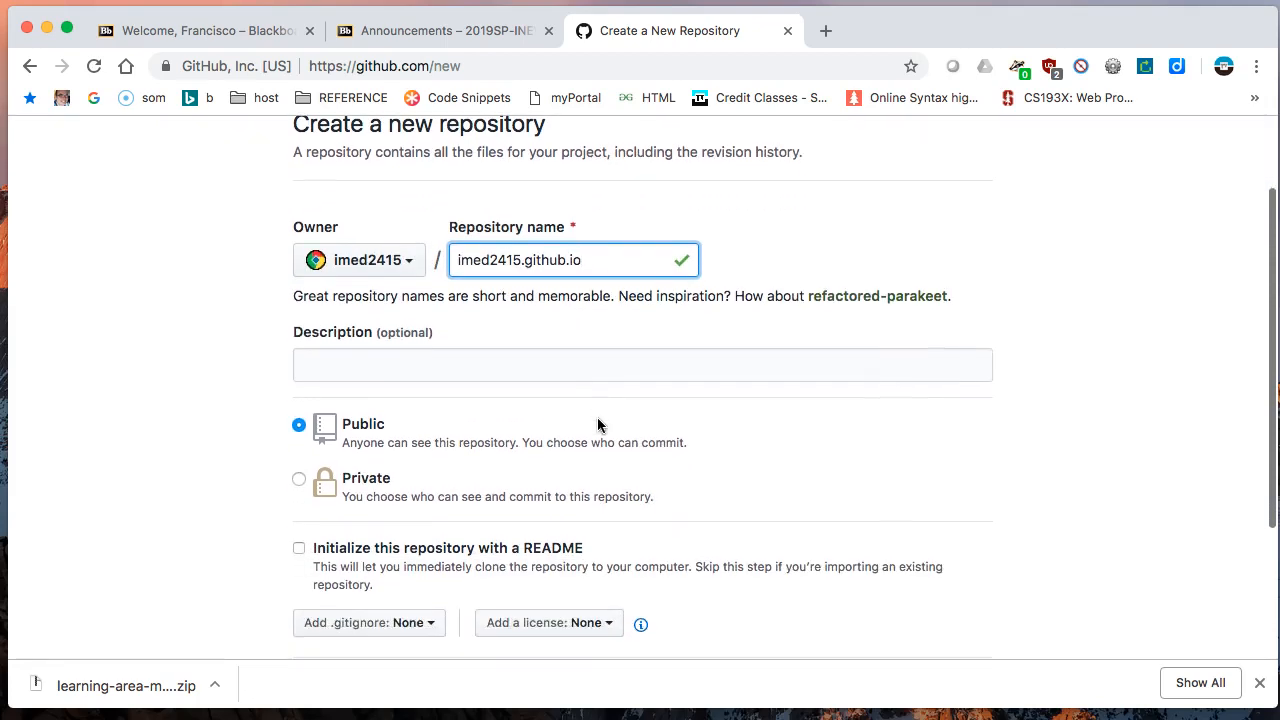
{"action": "left_click", "coordinate": [354, 366]}
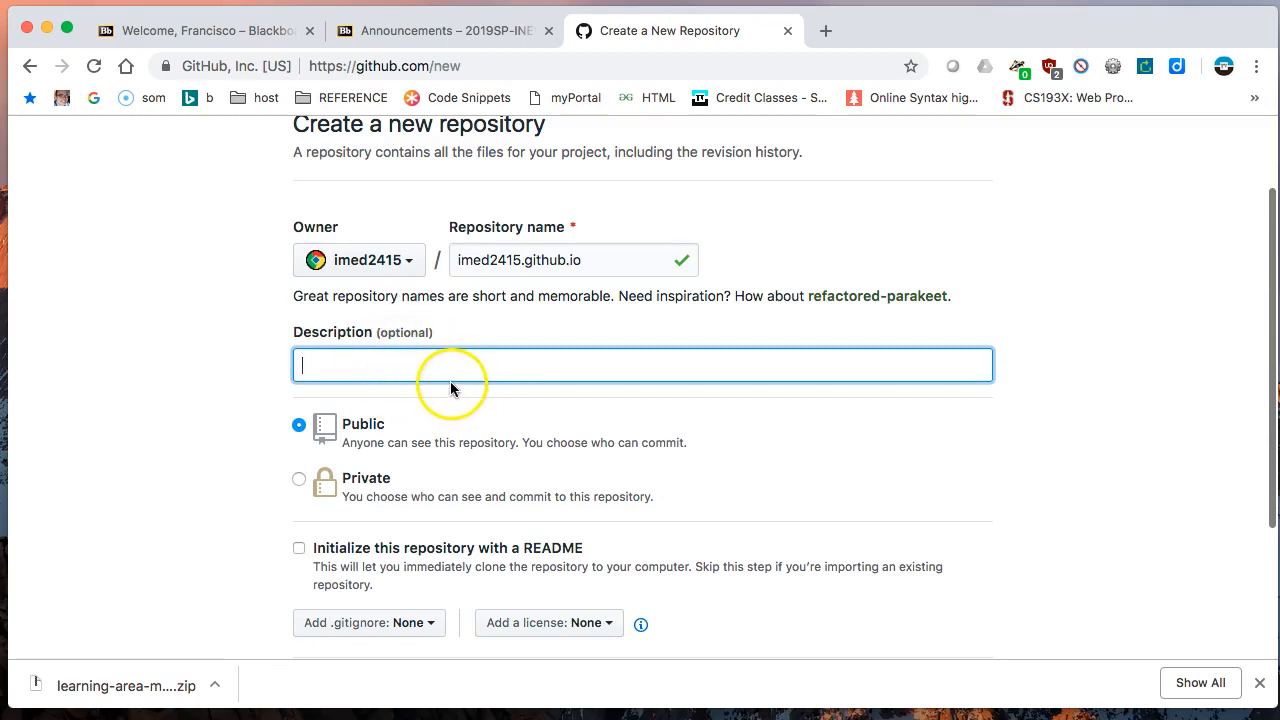
{"action": "scroll", "coordinate": [360, 414], "scroll_direction": "down", "scroll_amount": 2}
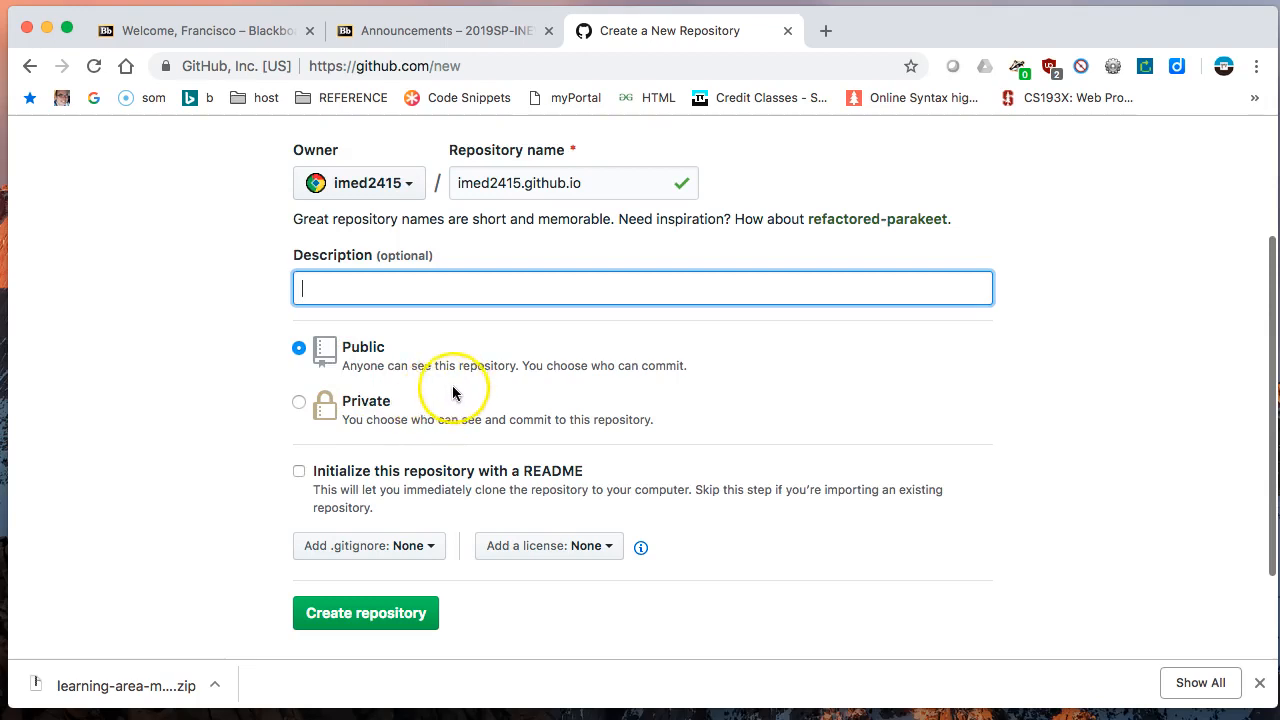
{"action": "scroll", "coordinate": [420, 395], "scroll_direction": "down", "scroll_amount": 3}
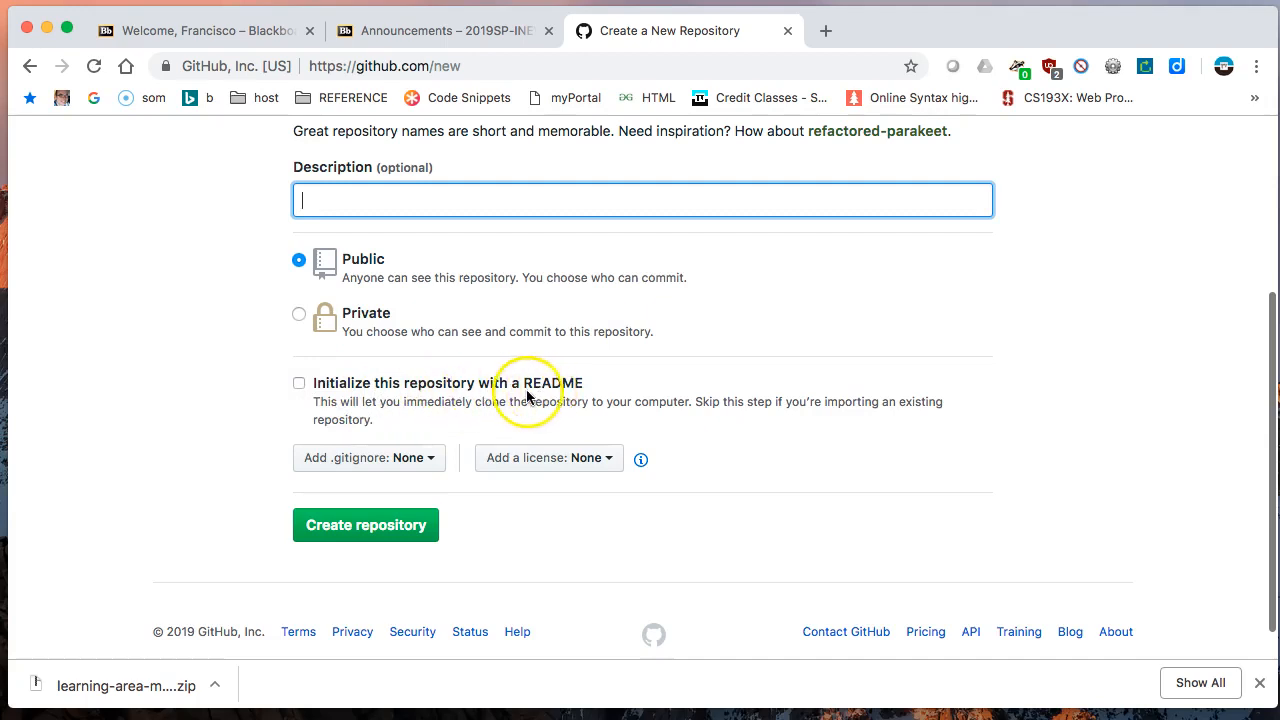
{"action": "left_click", "coordinate": [299, 388]}
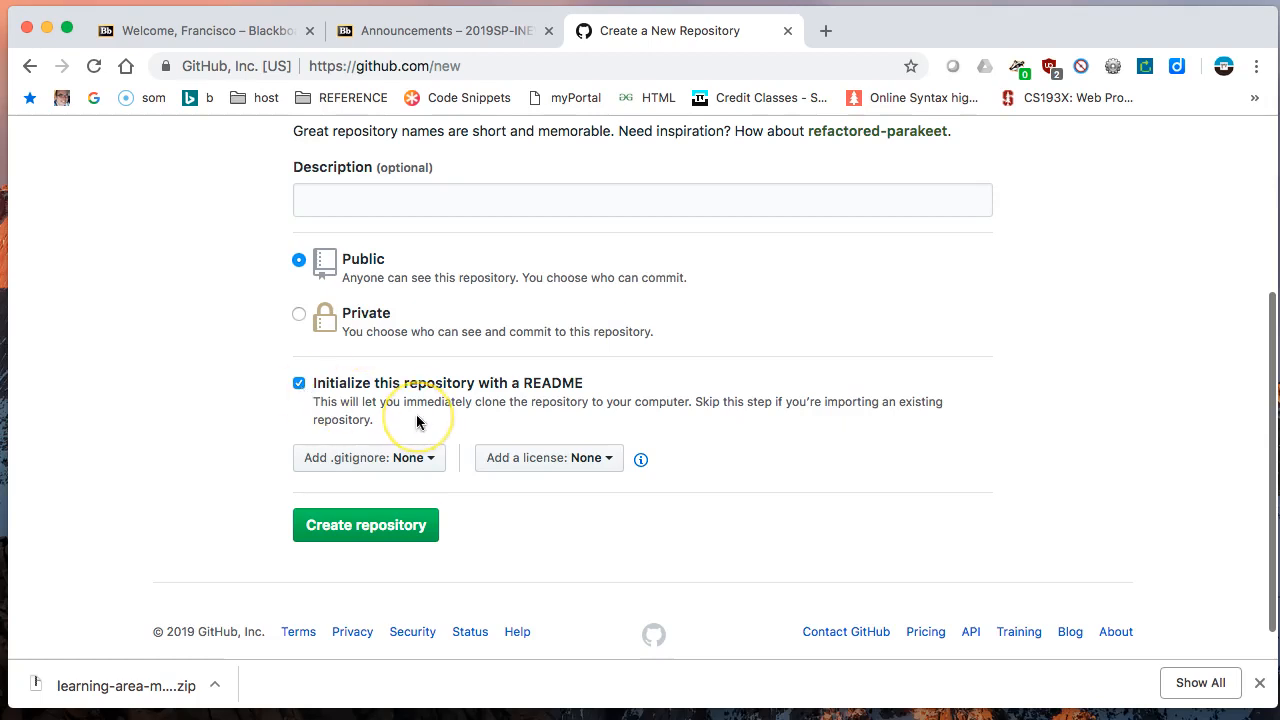
- Enter the description "This is for my Web Design Class." and create the repository
{"action": "scroll", "coordinate": [417, 420], "scroll_direction": "up", "scroll_amount": 5}
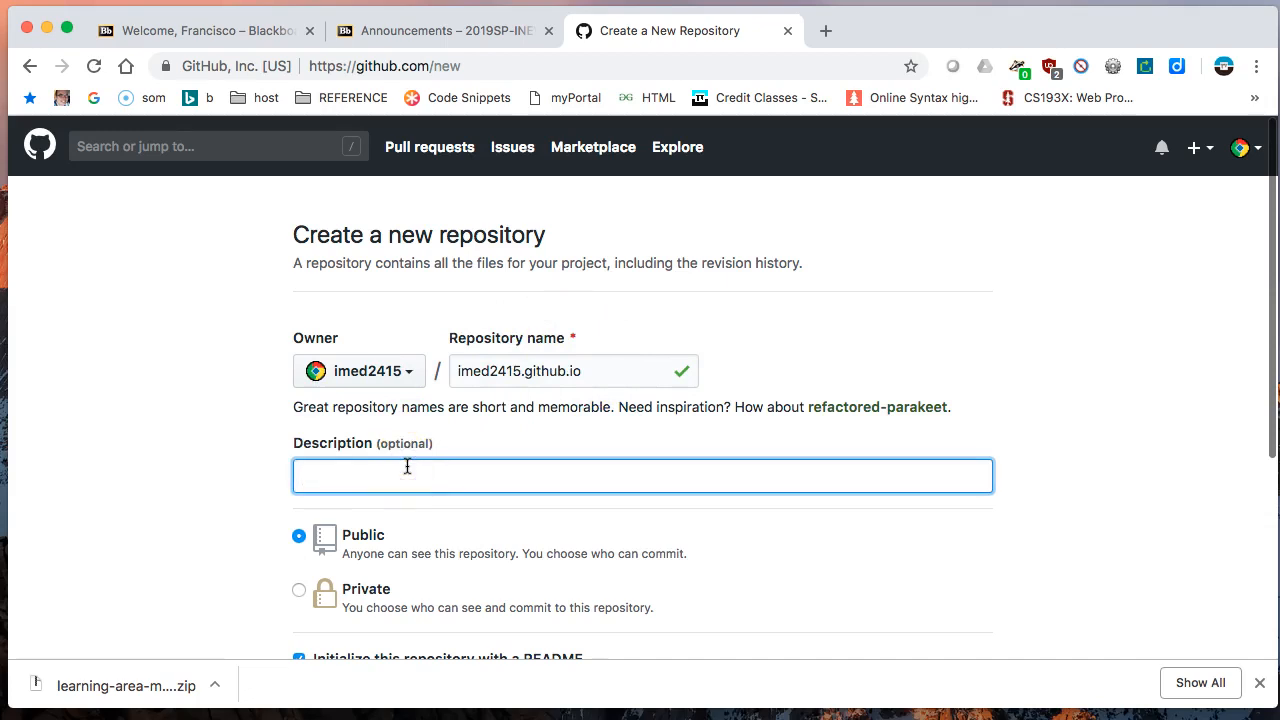
{"action": "type", "text": "This is for my Web Design Class."}
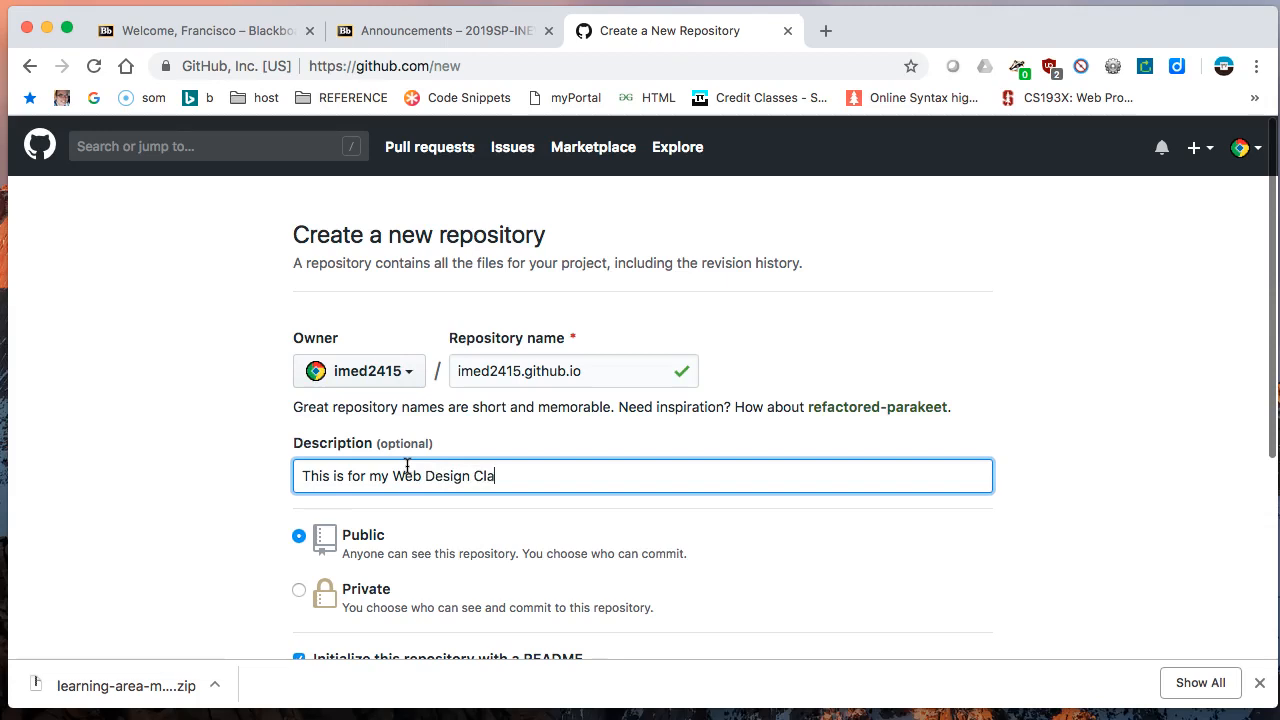
{"action": "scroll", "coordinate": [366, 422], "scroll_direction": "down", "scroll_amount": 5}
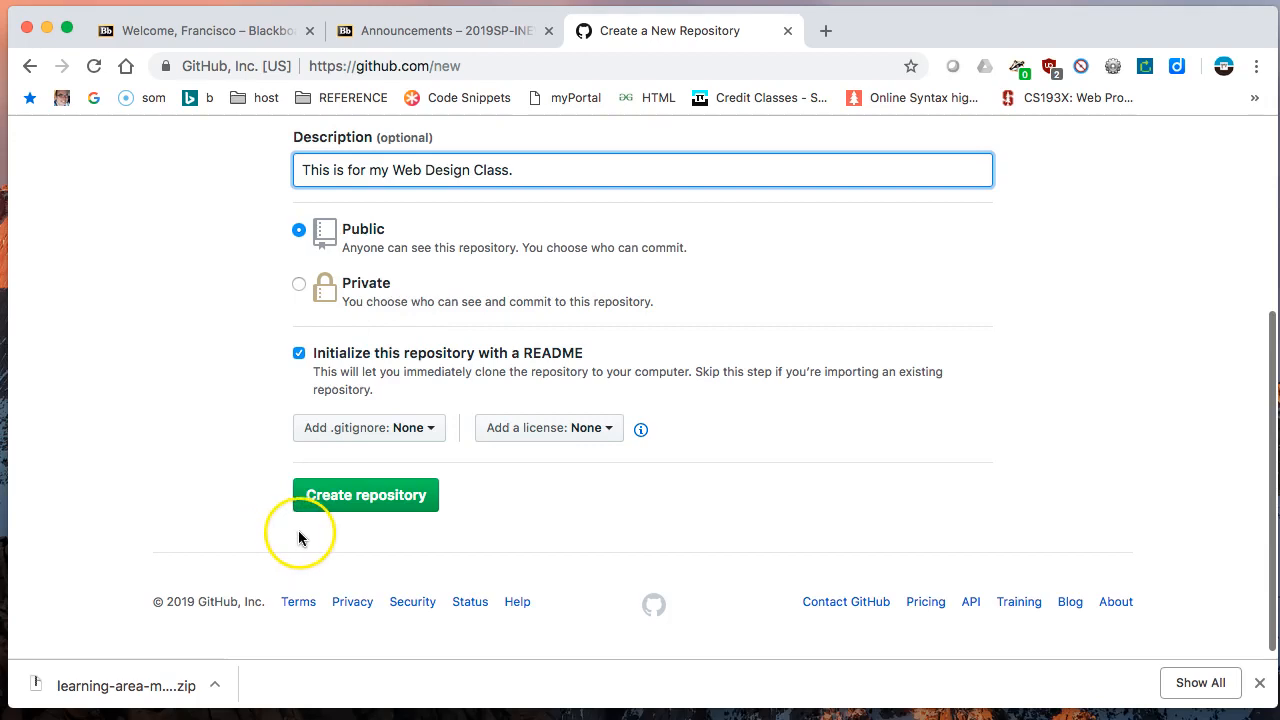
{"action": "left_click", "coordinate": [392, 495]}
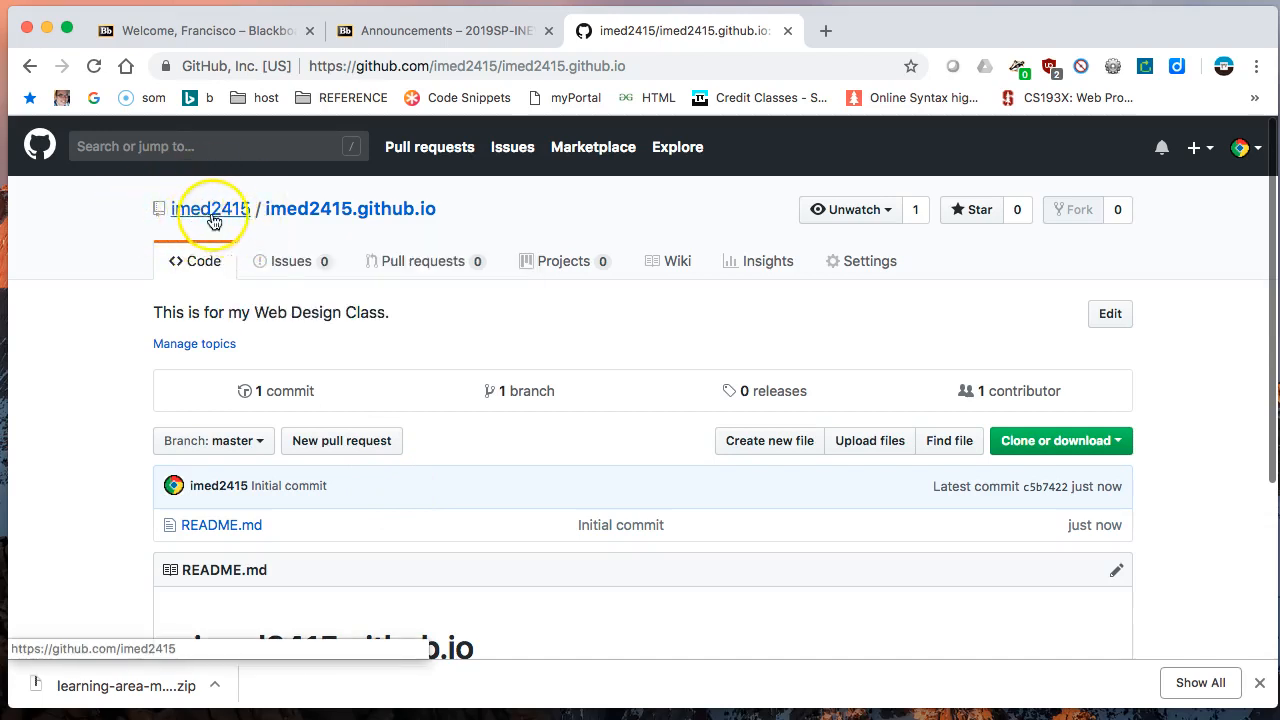
- Examine the new repository's page, including its owner and name, the README and the options for adding files
{"action": "mouse_move", "coordinate": [233, 219]}
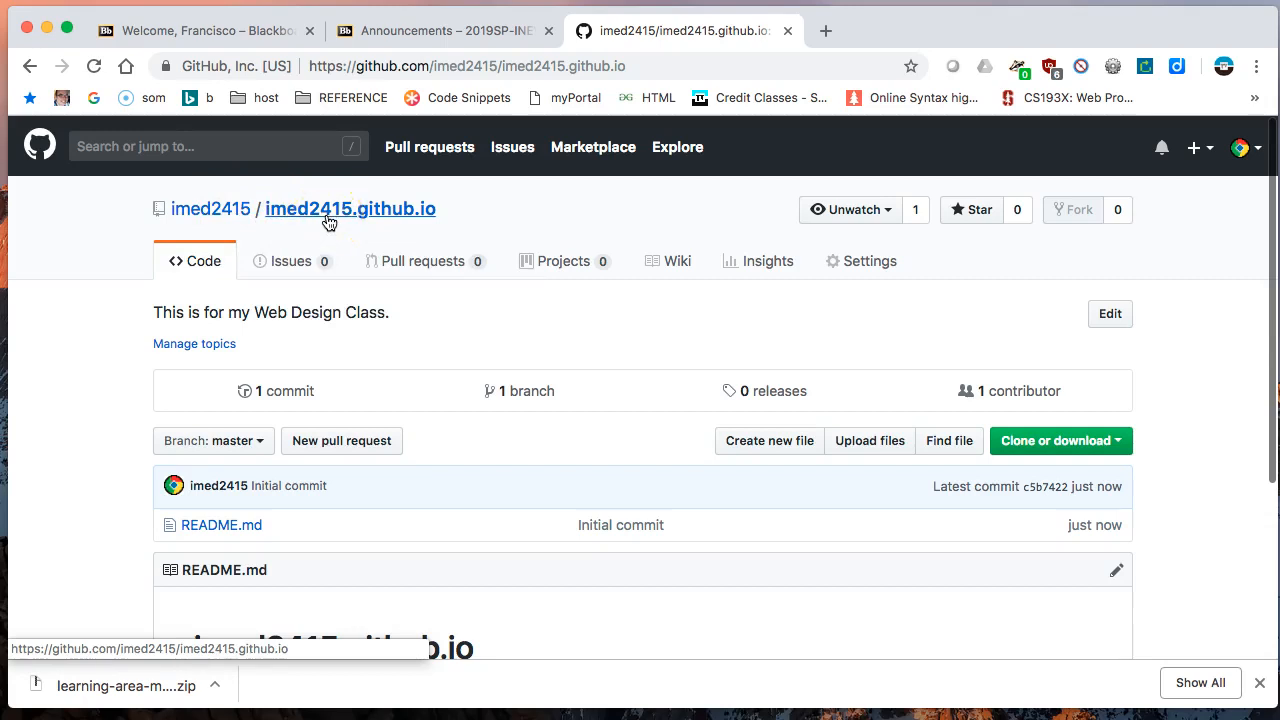
{"action": "scroll", "coordinate": [329, 222], "scroll_direction": "down", "scroll_amount": 5}
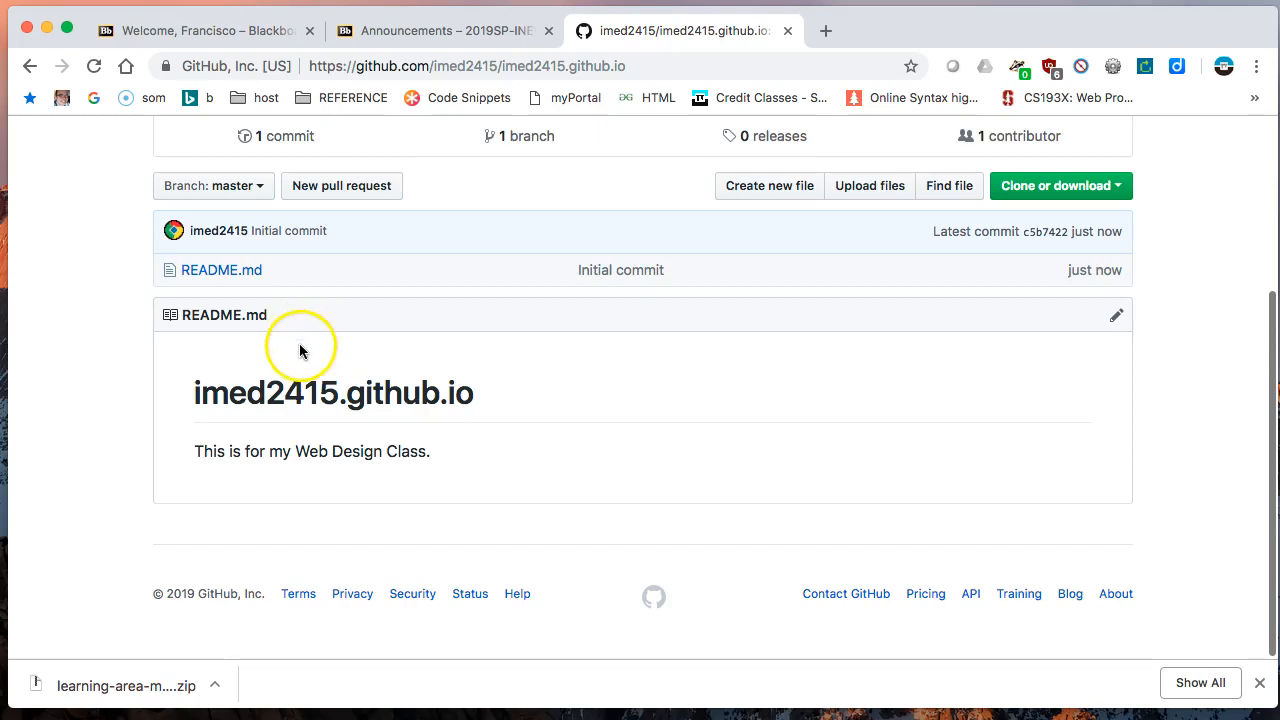
{"action": "scroll", "coordinate": [300, 348], "scroll_direction": "down", "scroll_amount": 1}
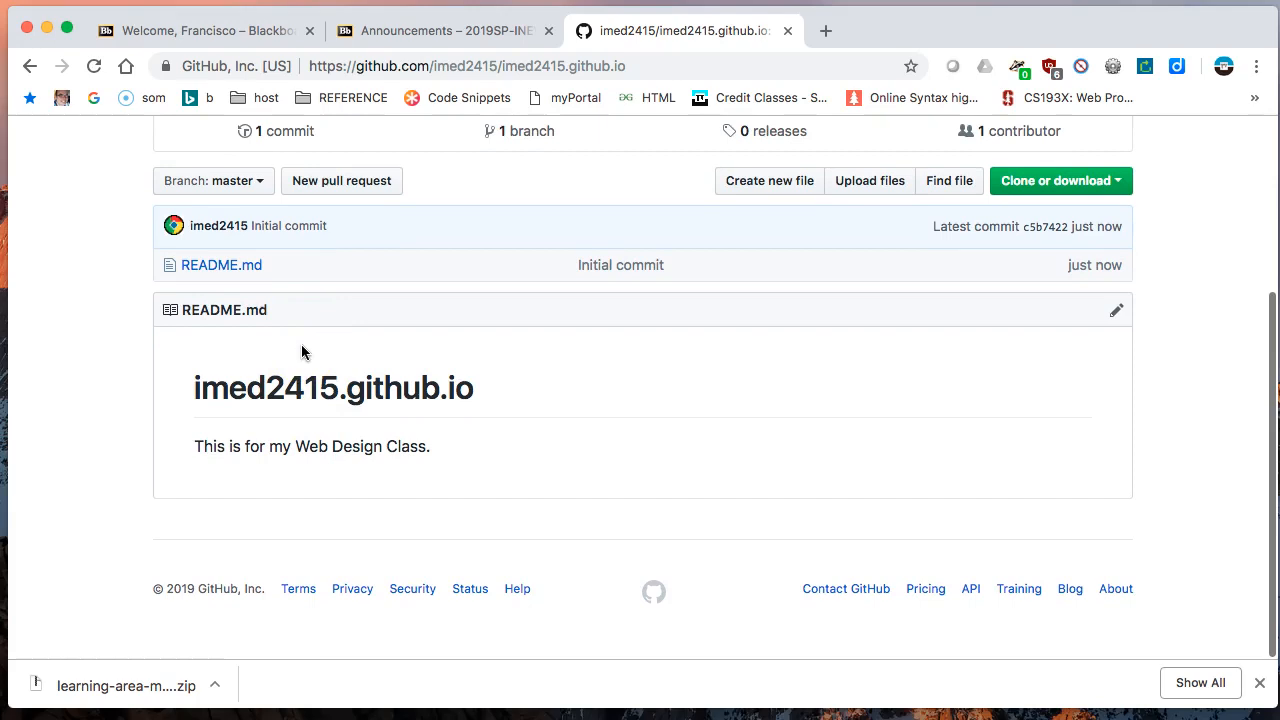
{"action": "scroll", "coordinate": [303, 352], "scroll_direction": "up", "scroll_amount": 1}
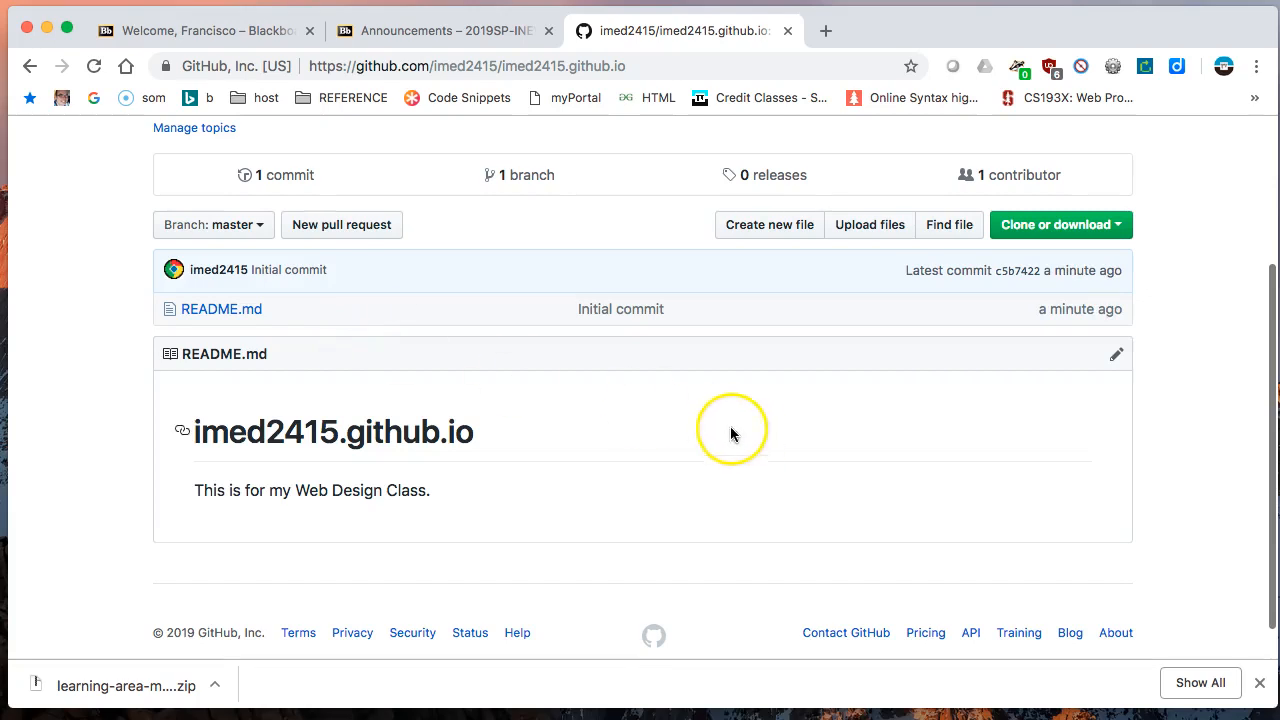
{"action": "scroll", "coordinate": [325, 280], "scroll_direction": "up", "scroll_amount": 4}
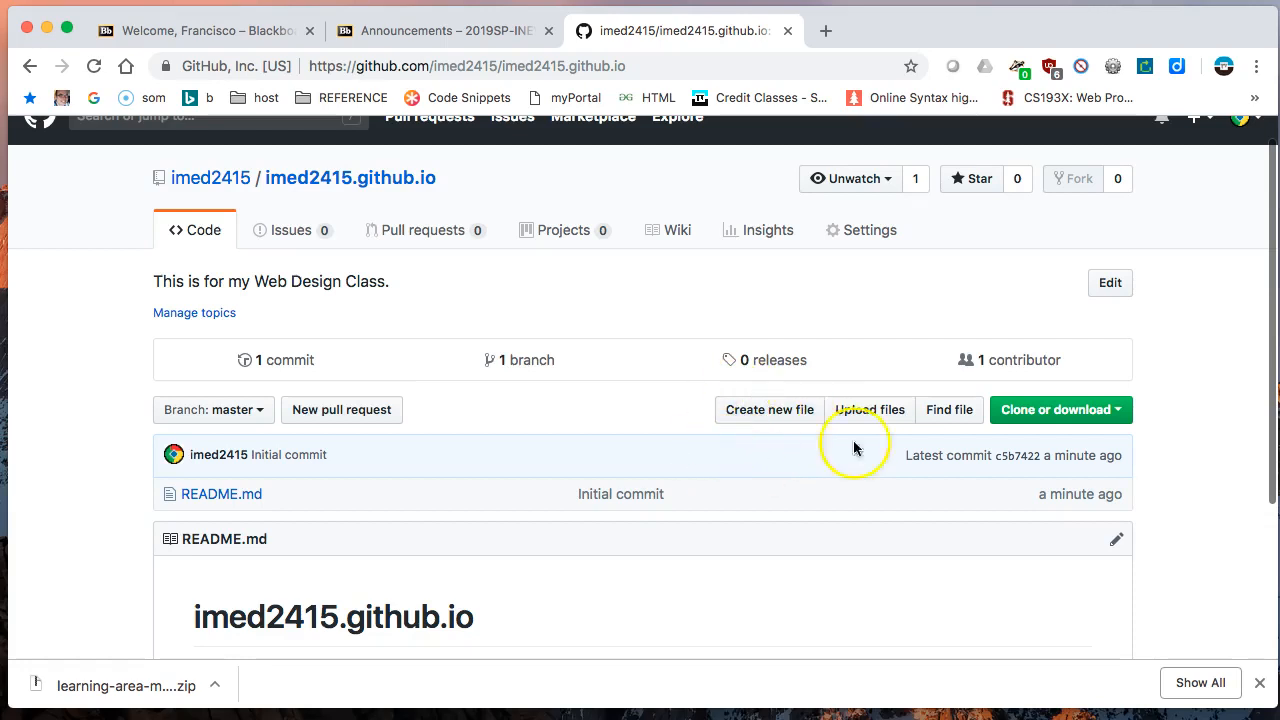
{"action": "left_click", "coordinate": [778, 418]}
{"action": "left_click", "coordinate": [780, 418]}
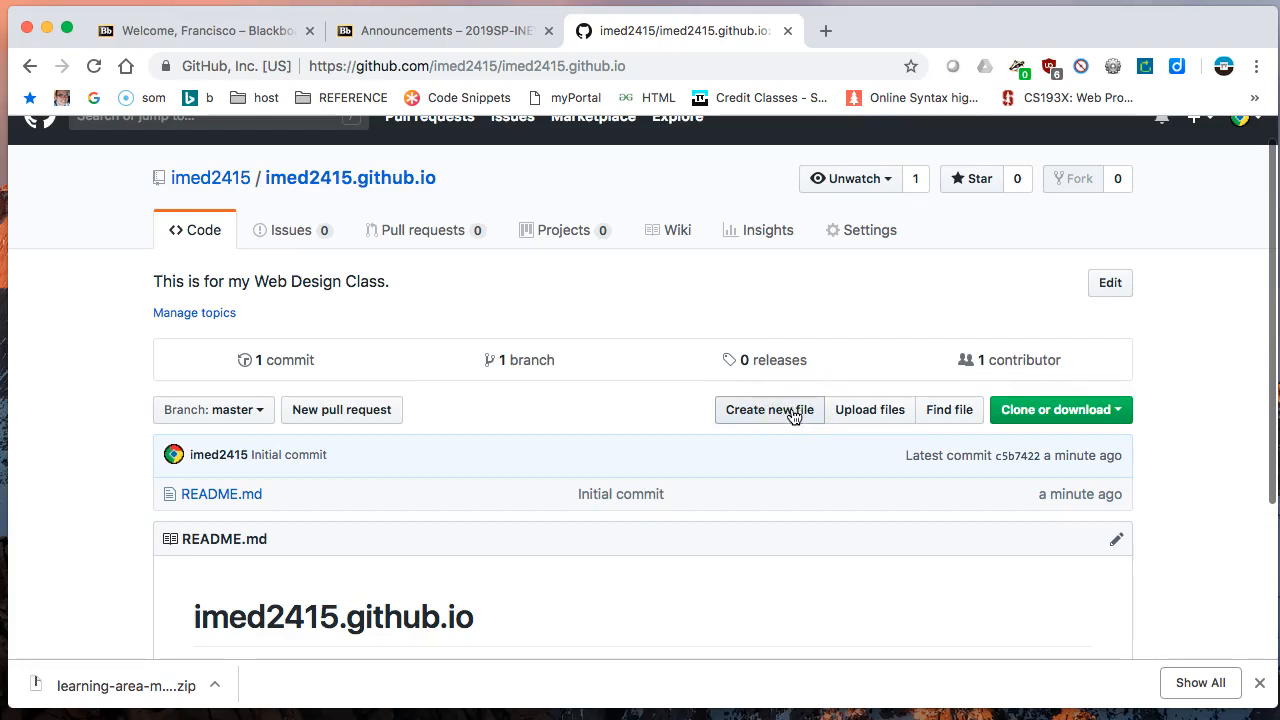
{"action": "left_click", "coordinate": [790, 440]}
{"action": "left_click", "coordinate": [779, 413]}
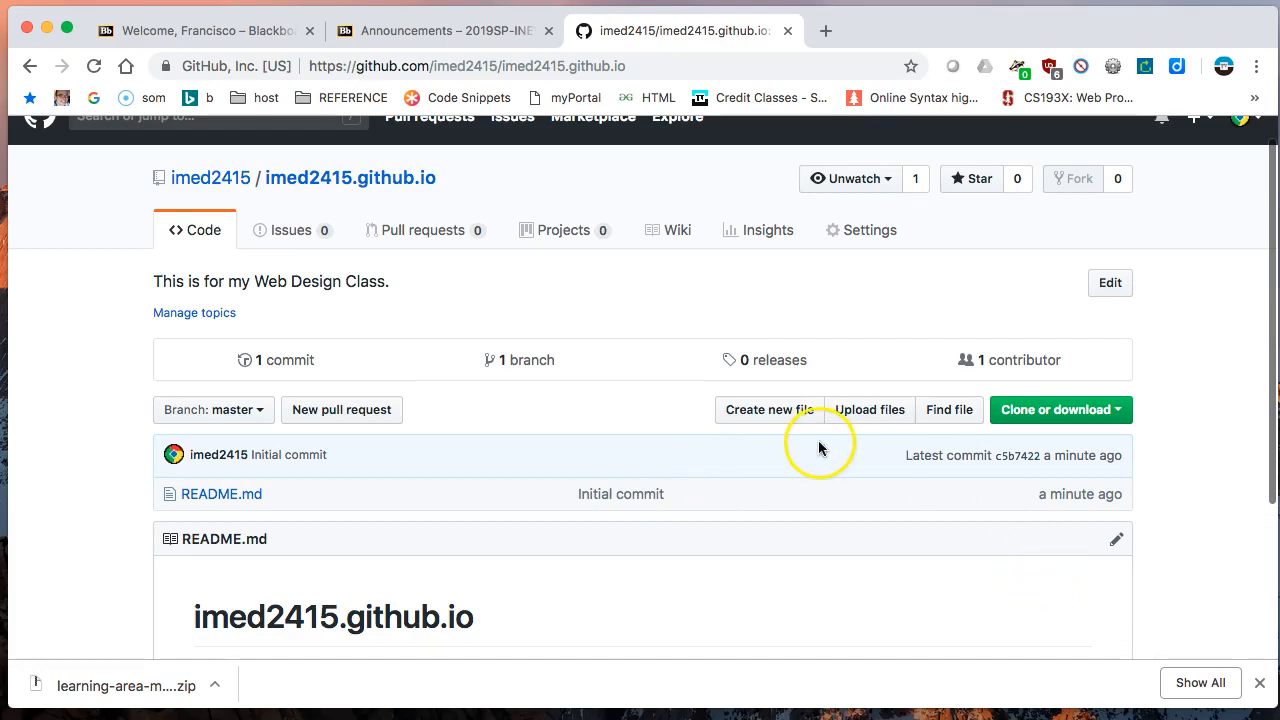
{"action": "scroll", "coordinate": [818, 445], "scroll_direction": "up", "scroll_amount": 2}
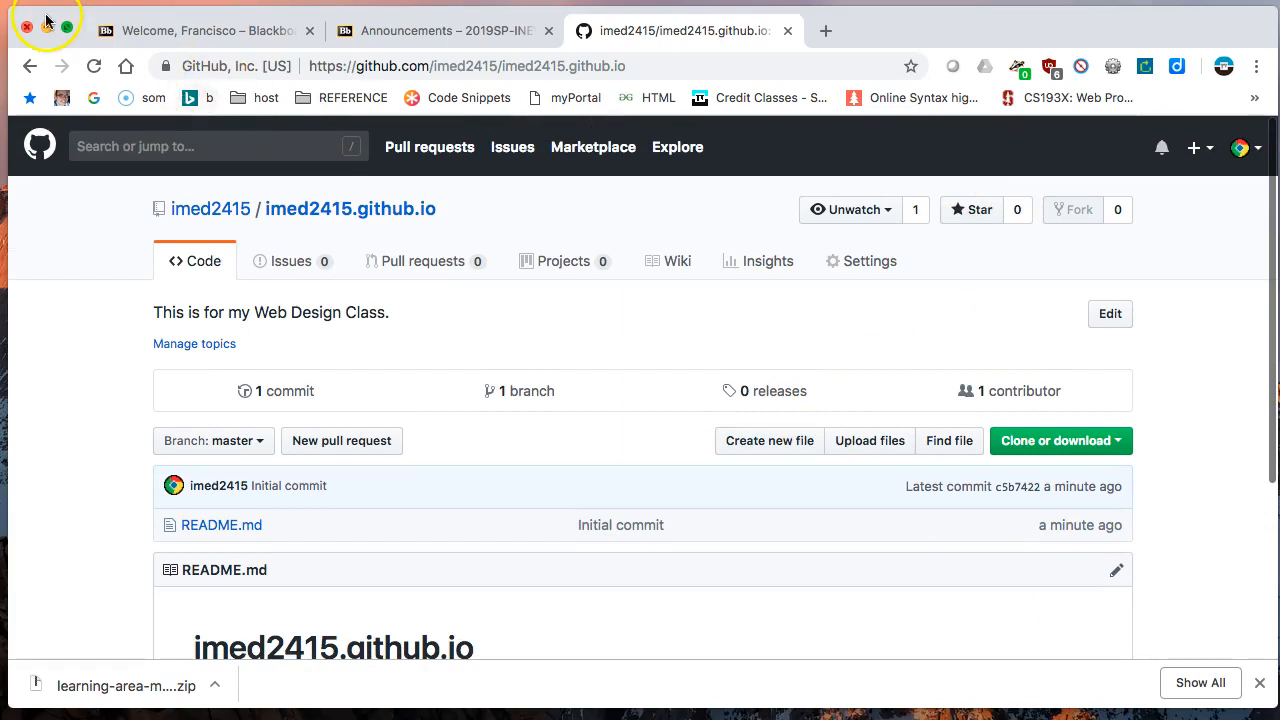
{"action": "scroll", "coordinate": [485, 411], "scroll_direction": "down", "scroll_amount": 1}
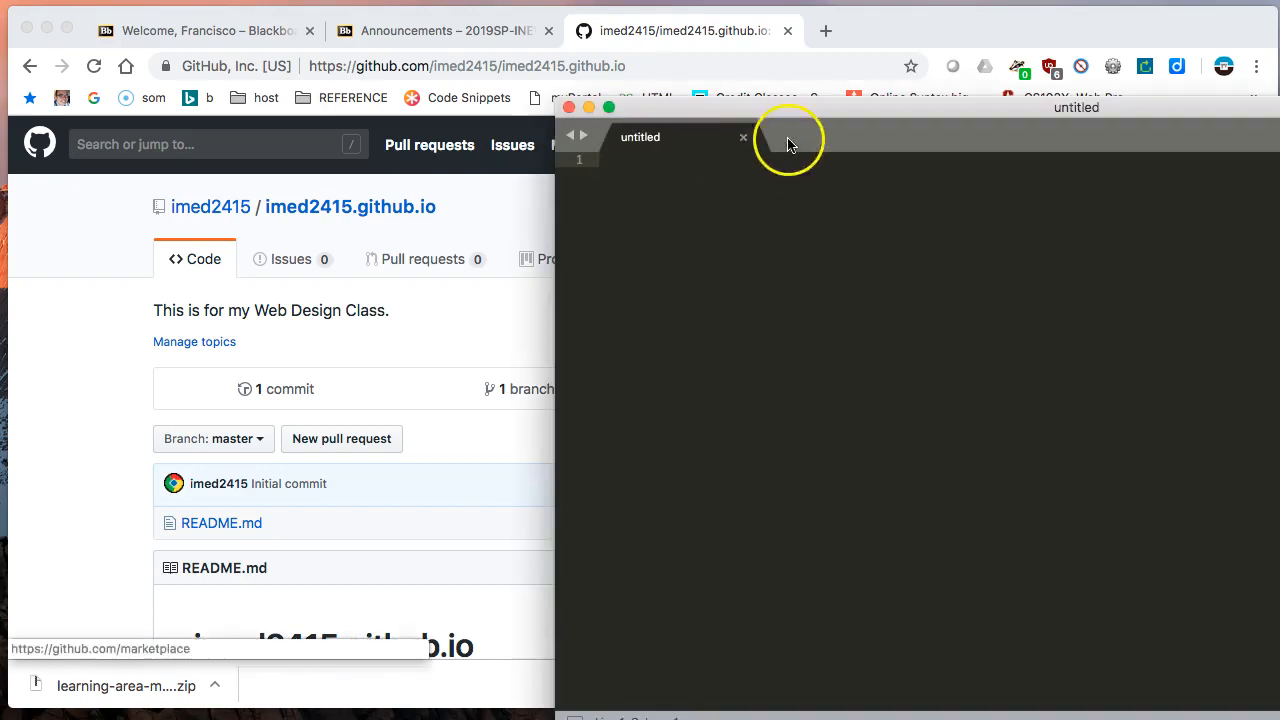
- In the text editor's empty file, write "Hello World!", a blank line and "This is my github page..."
{"action": "left_click_drag", "start_coordinate": [766, 114], "coordinate": [388, 77]}
{"action": "left_click", "coordinate": [511, 203]}
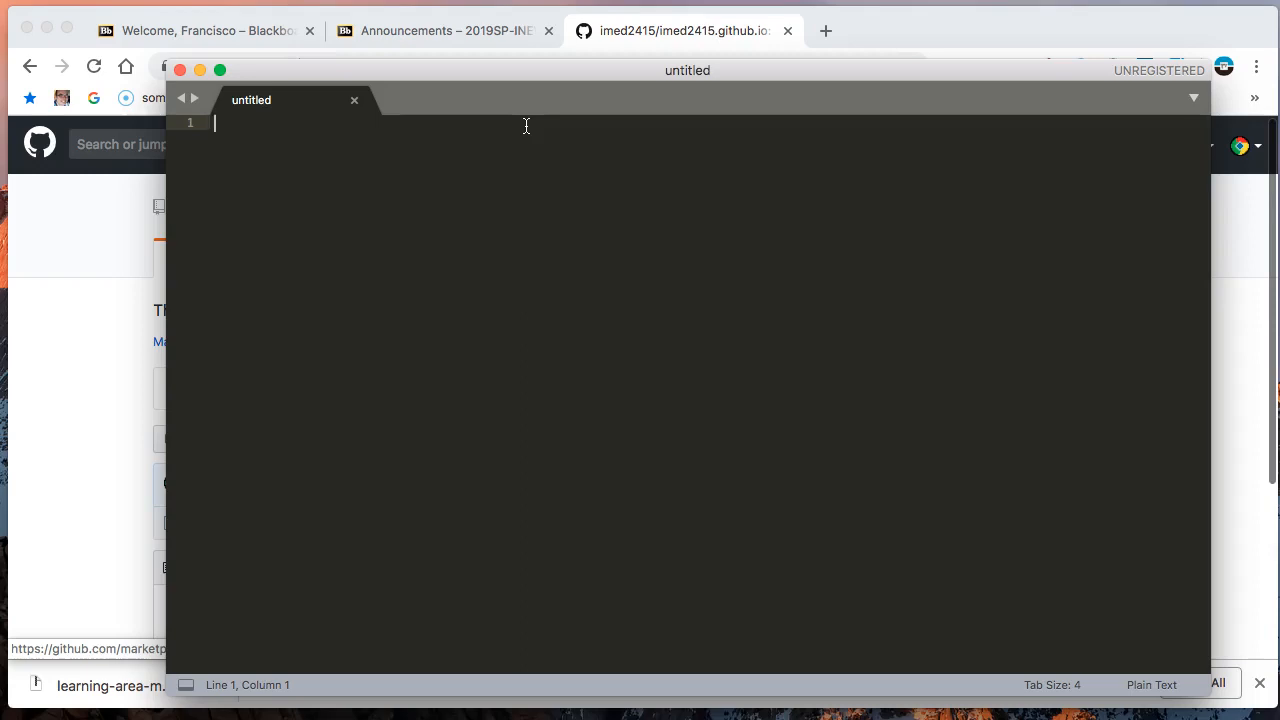
{"action": "type", "text": "Hello World!"}
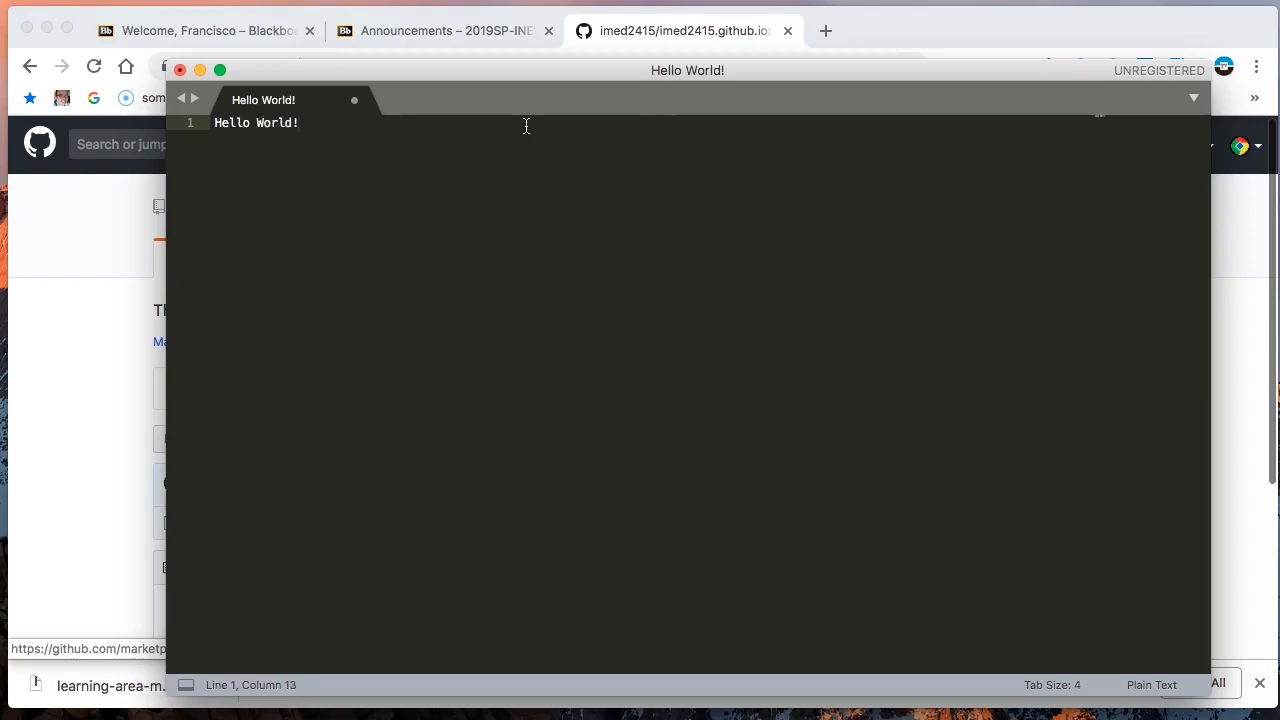
{"action": "key", "text": "Return"}
{"action": "key", "text": "Return"}
{"action": "type", "text": "This is my "}
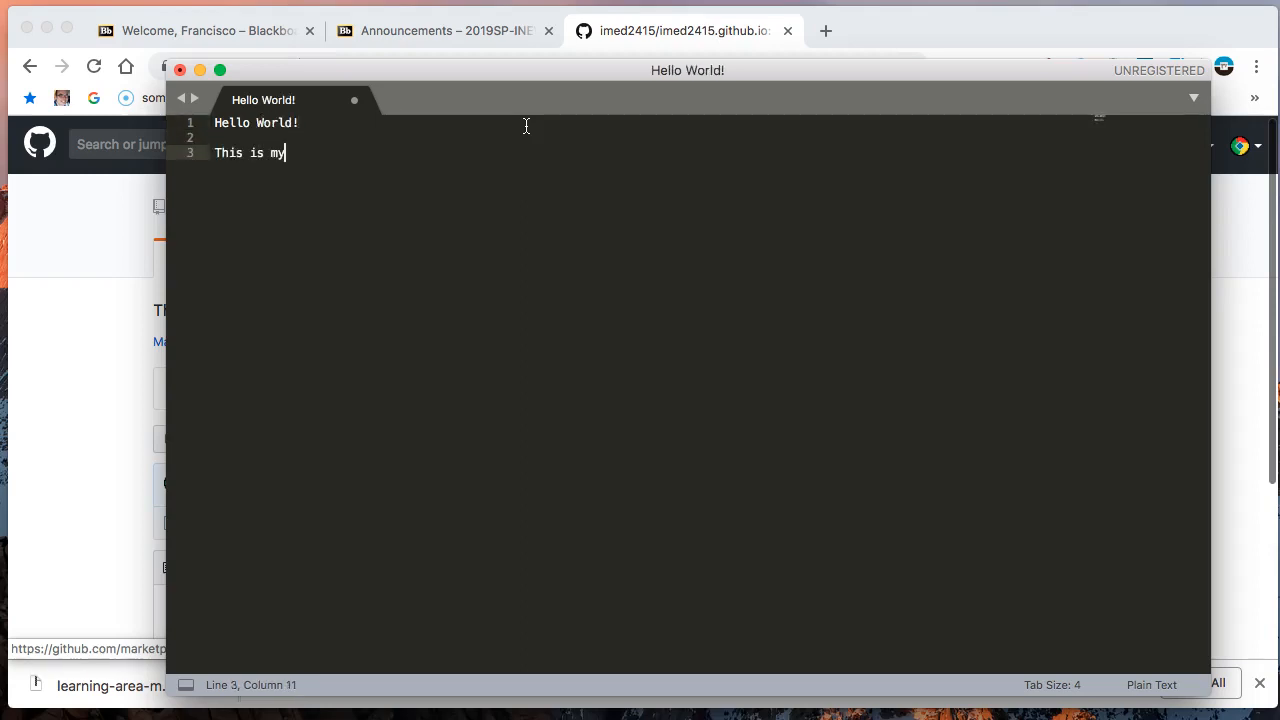
{"action": "type", "text": "github page..."}
- Save the text file as index.html on the Desktop
{"action": "left_click", "coordinate": [0, 0]}
{"action": "left_click", "coordinate": [0, 0]}
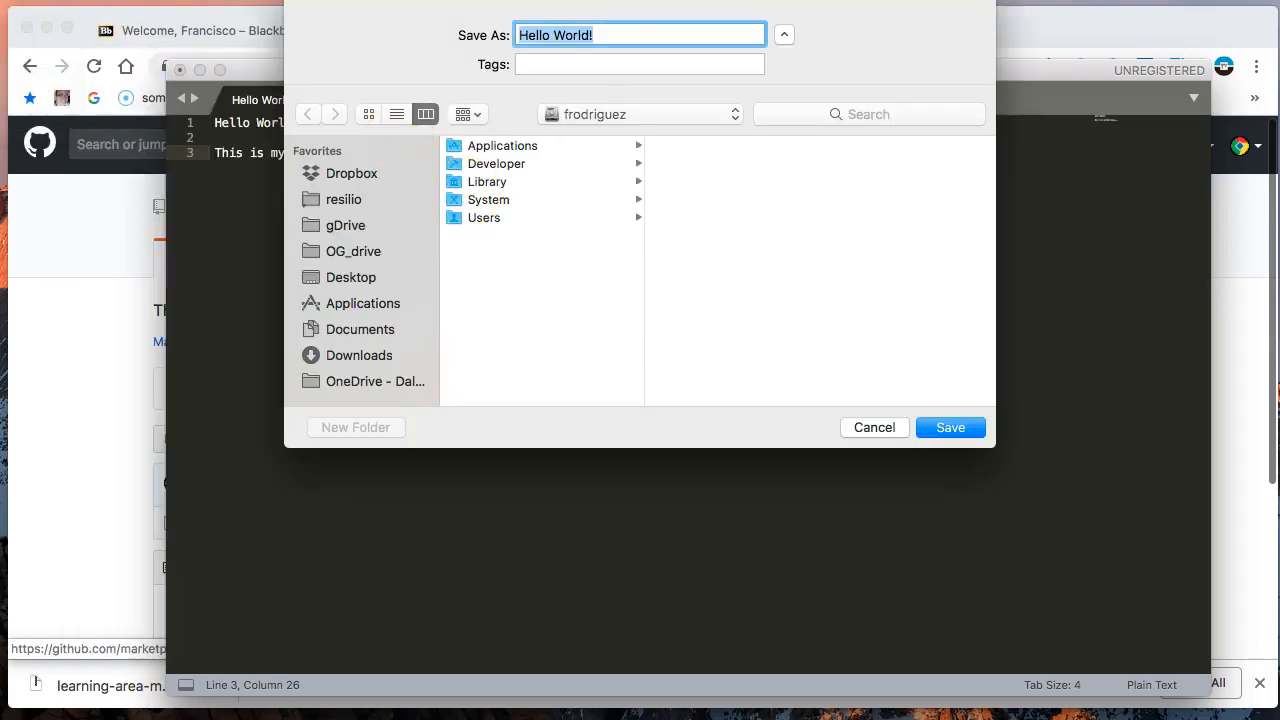
{"action": "left_click_drag", "start_coordinate": [543, 0], "coordinate": [466, 109]}
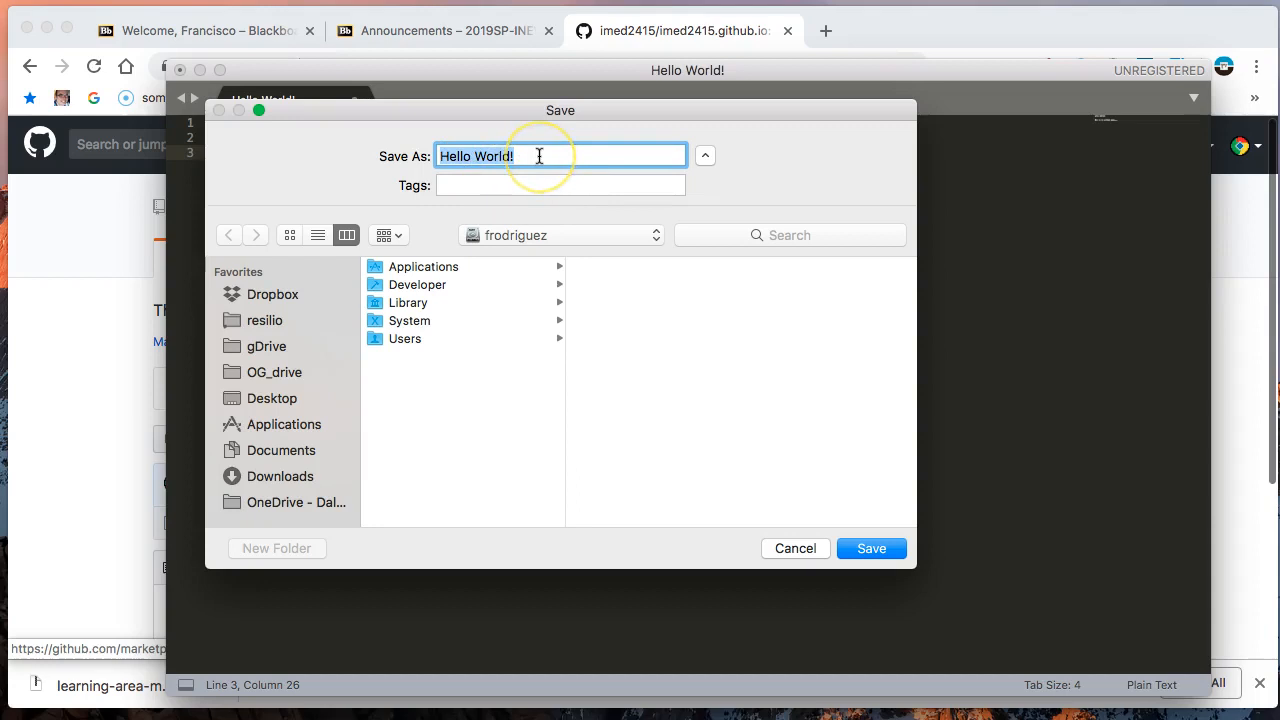
{"action": "type", "text": "index.html"}
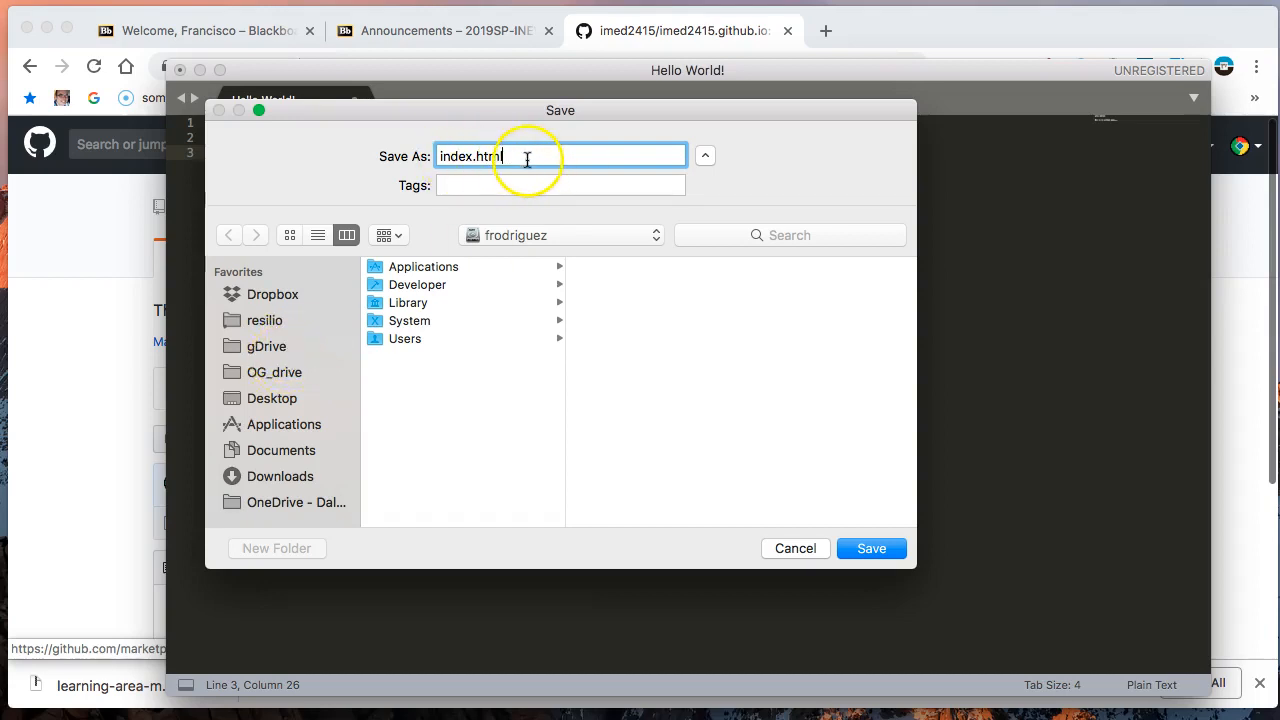
{"action": "left_click", "coordinate": [275, 406]}
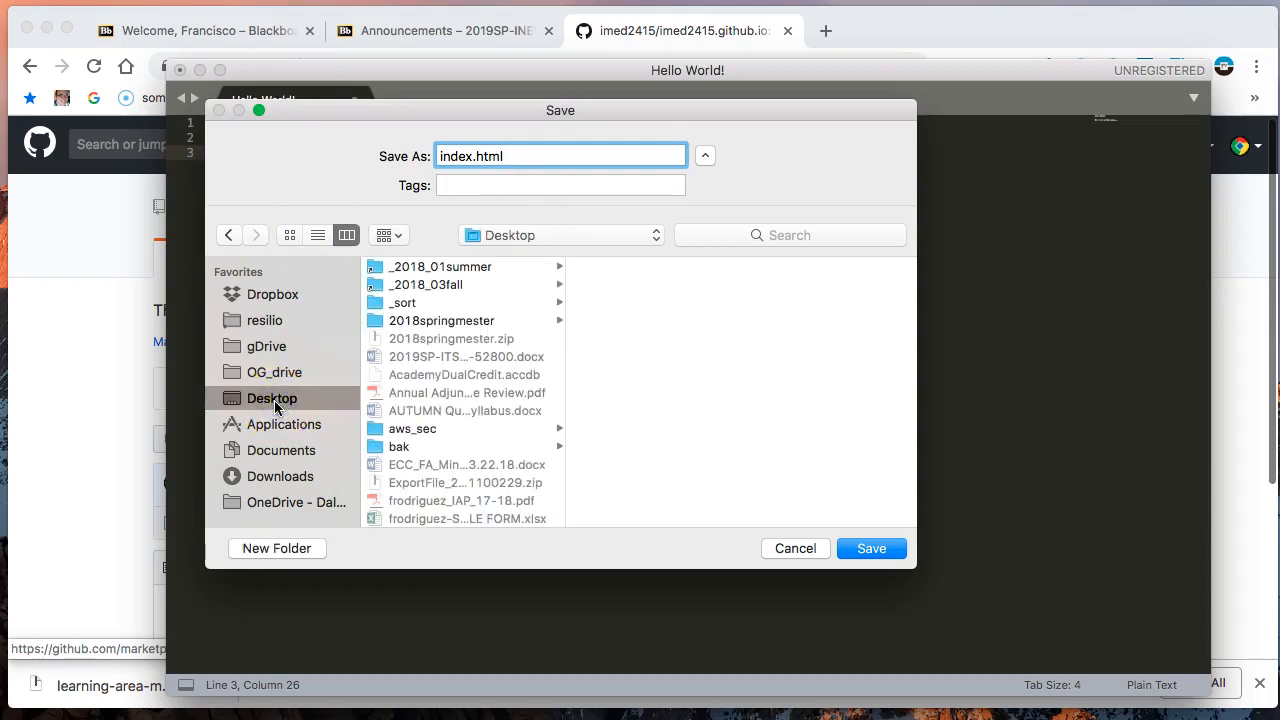
{"action": "left_click", "coordinate": [887, 551]}
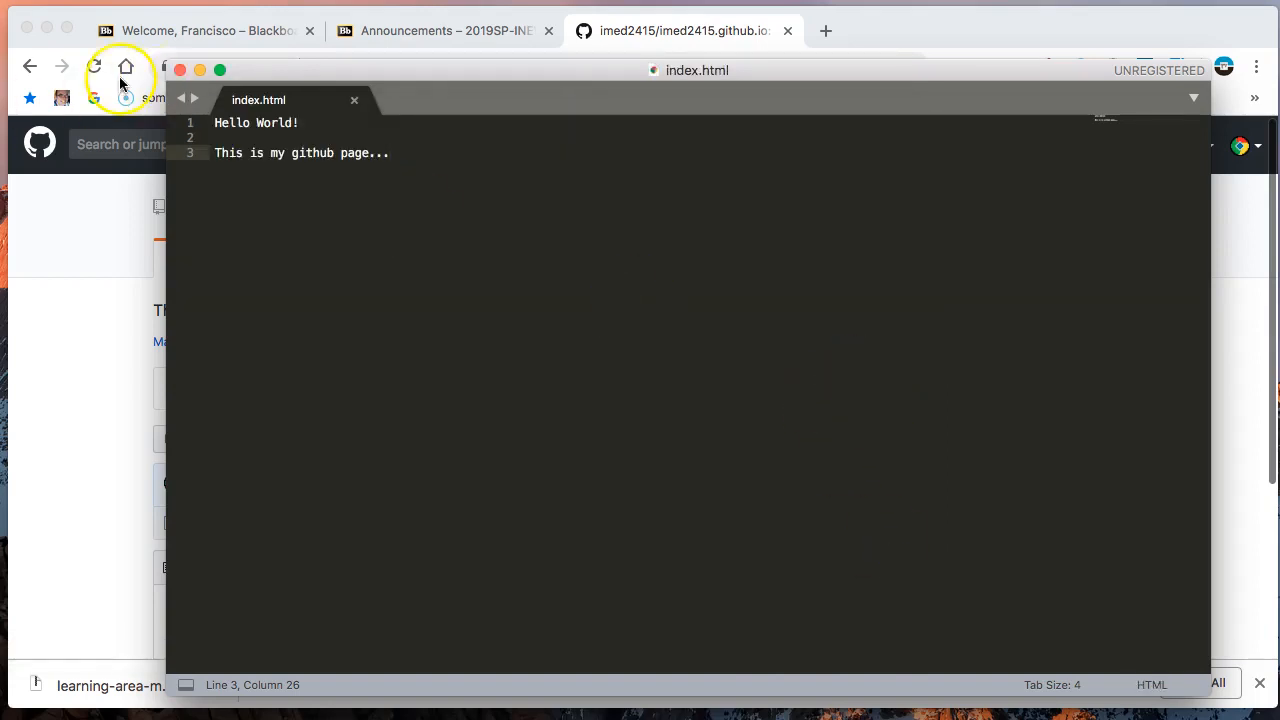
- Close the text editor, reposition index.html on the uncovered desktop, and return to the browser
{"action": "left_click", "coordinate": [178, 70]}
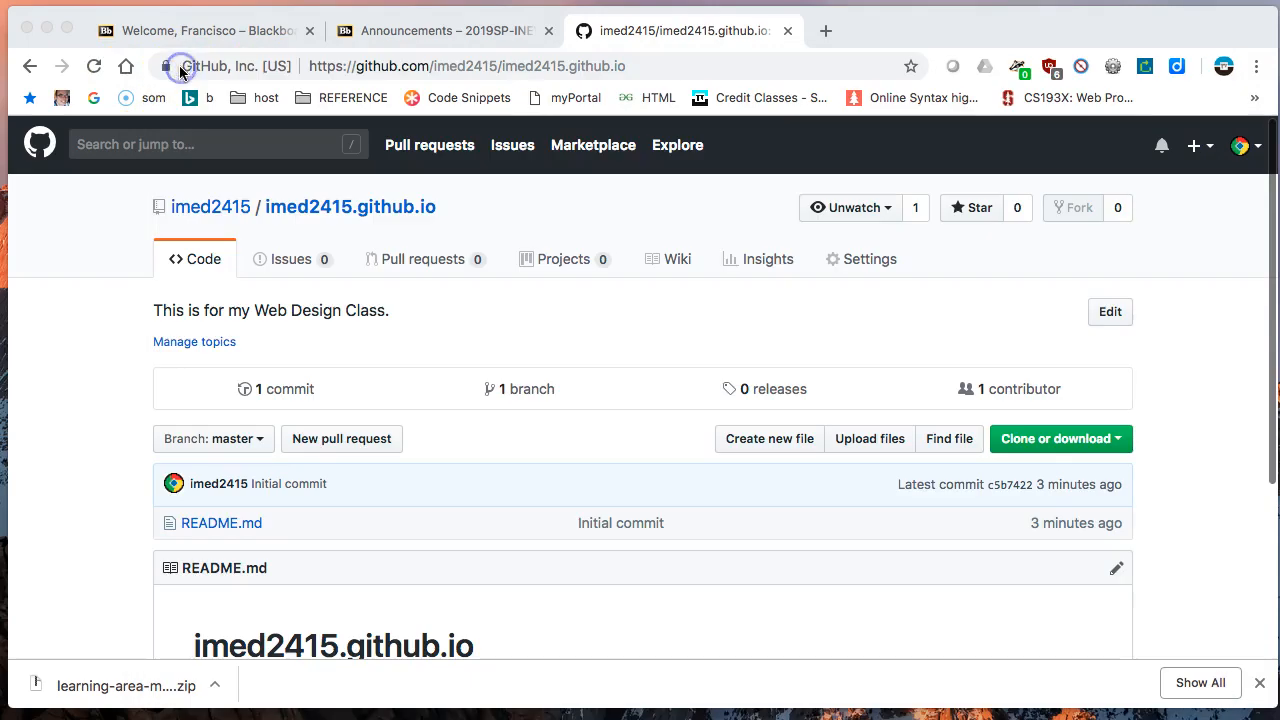
{"action": "left_click", "coordinate": [46, 28]}
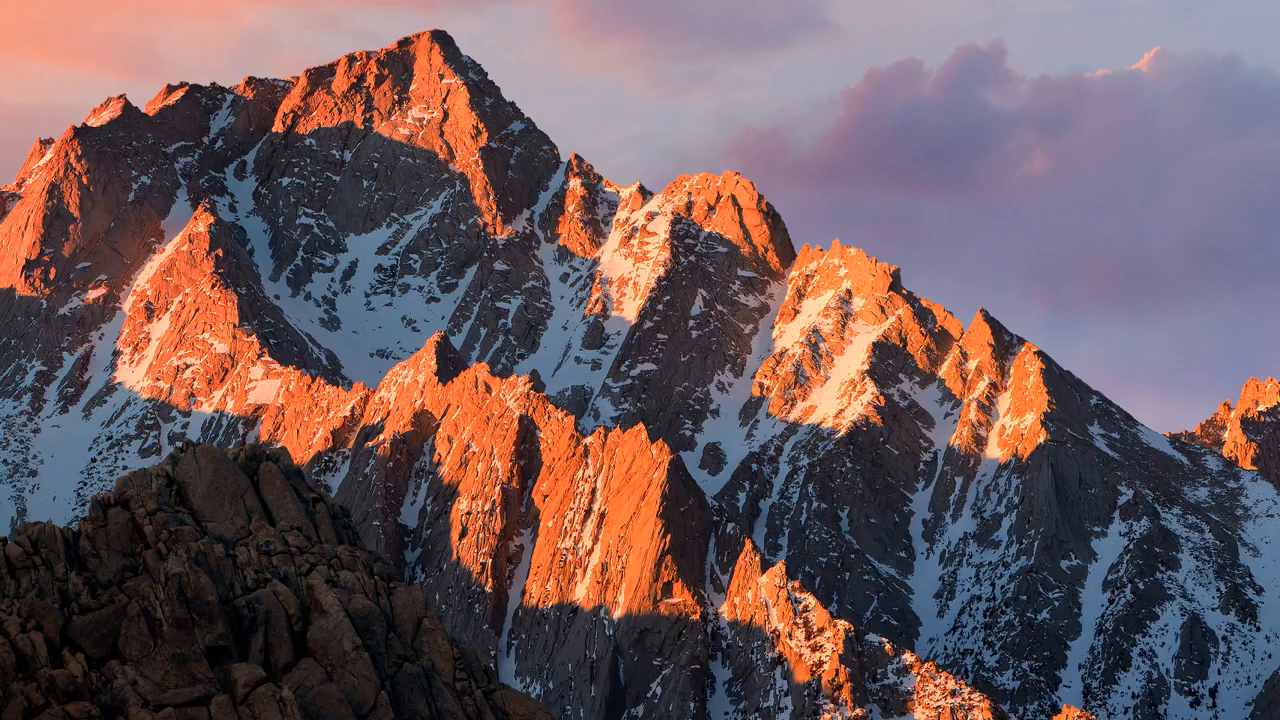
{"action": "left_click_drag", "start_coordinate": [903, 438], "coordinate": [1100, 206]}
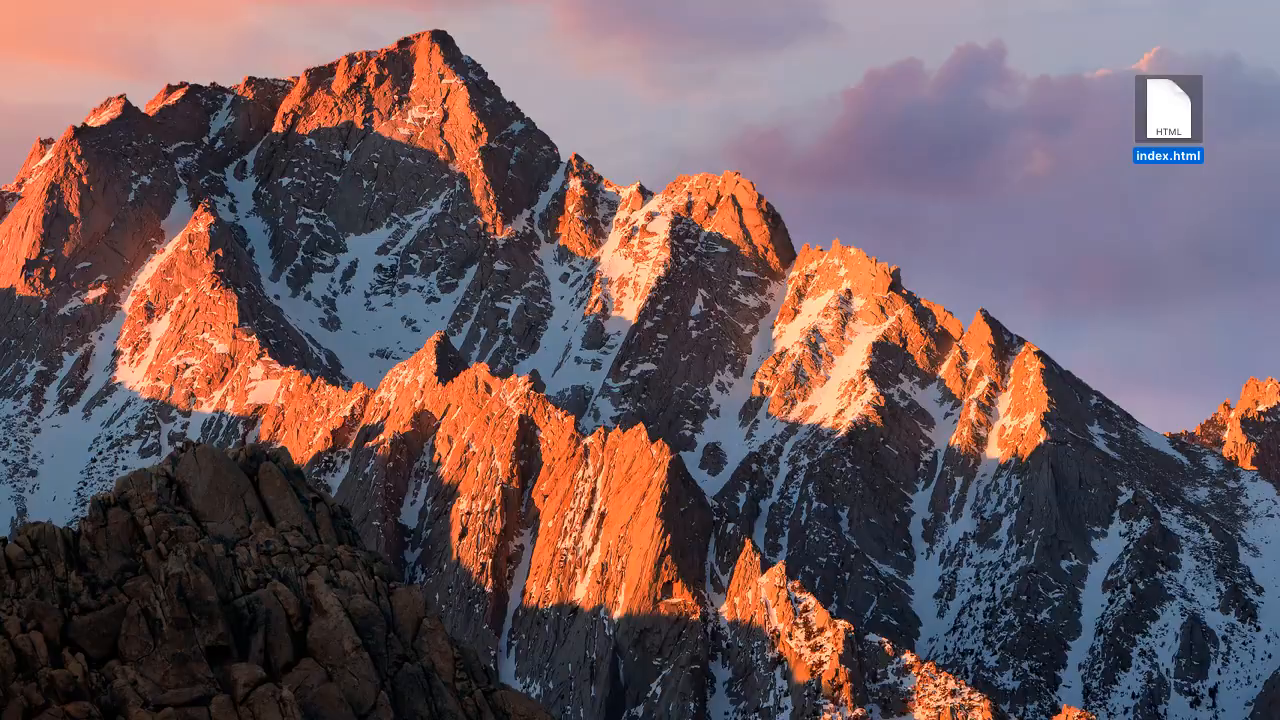
{"action": "key", "text": "super+Tab"}
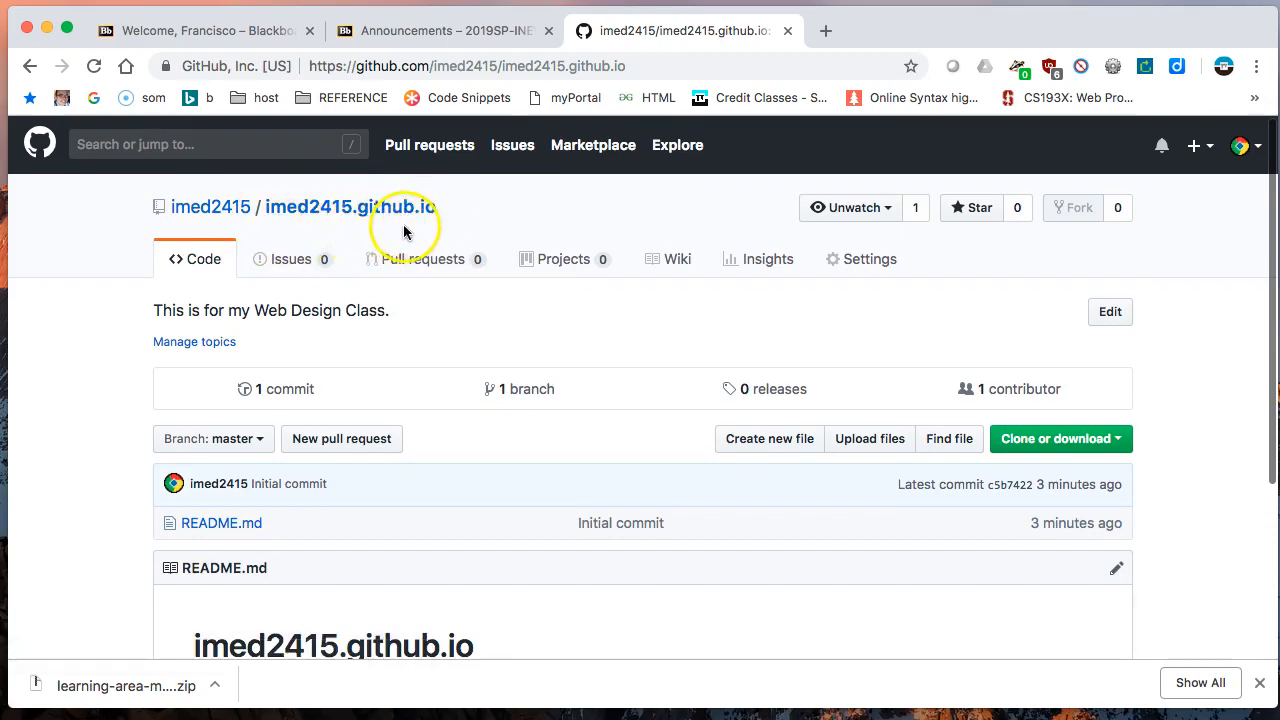
- Start a file upload to the imed2415.github.io repository and add index.html from the desktop
{"action": "scroll", "coordinate": [382, 298], "scroll_direction": "down", "scroll_amount": 1}
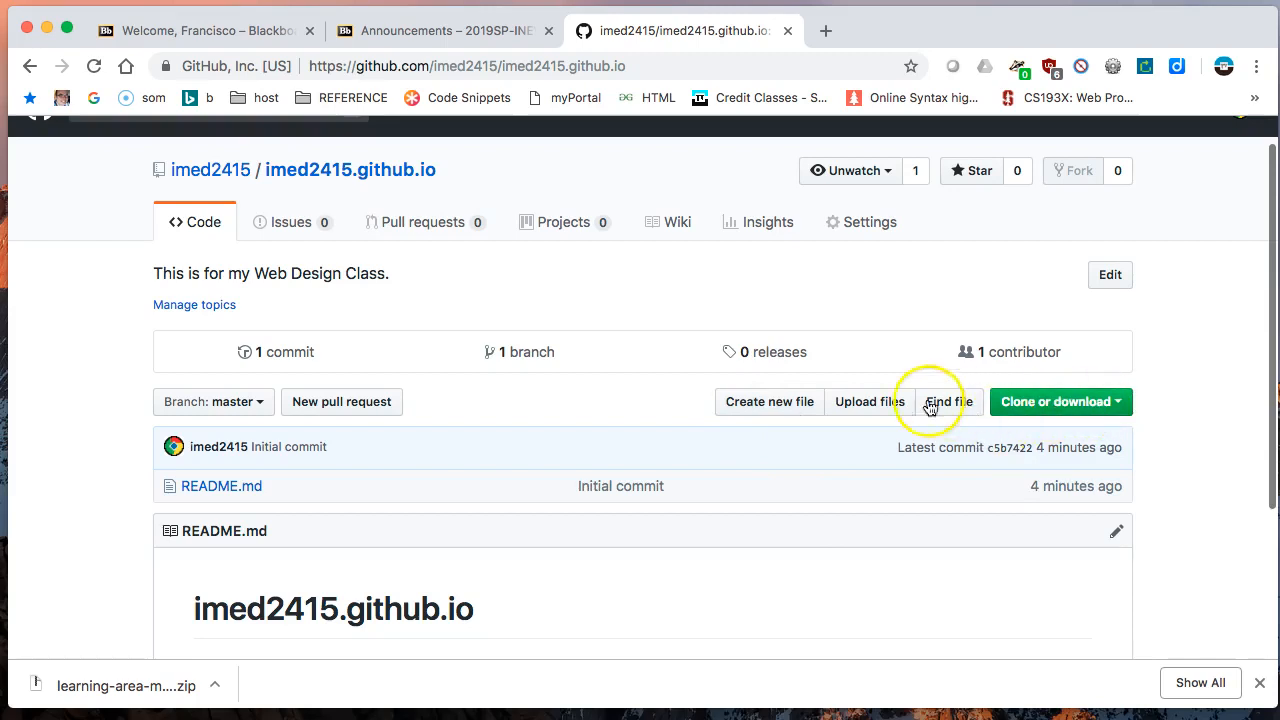
{"action": "left_click", "coordinate": [850, 403]}
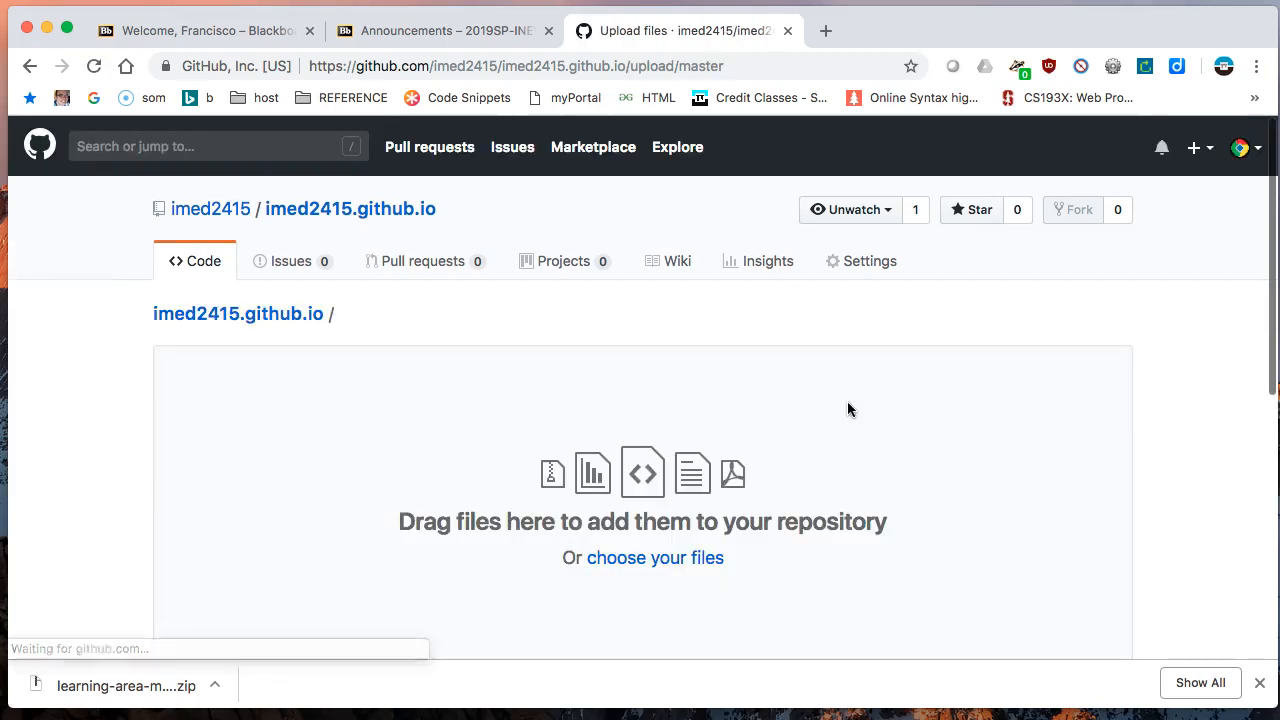
{"action": "scroll", "coordinate": [603, 388], "scroll_direction": "down", "scroll_amount": 1}
{"action": "left_click", "coordinate": [876, 292]}
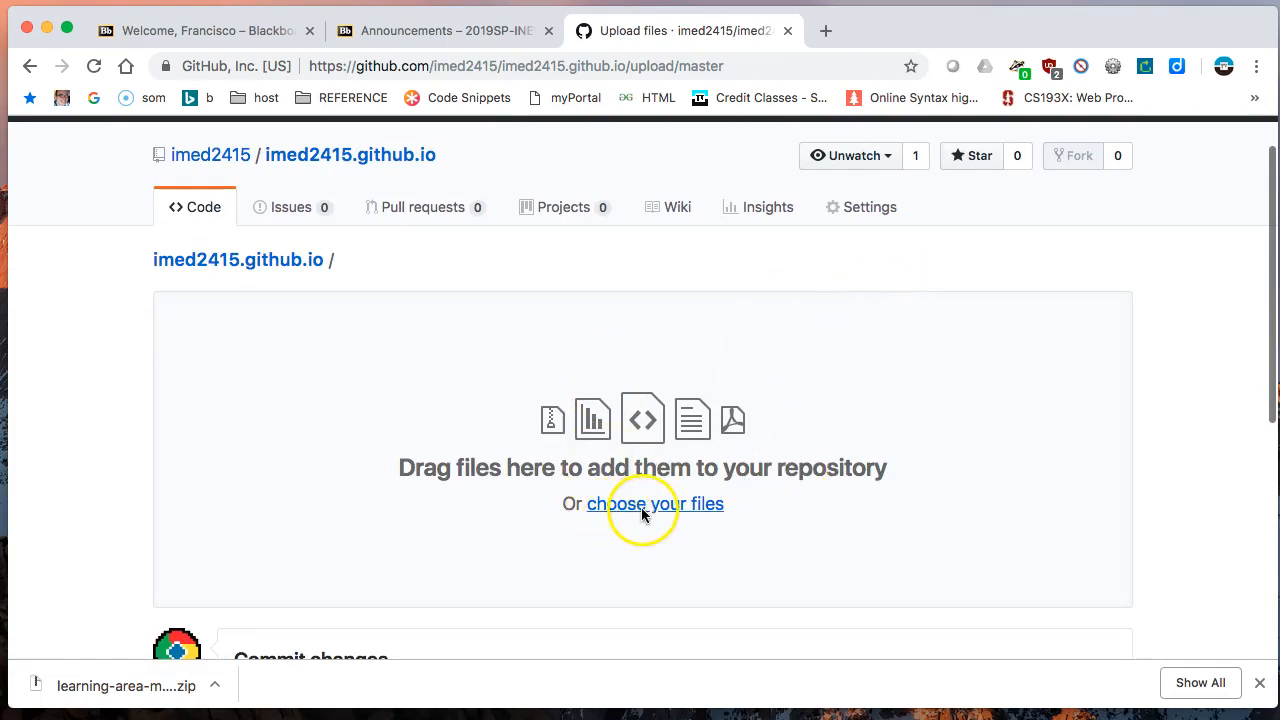
{"action": "left_click_drag", "start_coordinate": [1076, 22], "coordinate": [859, 11]}
{"action": "left_click", "coordinate": [1180, 112]}
{"action": "left_click_drag", "start_coordinate": [1183, 118], "coordinate": [588, 380]}
{"action": "left_click_drag", "start_coordinate": [708, 27], "coordinate": [922, 36]}
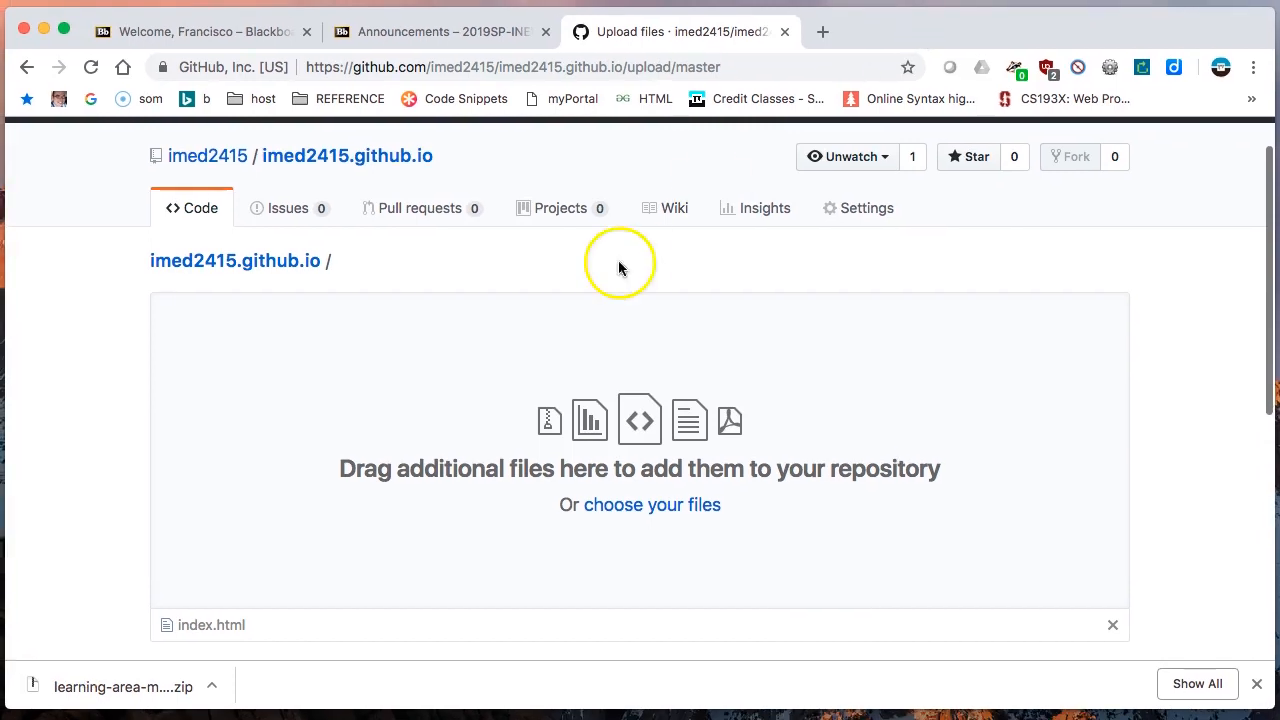
- Enter "Uploaded index.html" as the commit message for the upload
{"action": "scroll", "coordinate": [247, 541], "scroll_direction": "down", "scroll_amount": 3}
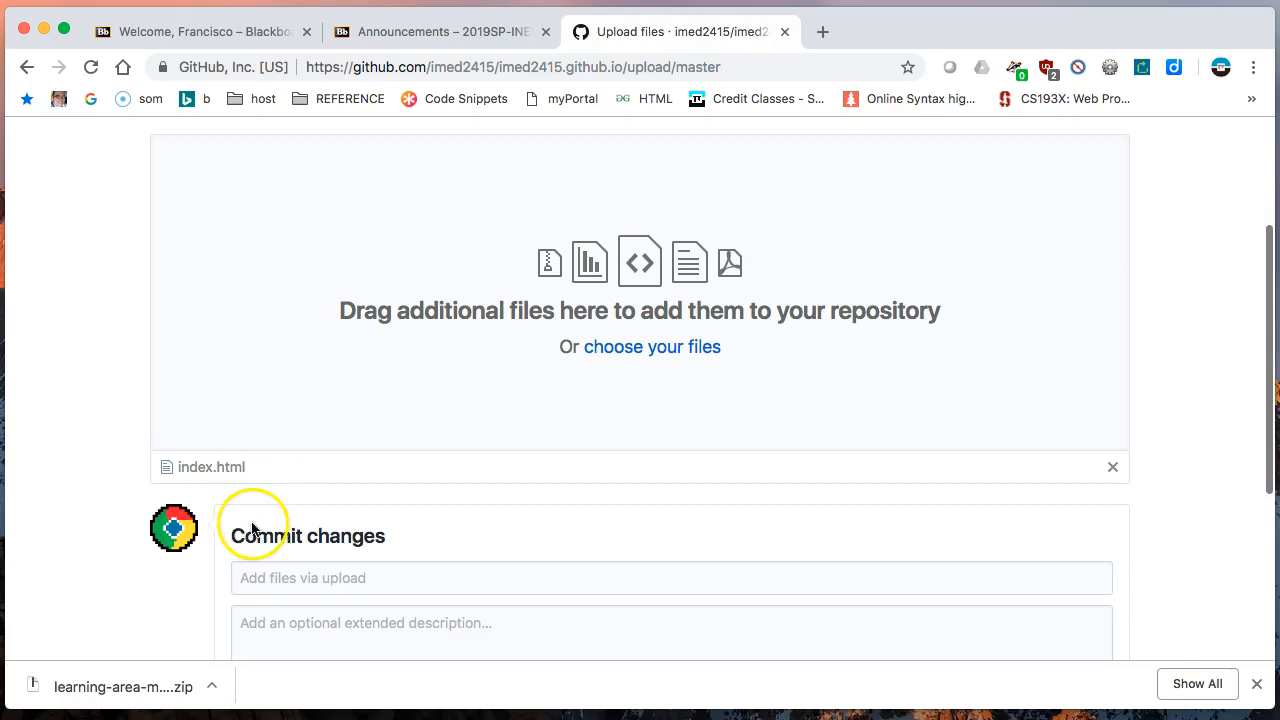
{"action": "left_click_drag", "start_coordinate": [921, 36], "coordinate": [922, 36]}
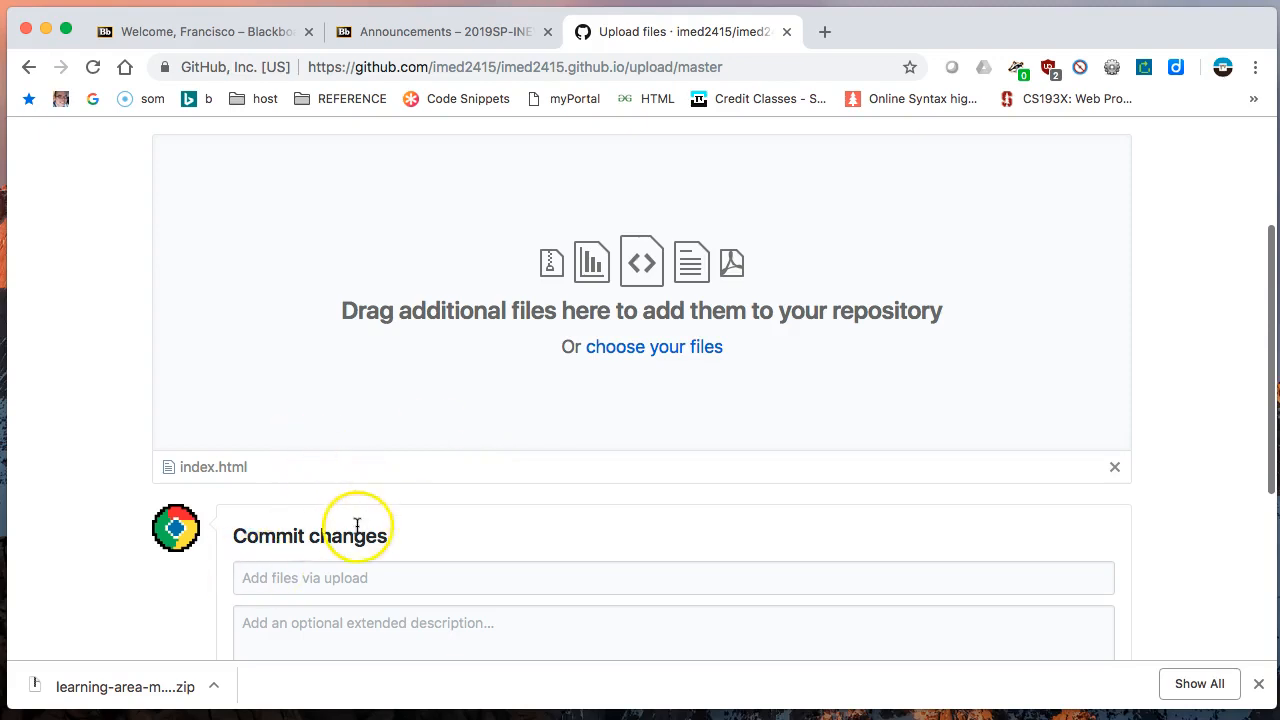
{"action": "scroll", "coordinate": [357, 523], "scroll_direction": "down", "scroll_amount": 3}
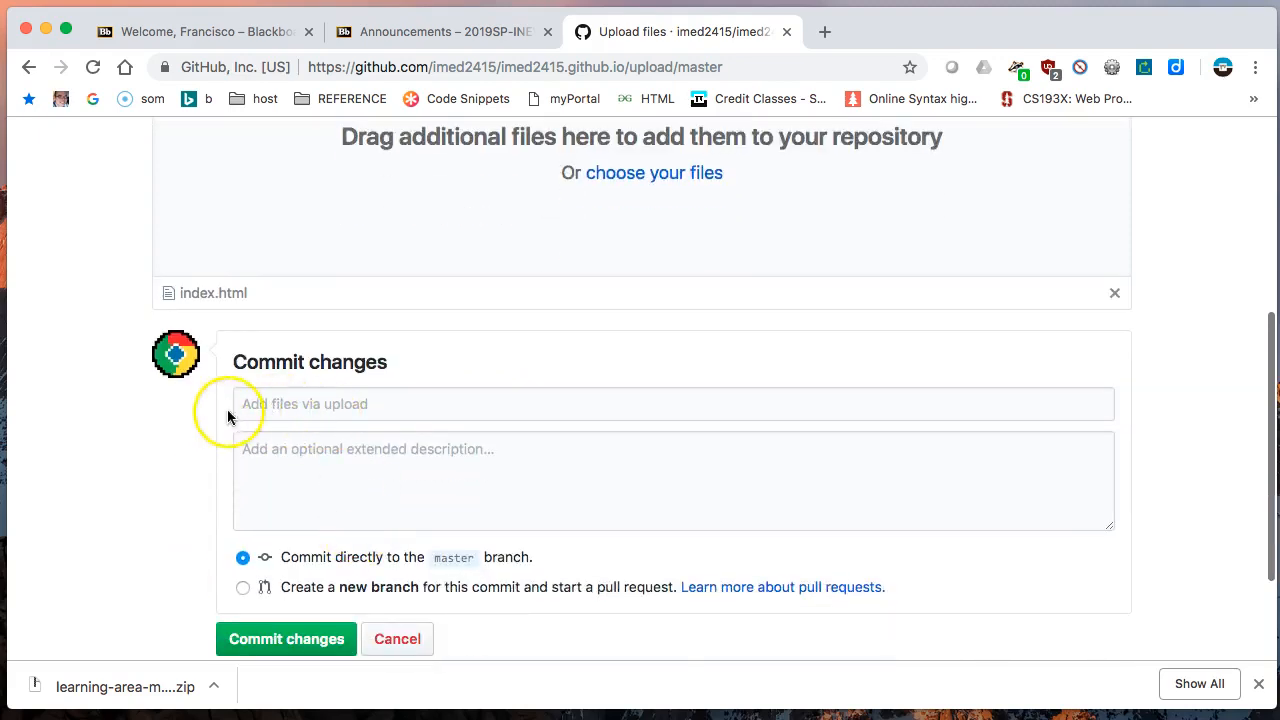
{"action": "left_click", "coordinate": [307, 404]}
{"action": "left_click", "coordinate": [356, 454]}
{"action": "left_click", "coordinate": [350, 400]}
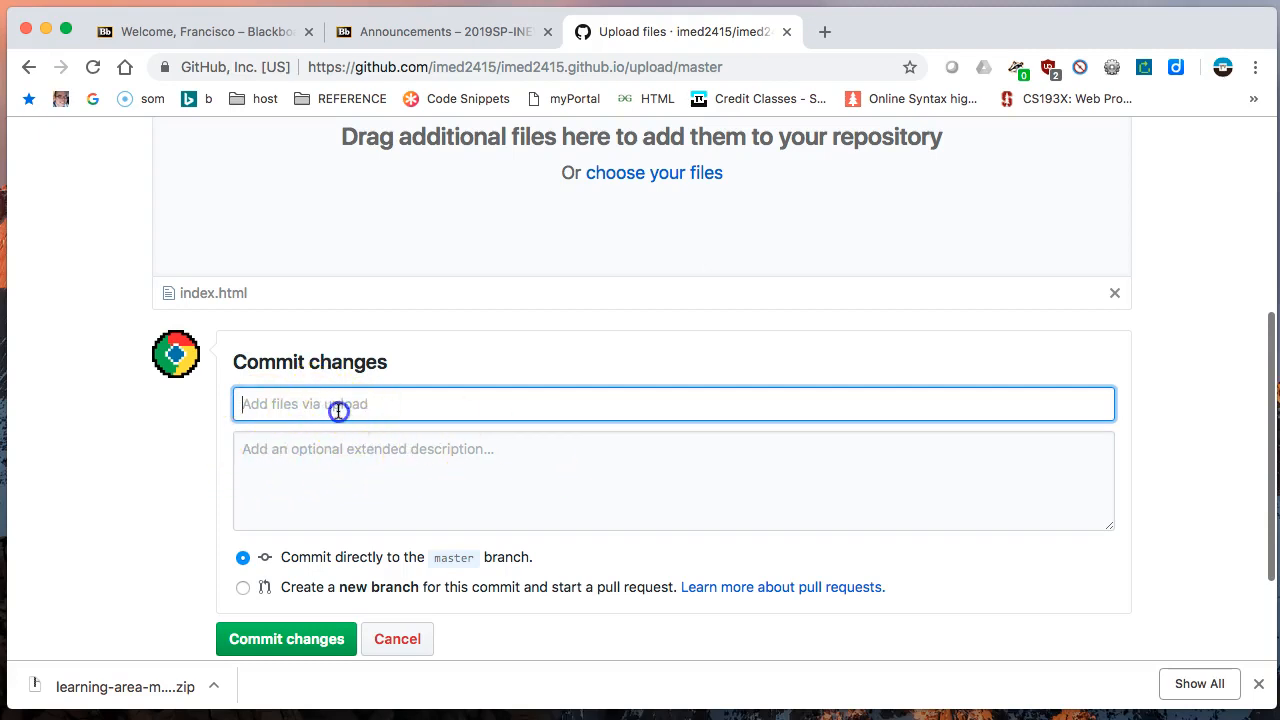
{"action": "type", "text": "Uploaded index.html"}
{"action": "key", "text": "Tab"}
- Add the extended description "This is my first github page." and commit the upload directly to the master branch
{"action": "type", "text": "This is a"}
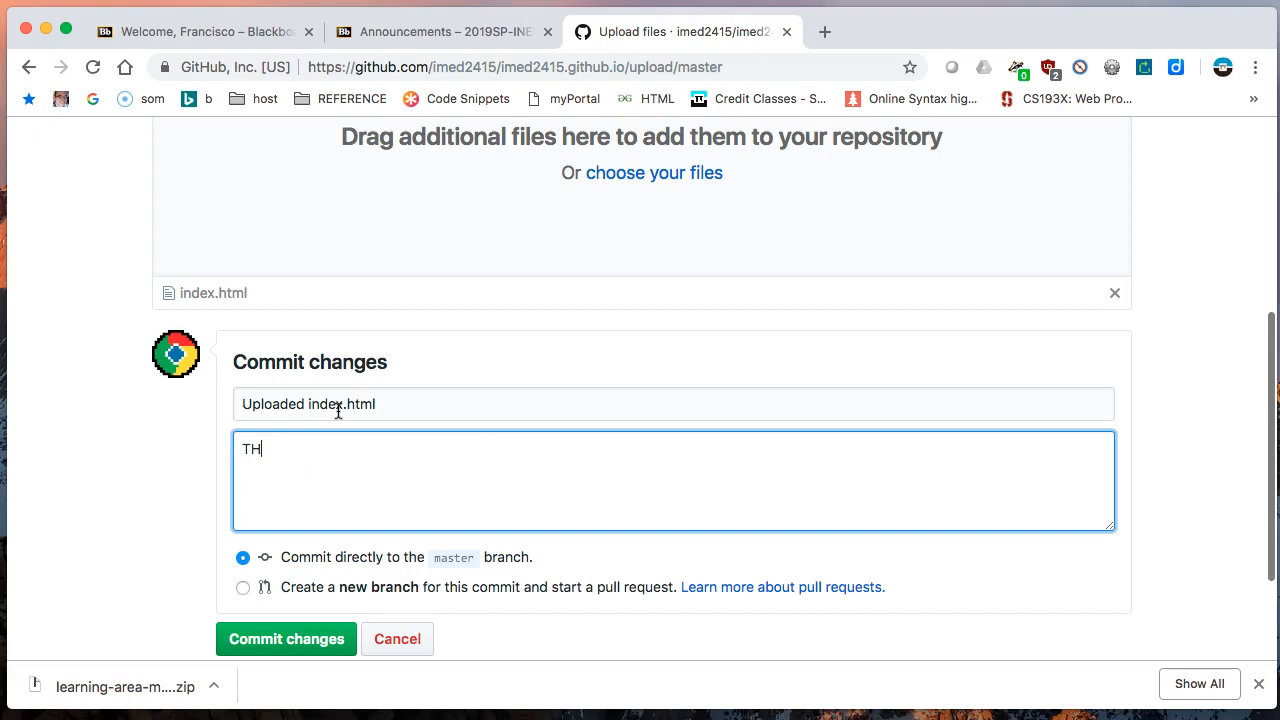
{"action": "key", "text": "super+a"}
{"action": "type", "text": "This is my first github pag"}
{"action": "scroll", "coordinate": [251, 421], "scroll_direction": "down", "scroll_amount": 3}
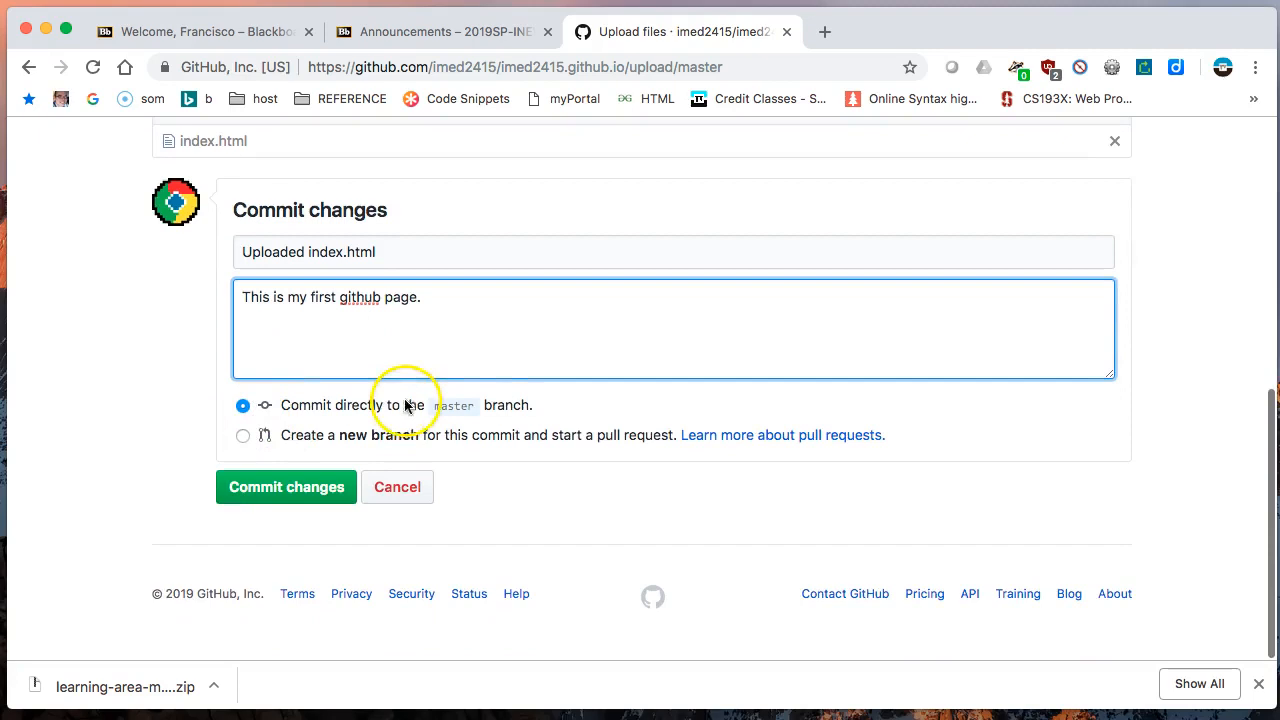
{"action": "left_click", "coordinate": [287, 489]}
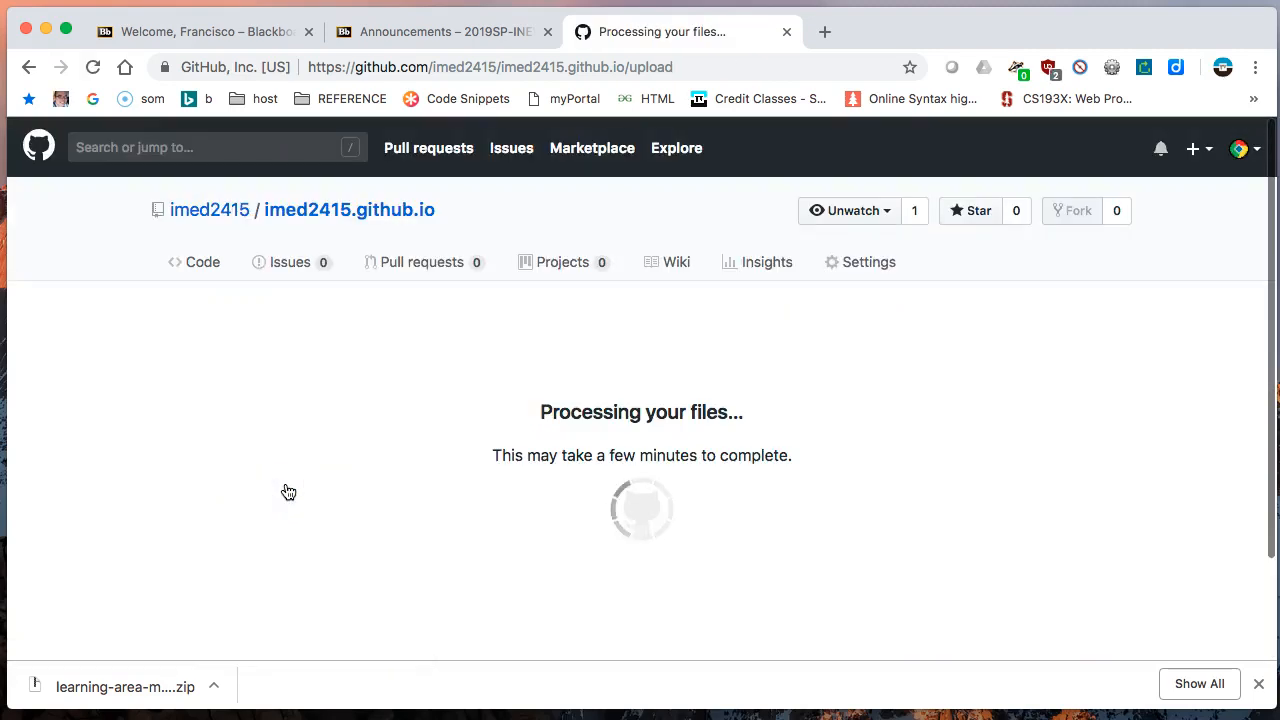
- Dismiss the downloads bar and review the repository's file list, latest commit and README
{"action": "left_click", "coordinate": [1258, 684]}
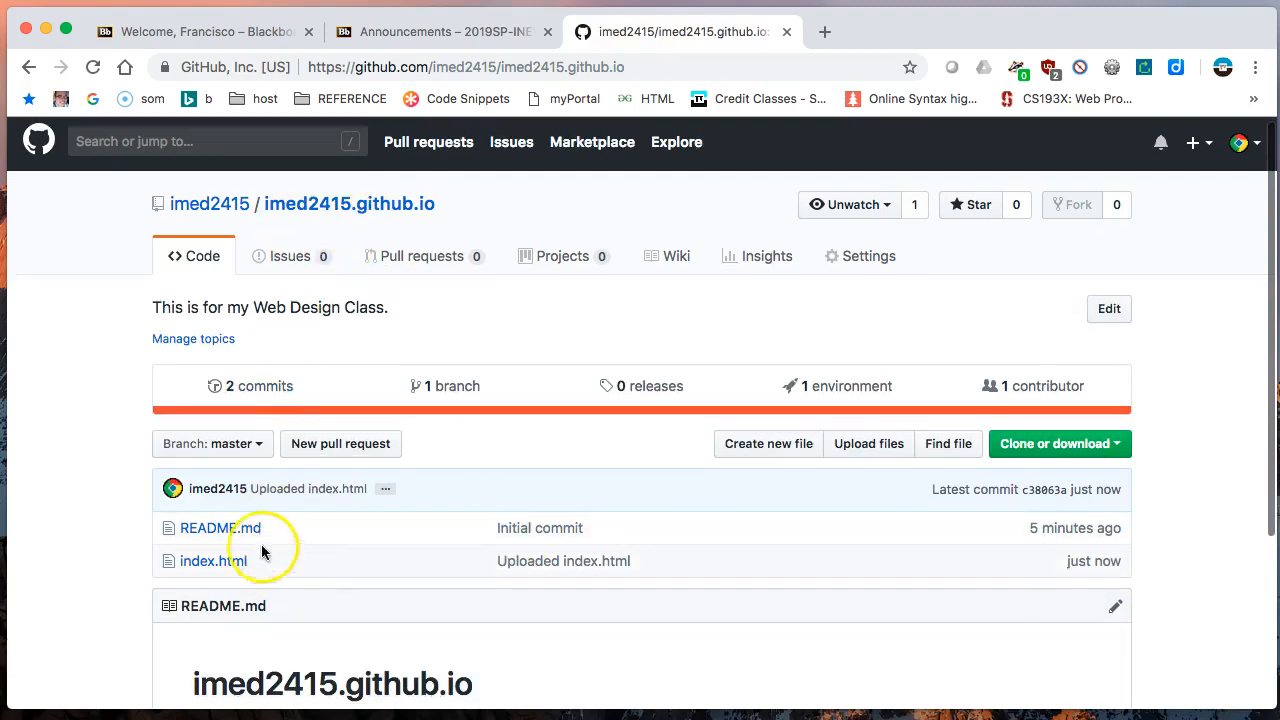
{"action": "scroll", "coordinate": [265, 540], "scroll_direction": "down", "scroll_amount": 2}
{"action": "scroll", "coordinate": [274, 548], "scroll_direction": "down", "scroll_amount": 2}
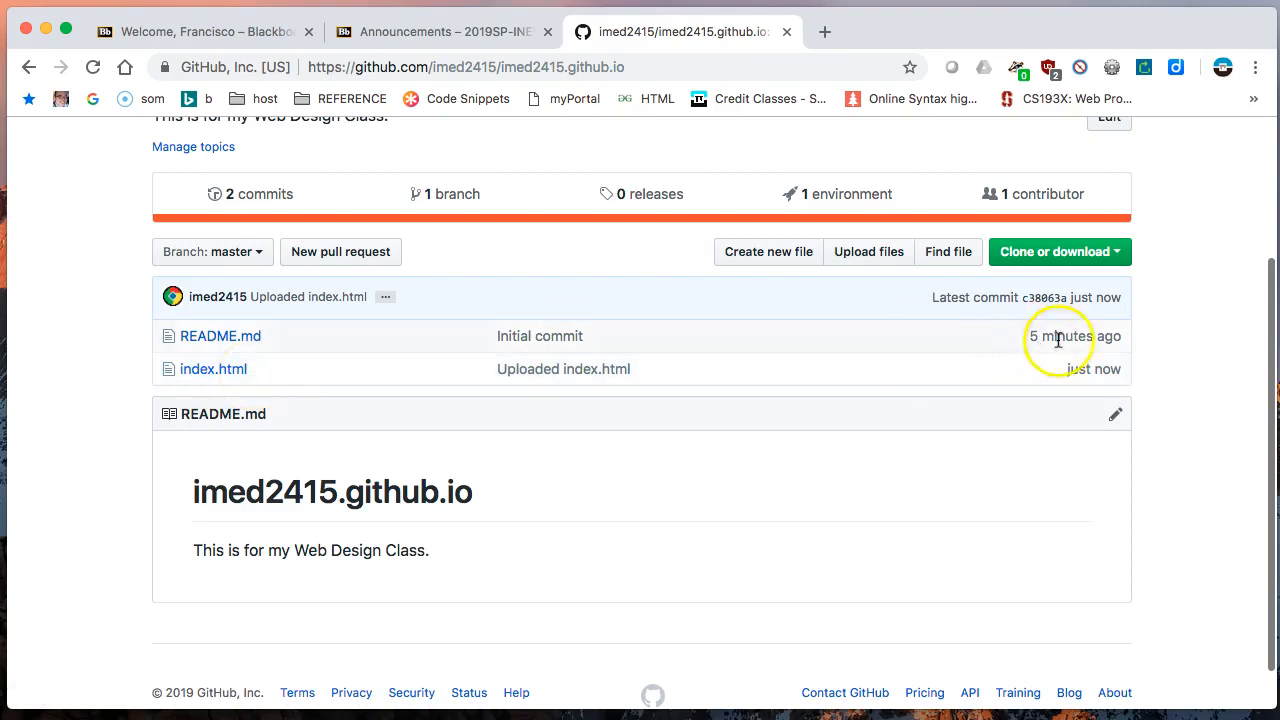
{"action": "scroll", "coordinate": [186, 486], "scroll_direction": "down", "scroll_amount": 1}
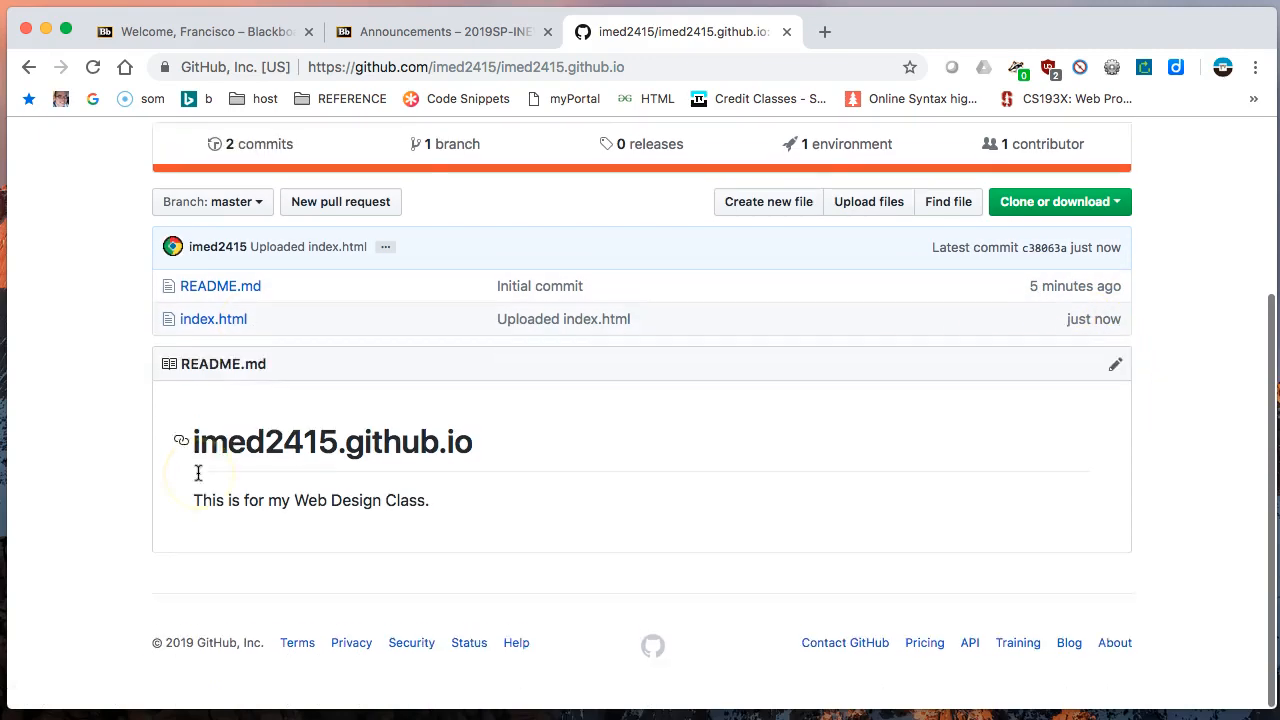
{"action": "scroll", "coordinate": [198, 473], "scroll_direction": "up", "scroll_amount": 5}
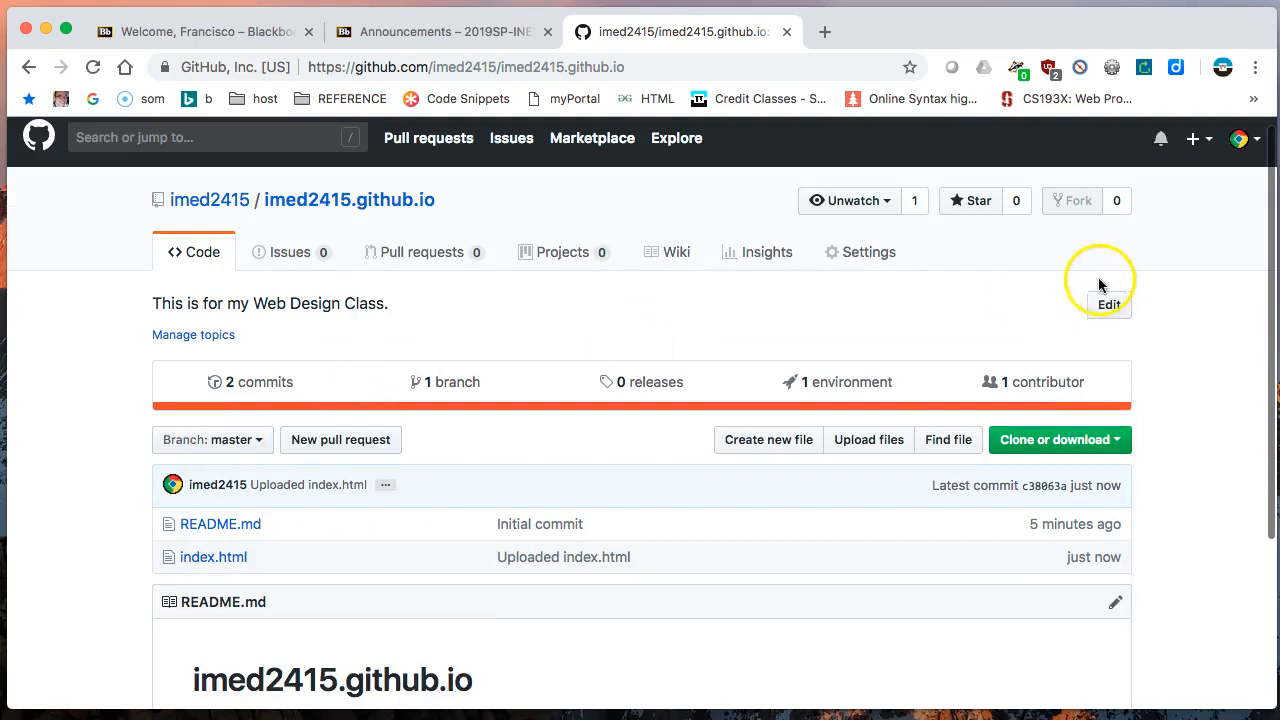
{"action": "scroll", "coordinate": [457, 337], "scroll_direction": "down", "scroll_amount": 2}
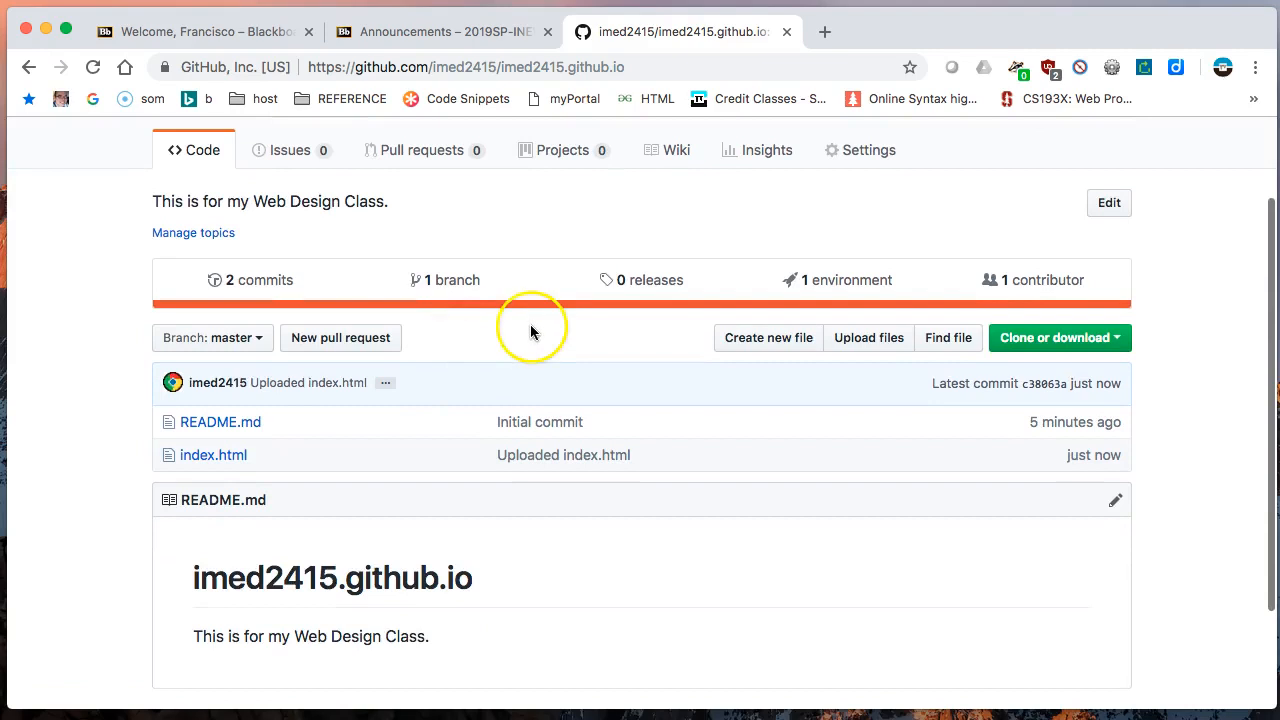
{"action": "scroll", "coordinate": [518, 344], "scroll_direction": "up", "scroll_amount": 1}
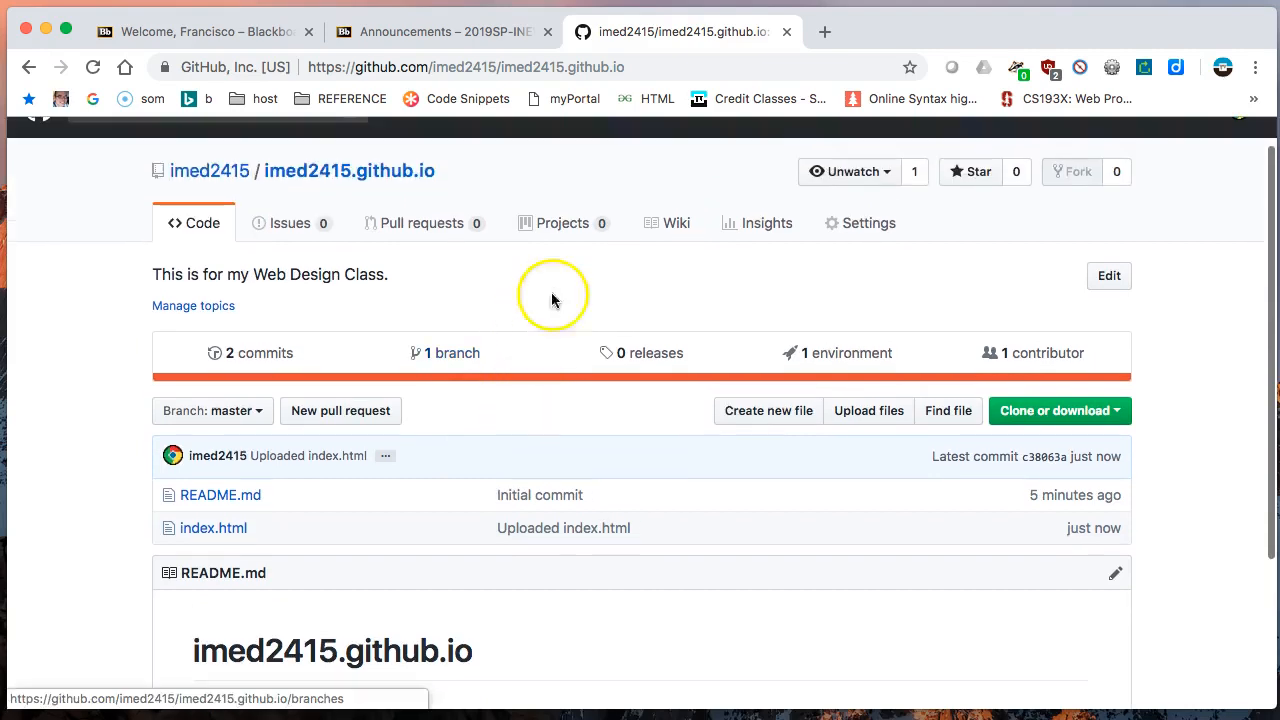
- Load imed2415.github.io in a new tab, refresh it to check the published page, and return to the repository
{"action": "left_click", "coordinate": [823, 33]}
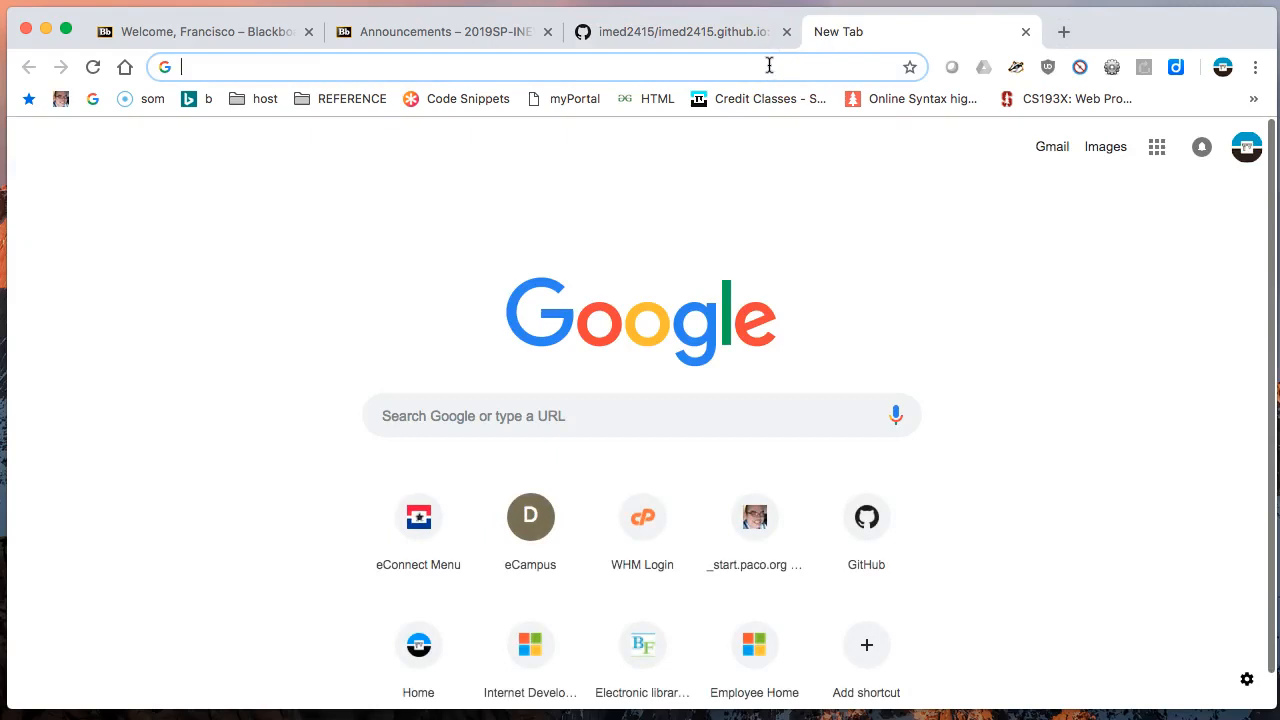
{"action": "type", "text": "ime"}
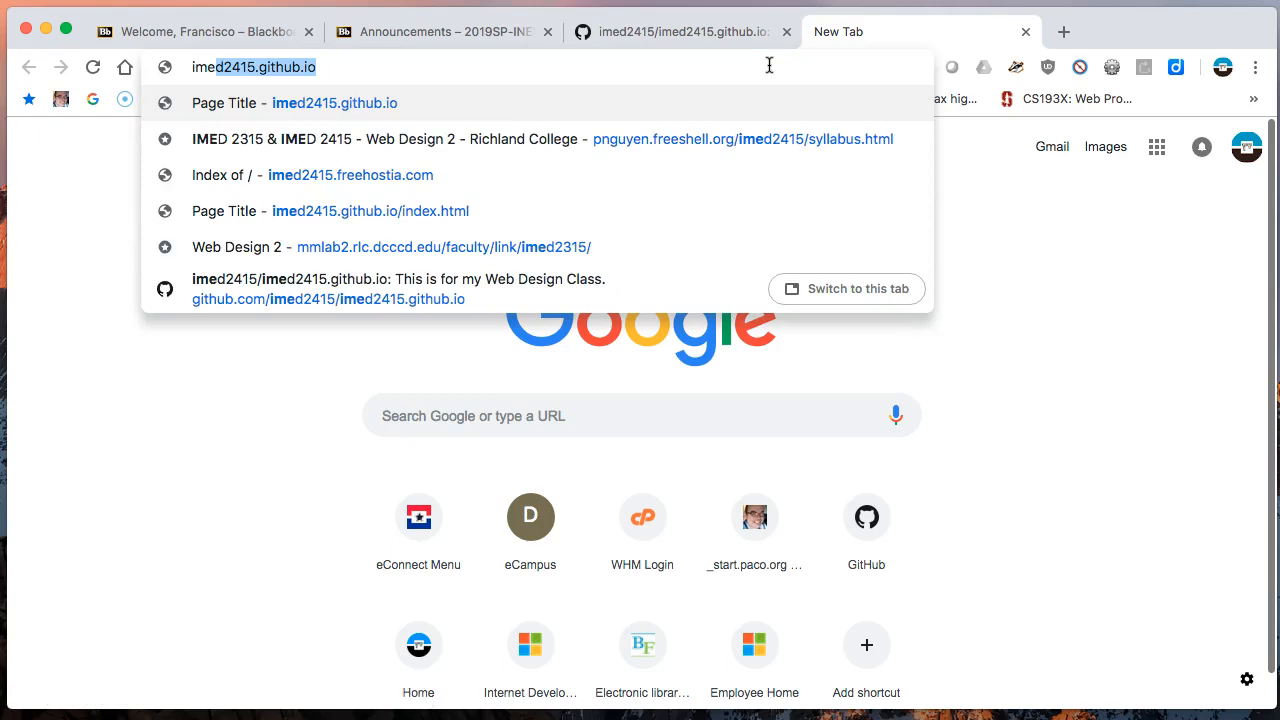
{"action": "key", "text": "Right"}
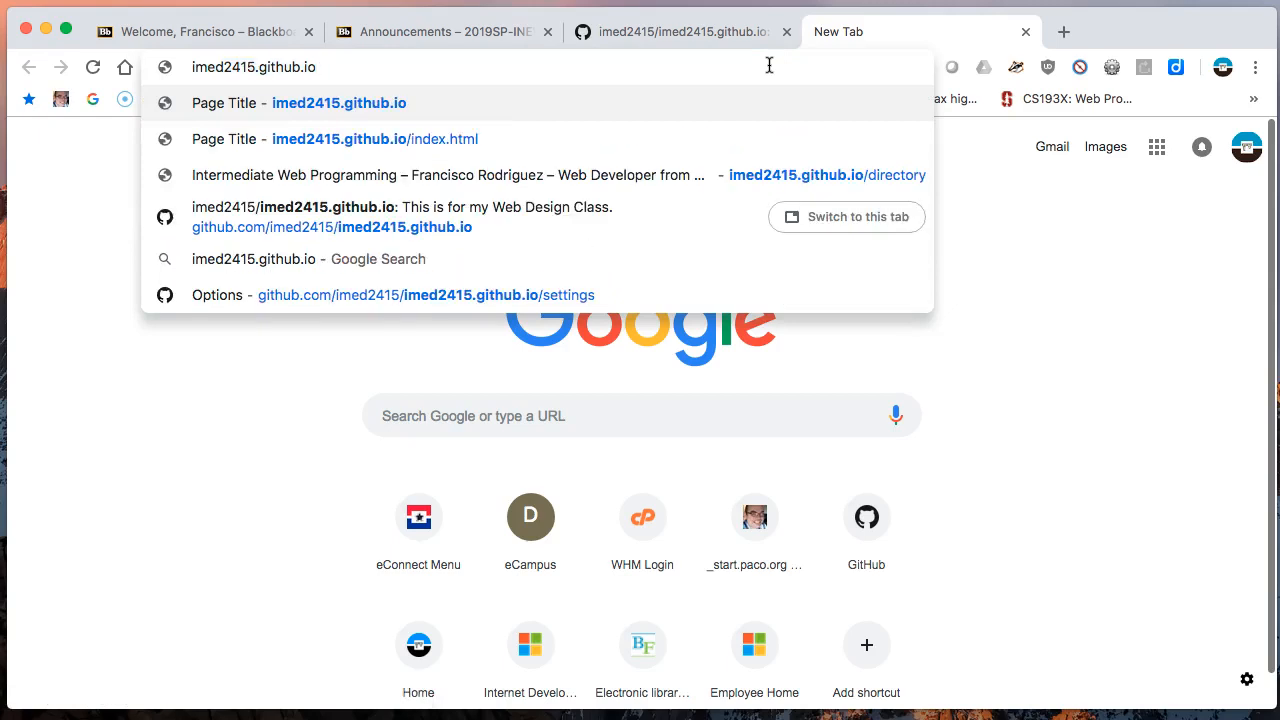
{"action": "key", "text": "Return"}
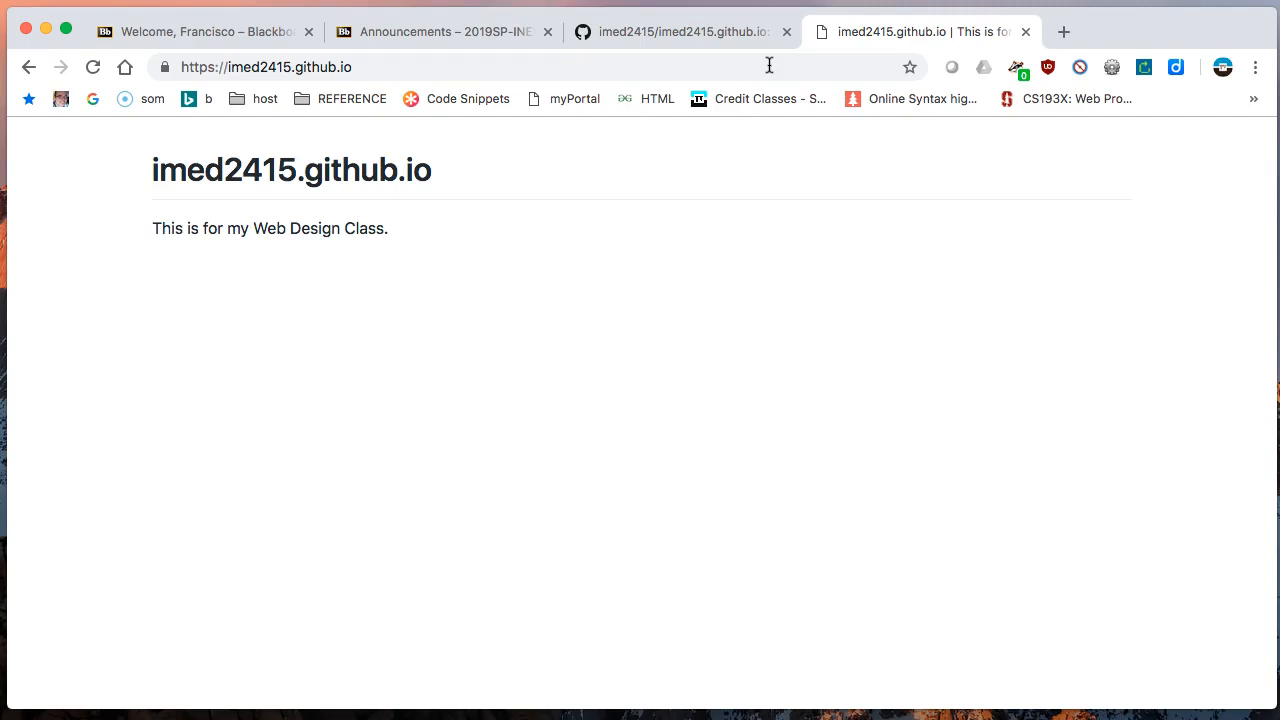
{"action": "key", "text": "super+r"}
{"action": "key", "text": "super+r"}
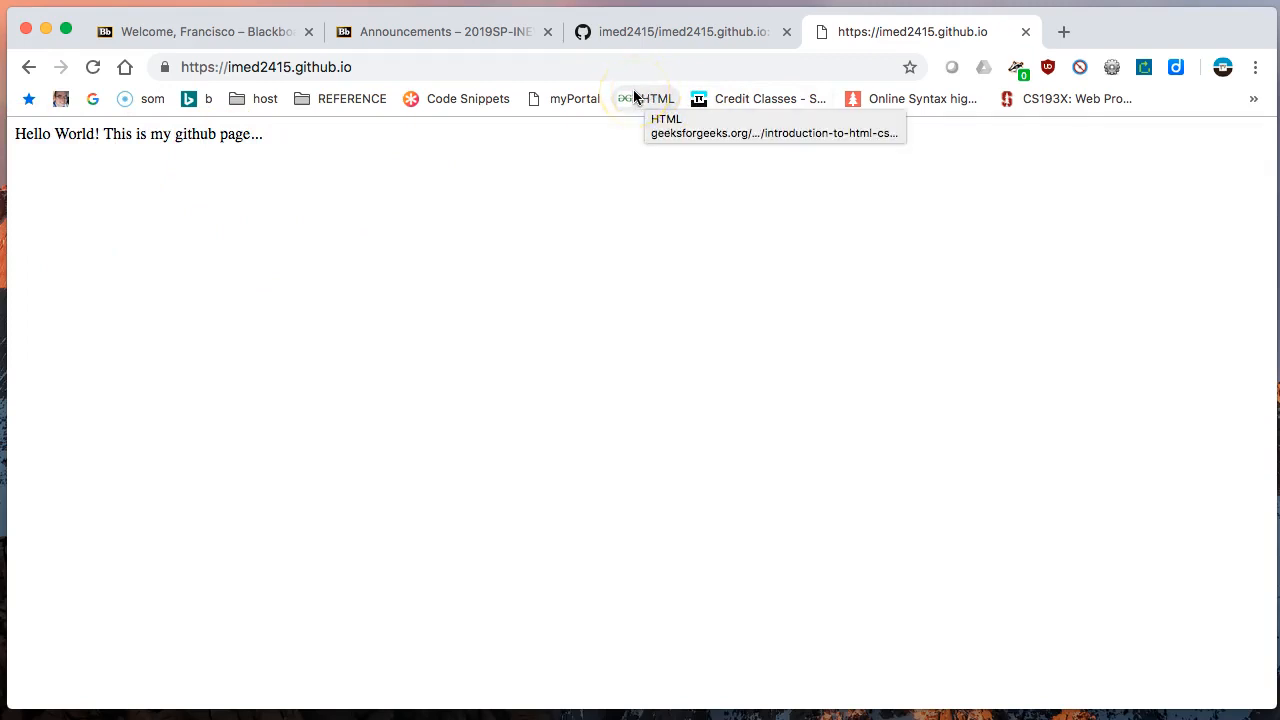
{"action": "left_click", "coordinate": [677, 32]}
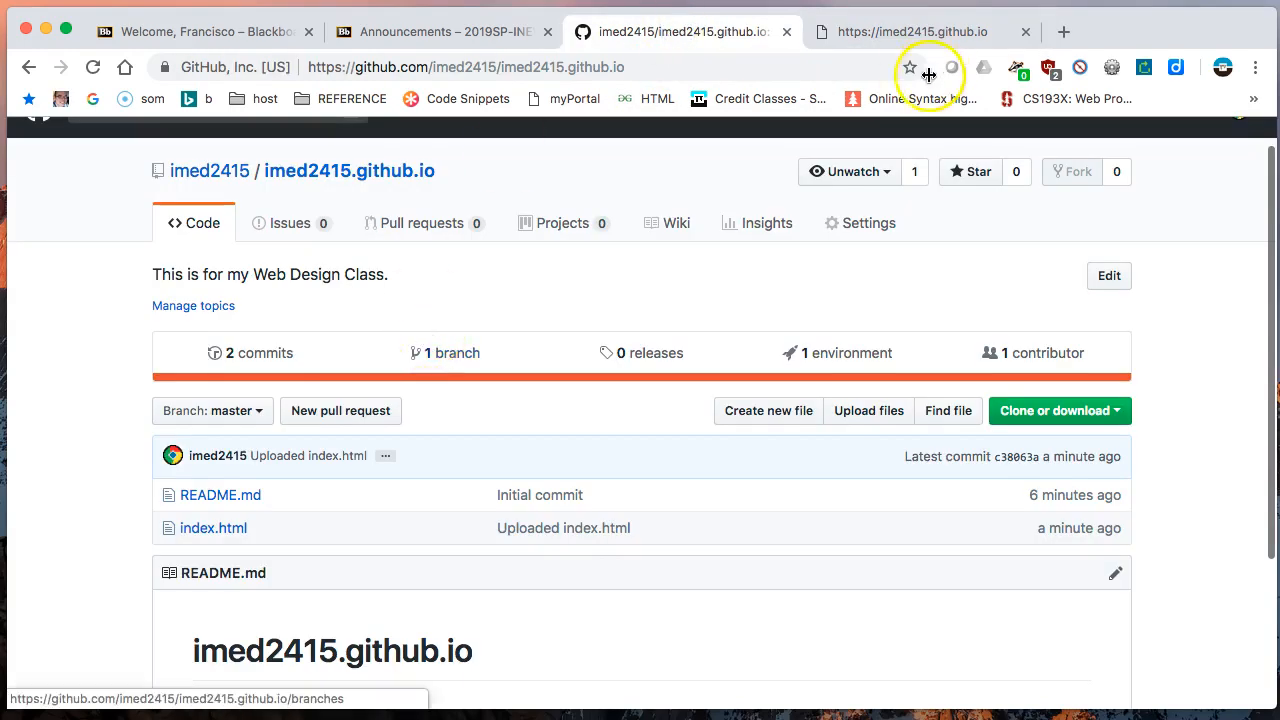
- Check the published page again, and open the repository's index.html file for editing
{"action": "left_click", "coordinate": [891, 33]}
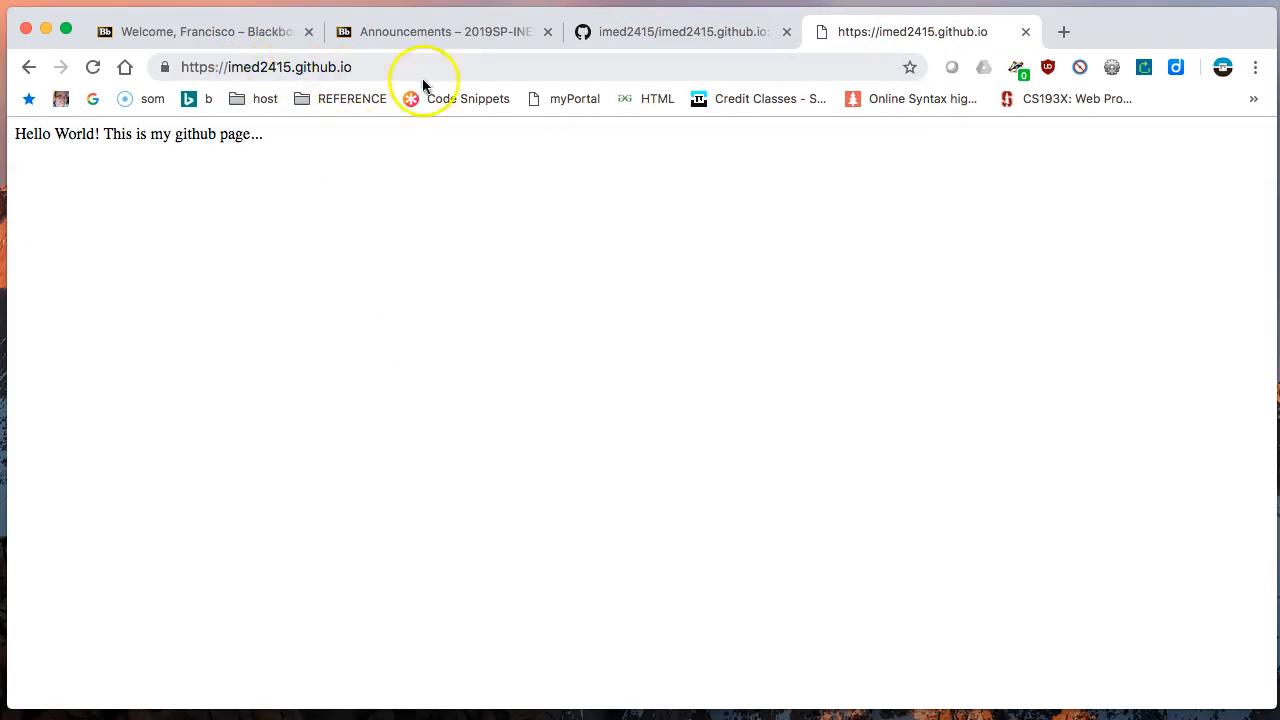
{"action": "left_click", "coordinate": [704, 35]}
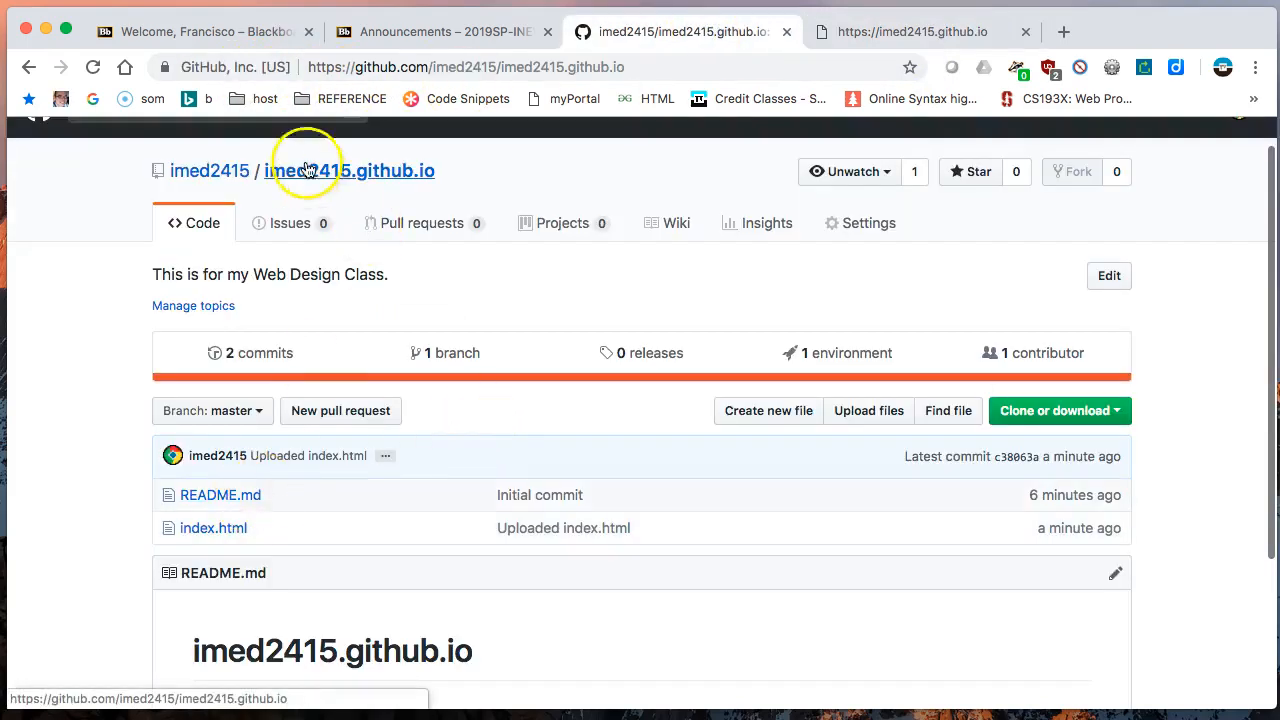
{"action": "scroll", "coordinate": [297, 490], "scroll_direction": "up", "scroll_amount": 1}
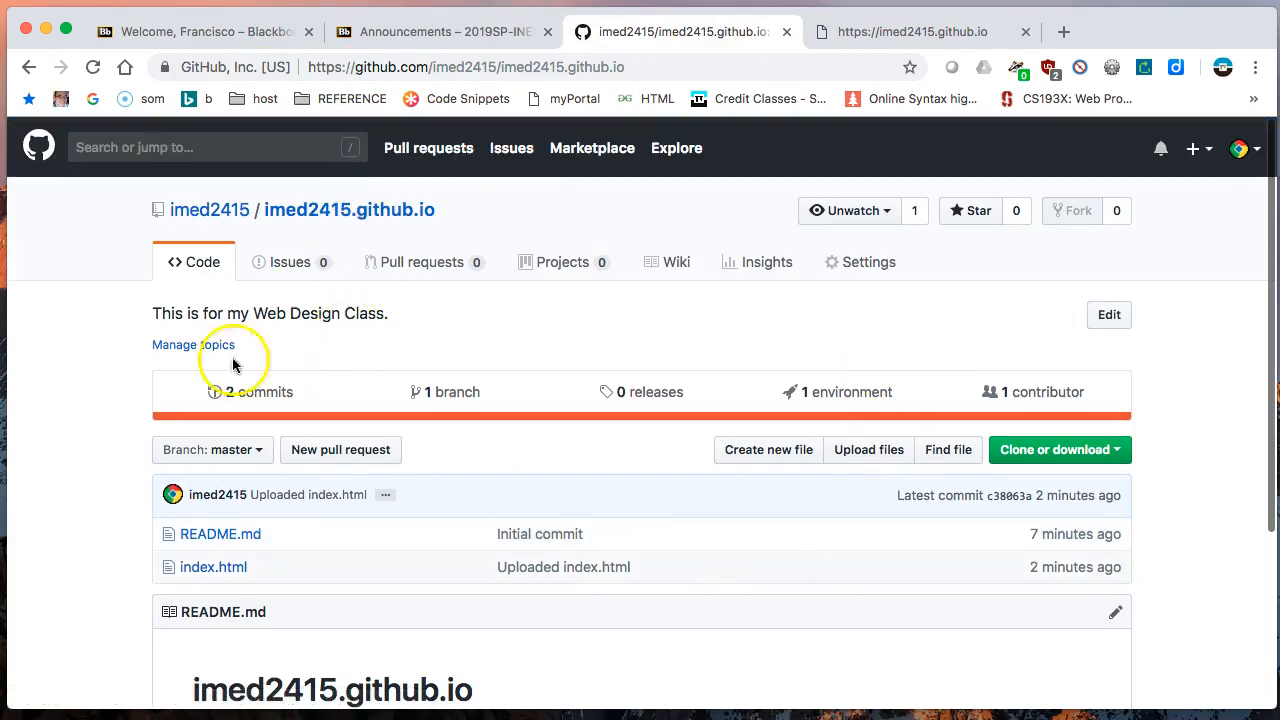
{"action": "scroll", "coordinate": [1032, 543], "scroll_direction": "down", "scroll_amount": 2}
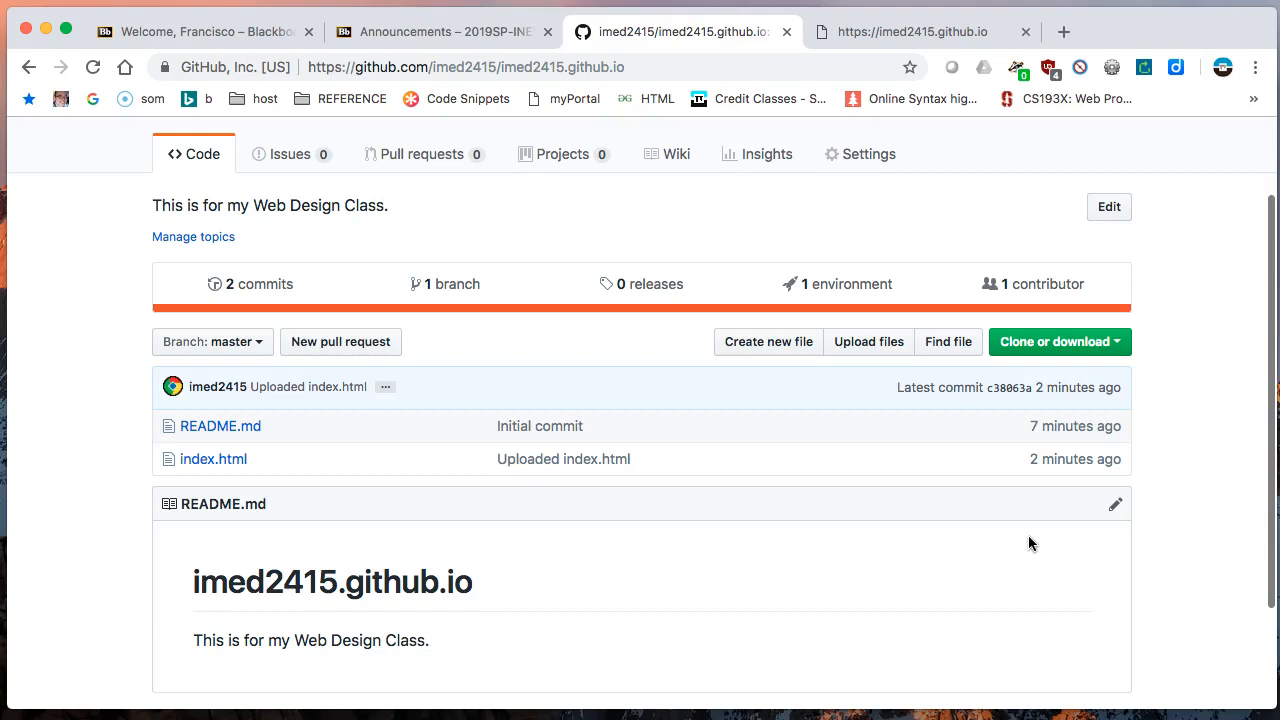
{"action": "left_click", "coordinate": [195, 462]}
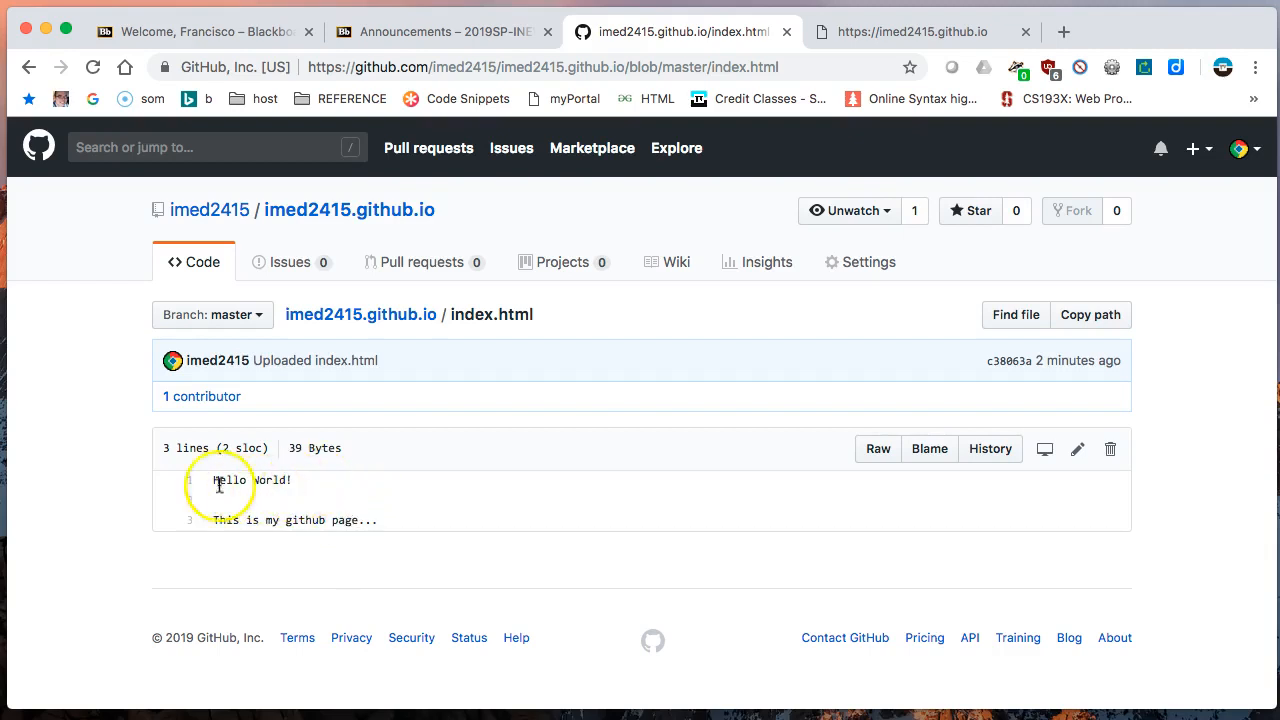
{"action": "left_click", "coordinate": [1081, 451]}
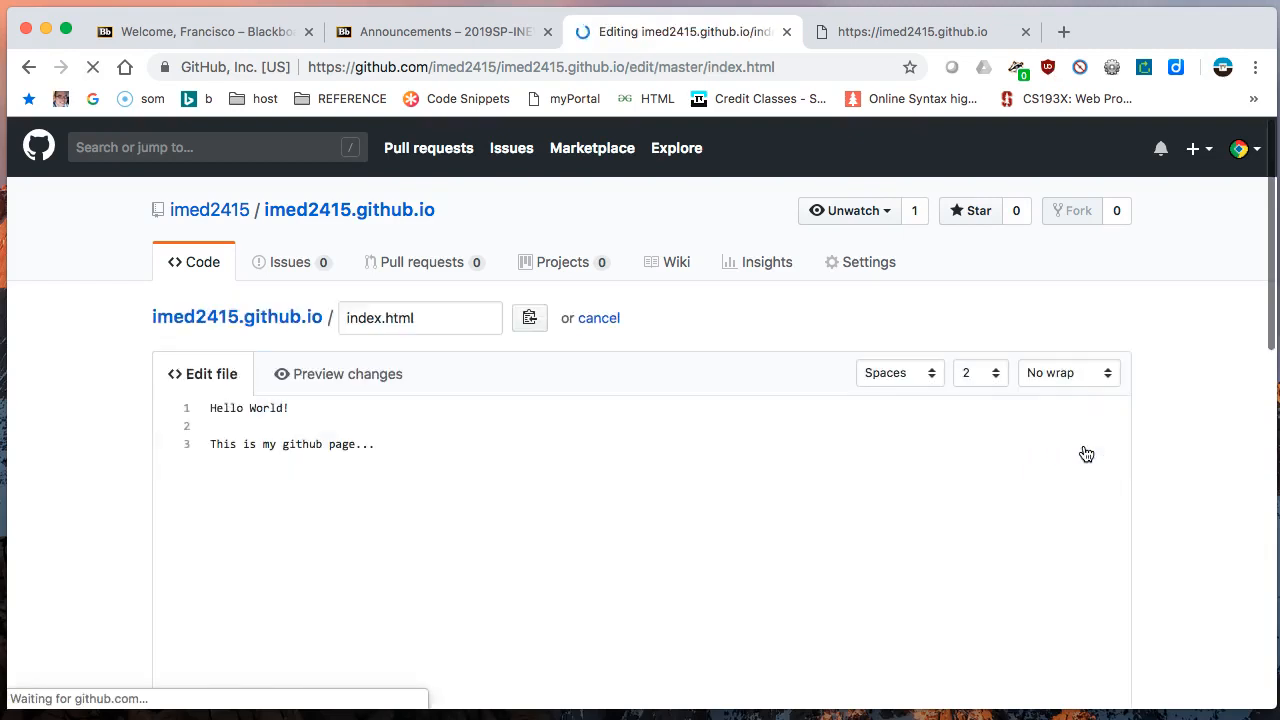
- Delete the blank line between "Hello World!" and "This is my github page..." in index.html
{"action": "left_click", "coordinate": [344, 435]}
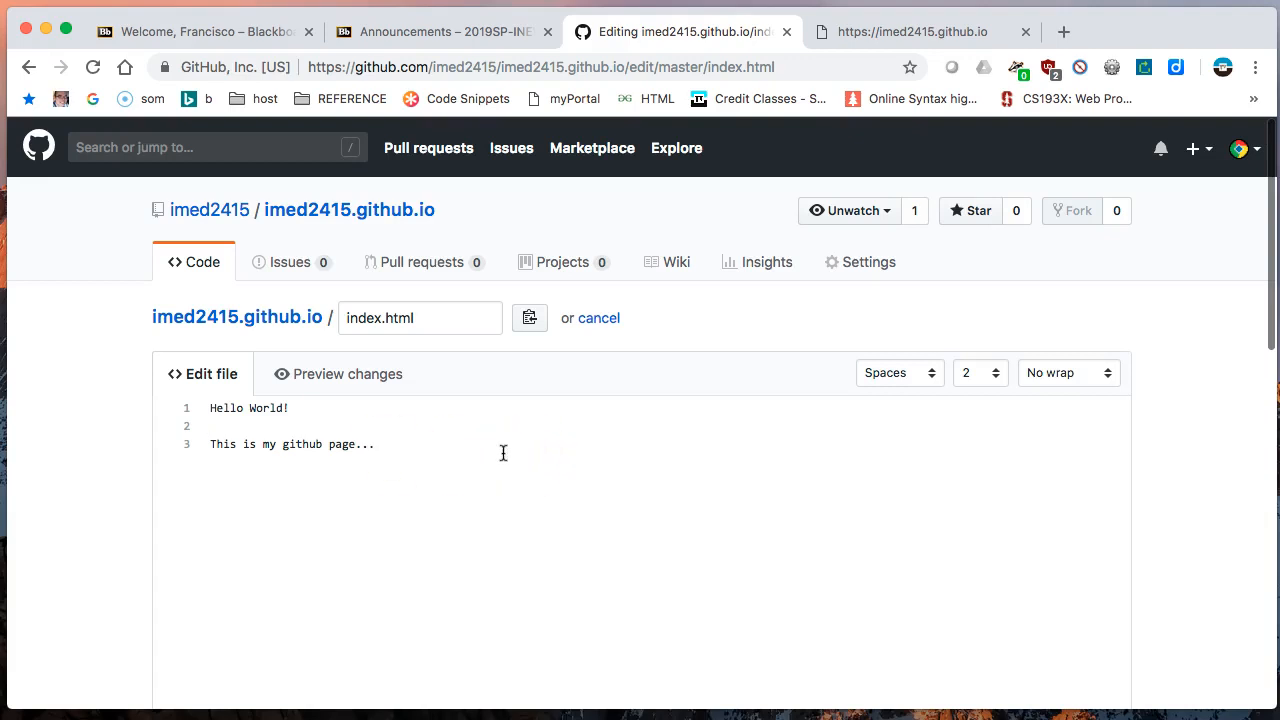
{"action": "left_click", "coordinate": [414, 438]}
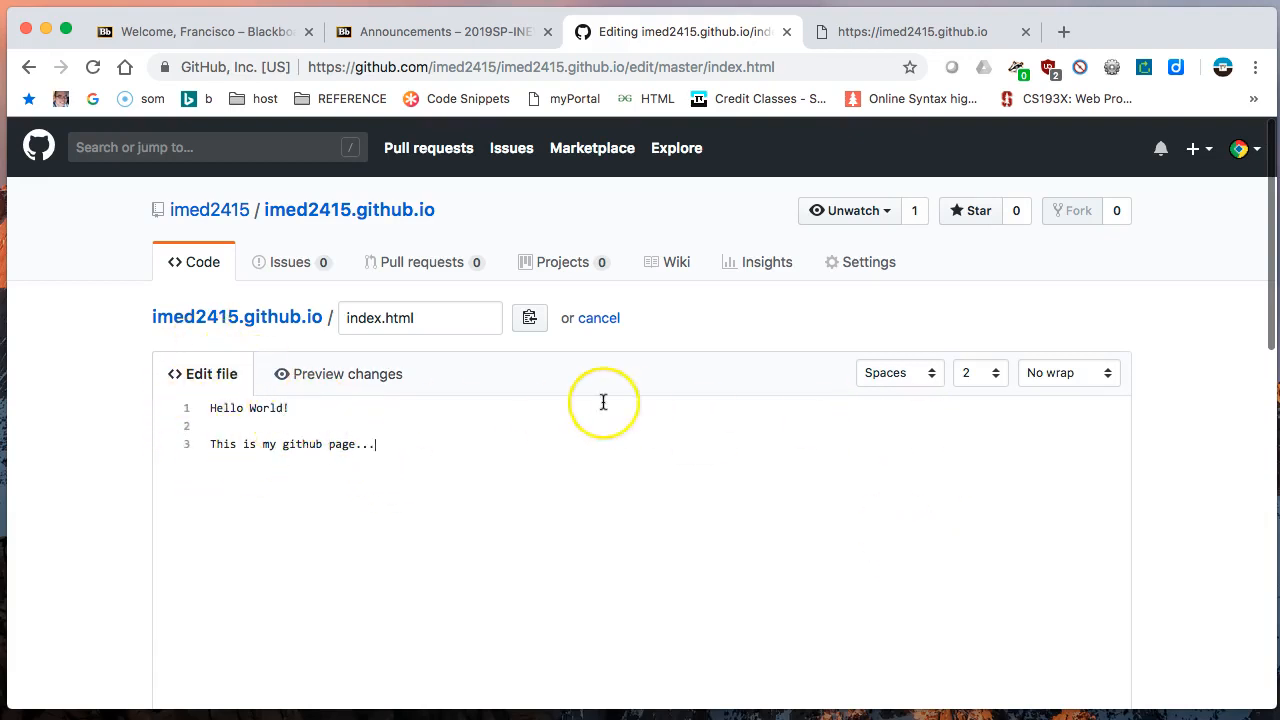
{"action": "scroll", "coordinate": [603, 402], "scroll_direction": "down", "scroll_amount": 4}
{"action": "scroll", "coordinate": [603, 402], "scroll_direction": "up", "scroll_amount": 2}
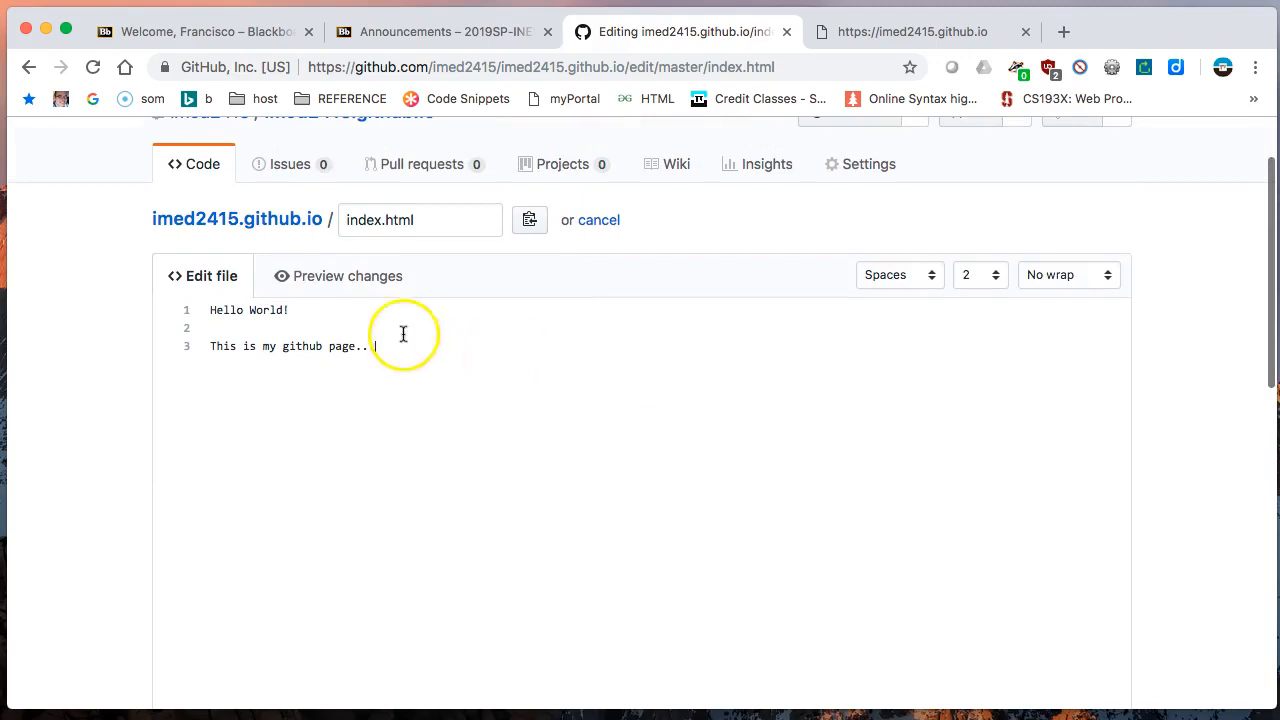
{"action": "left_click", "coordinate": [266, 330]}
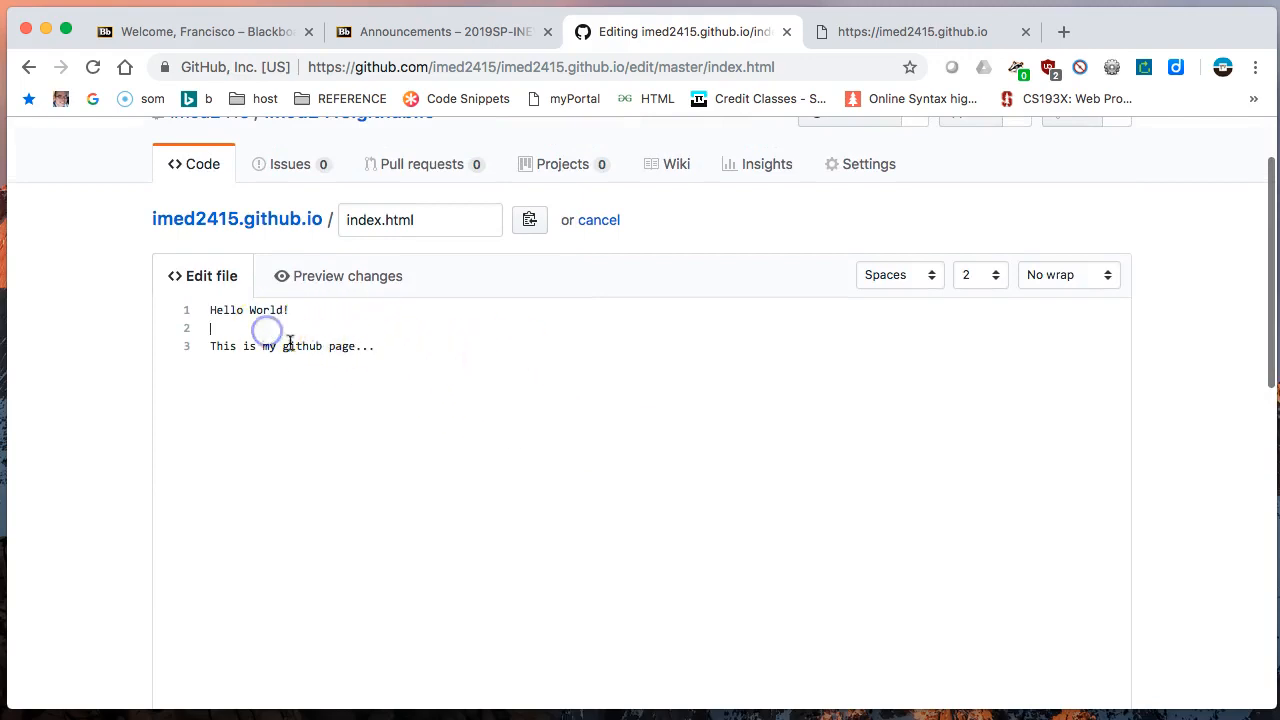
{"action": "left_click", "coordinate": [267, 333]}
{"action": "key", "text": "Delete"}
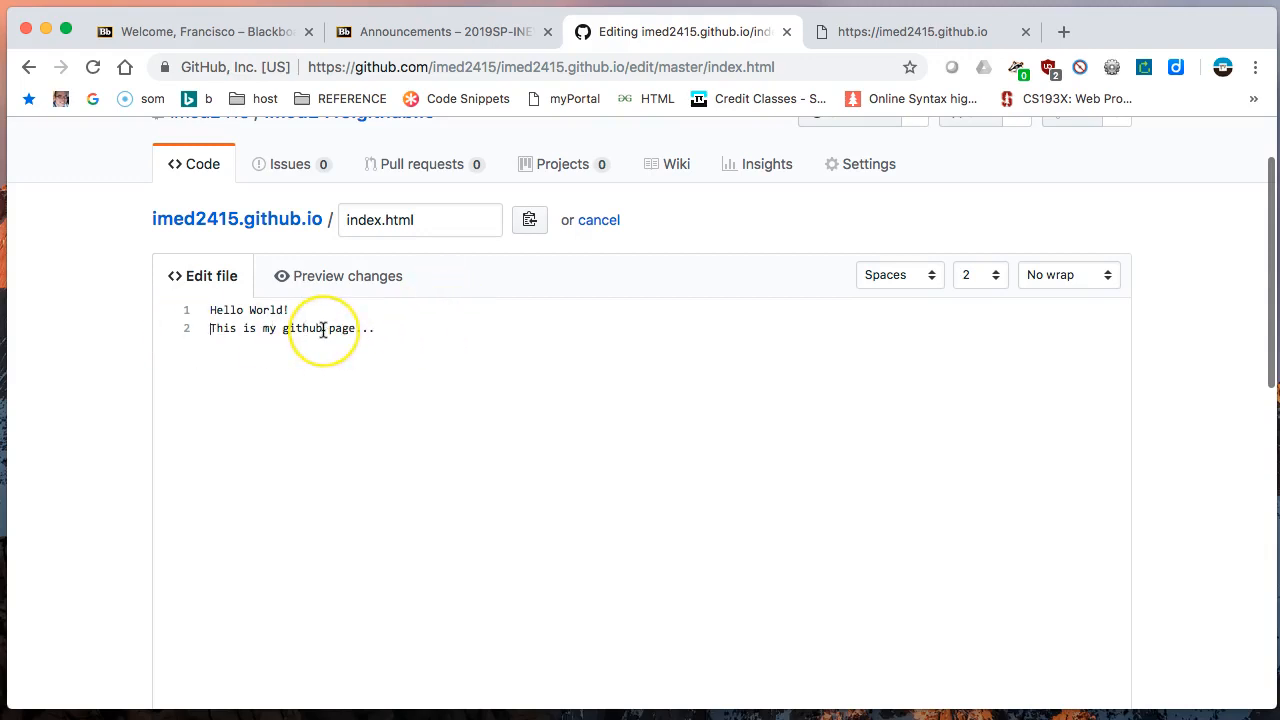
{"action": "left_click", "coordinate": [387, 345]}
{"action": "left_click", "coordinate": [382, 331]}
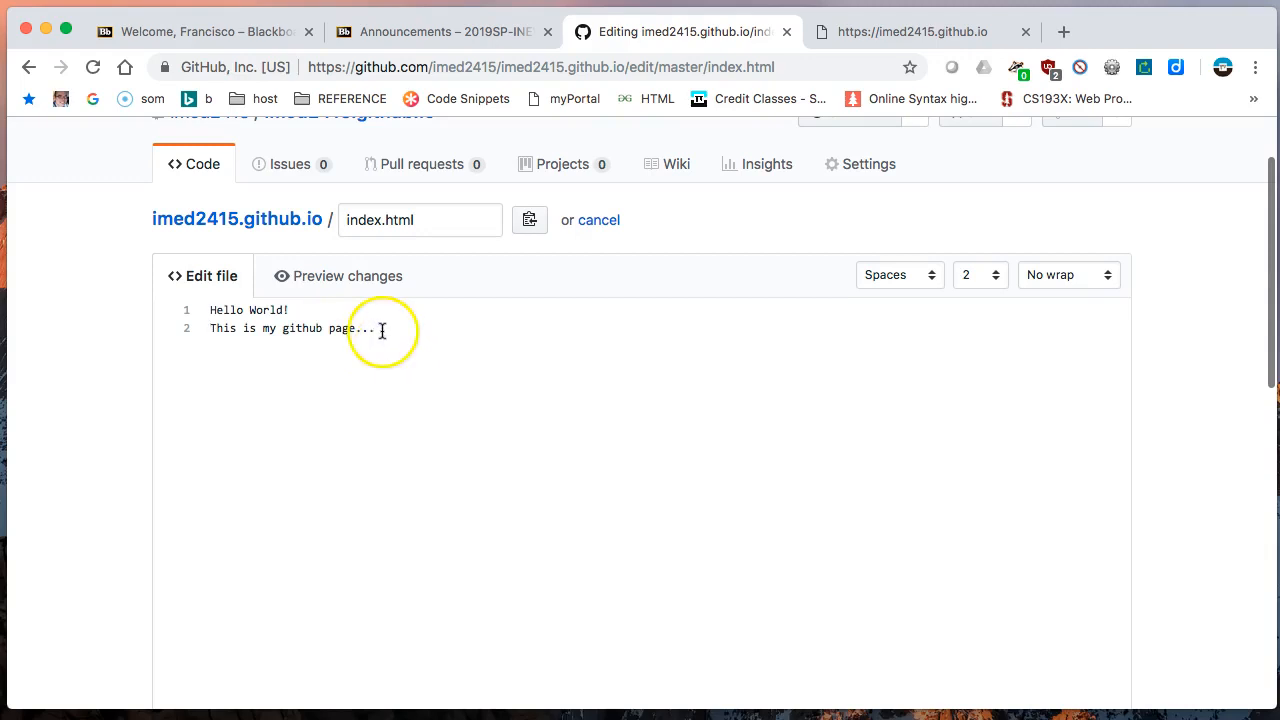
- Set the file editor's line wrap mode to Soft wrap
{"action": "scroll", "coordinate": [380, 306], "scroll_direction": "up", "scroll_amount": 2}
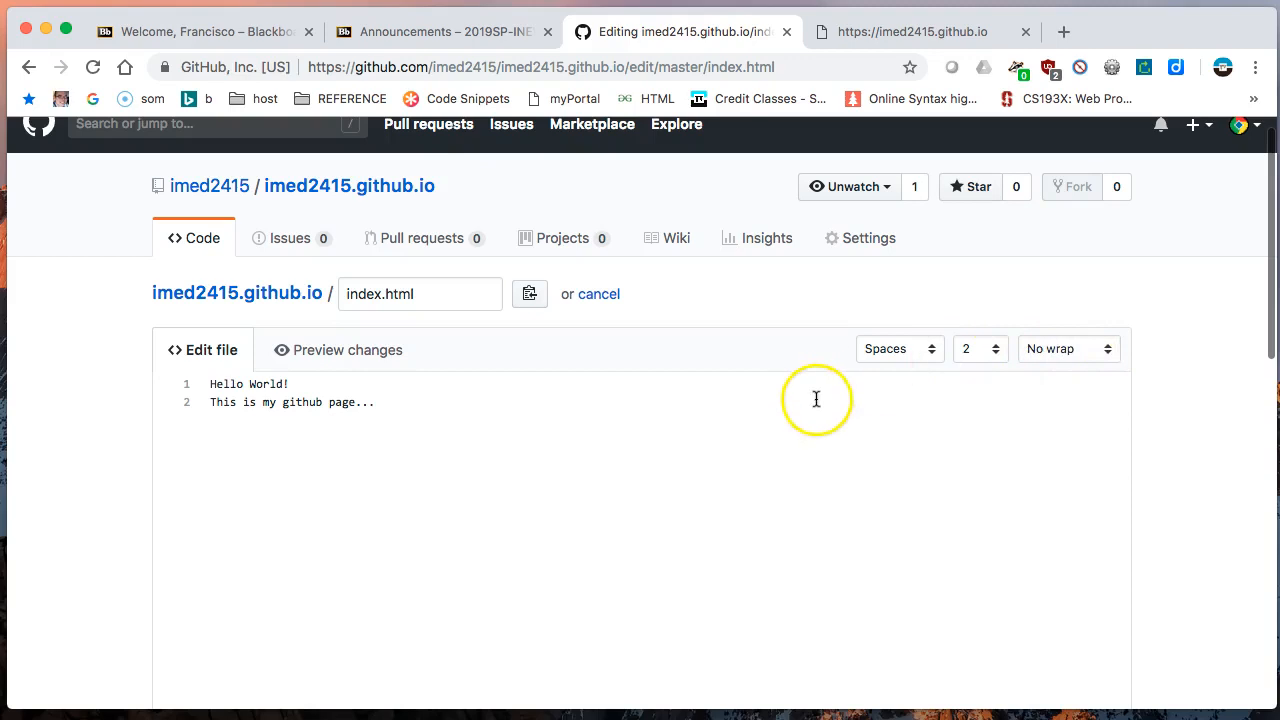
{"action": "left_click", "coordinate": [1110, 351]}
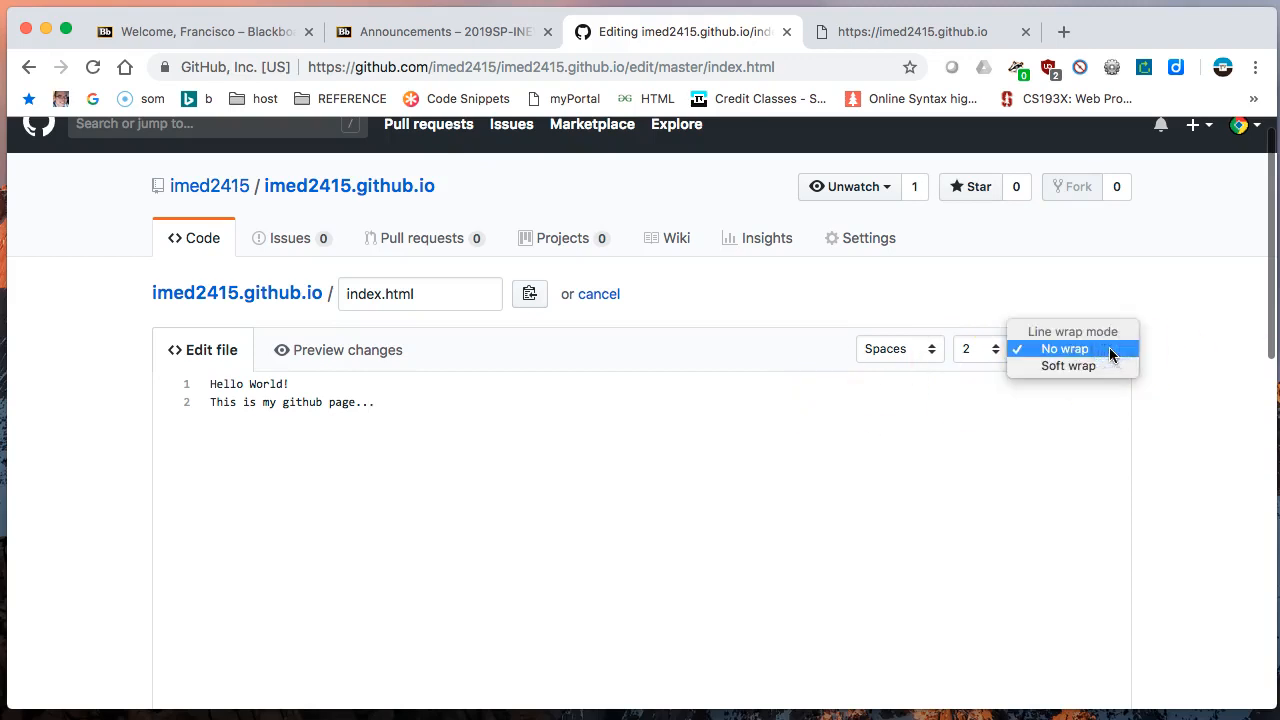
{"action": "left_click", "coordinate": [1100, 367]}
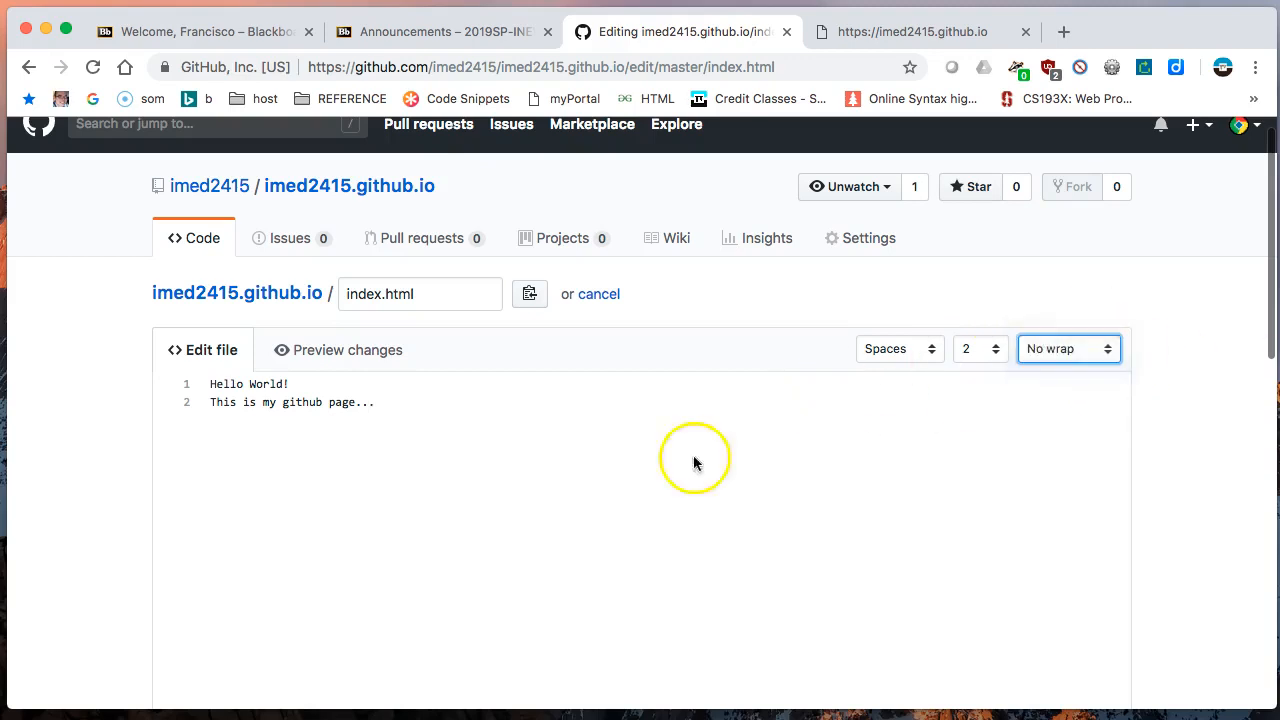
{"action": "left_click", "coordinate": [371, 423]}
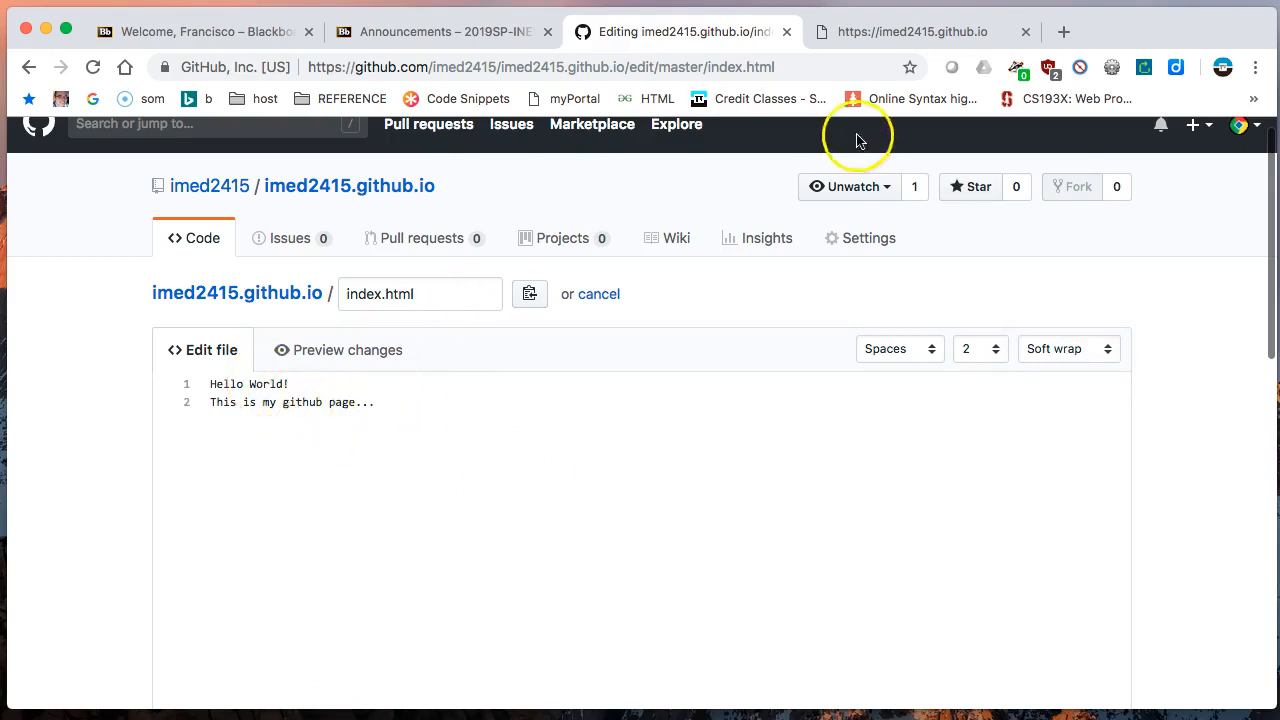
- Switch to the Blackboard course page and open HTML Reference from the course's Resources links
{"action": "left_click", "coordinate": [860, 31]}
{"action": "left_click", "coordinate": [723, 34]}
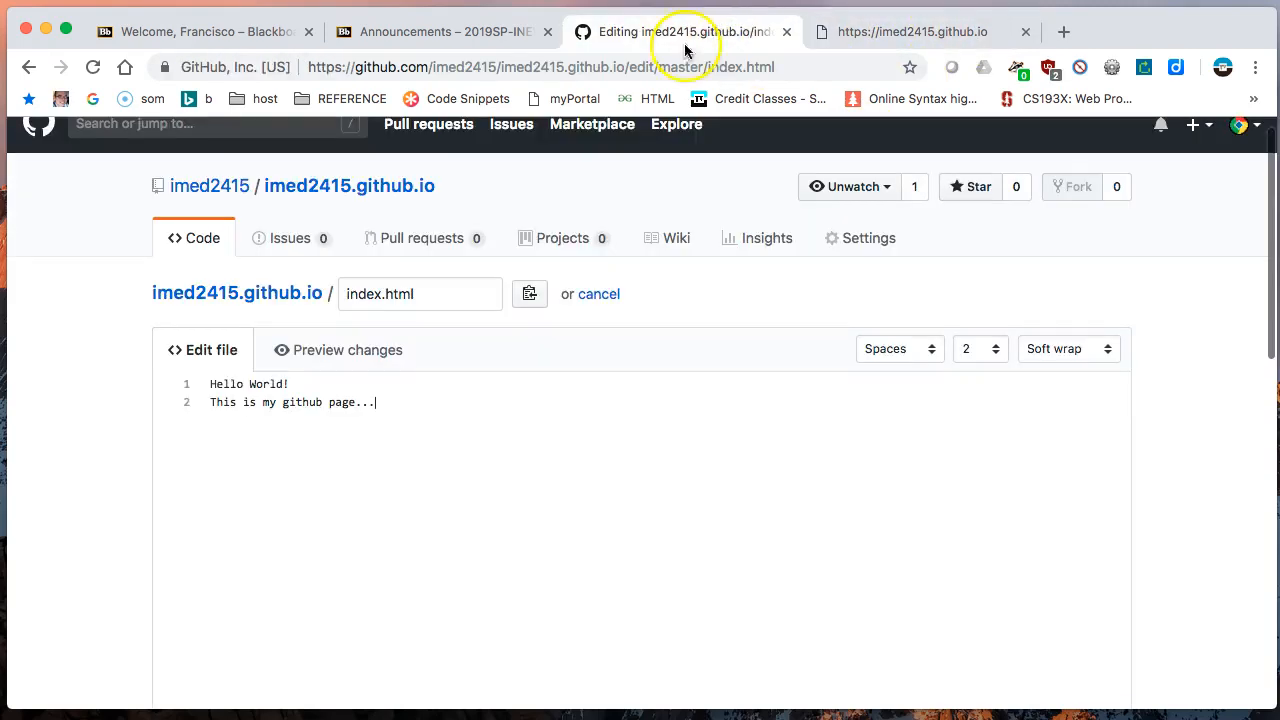
{"action": "left_click", "coordinate": [222, 38]}
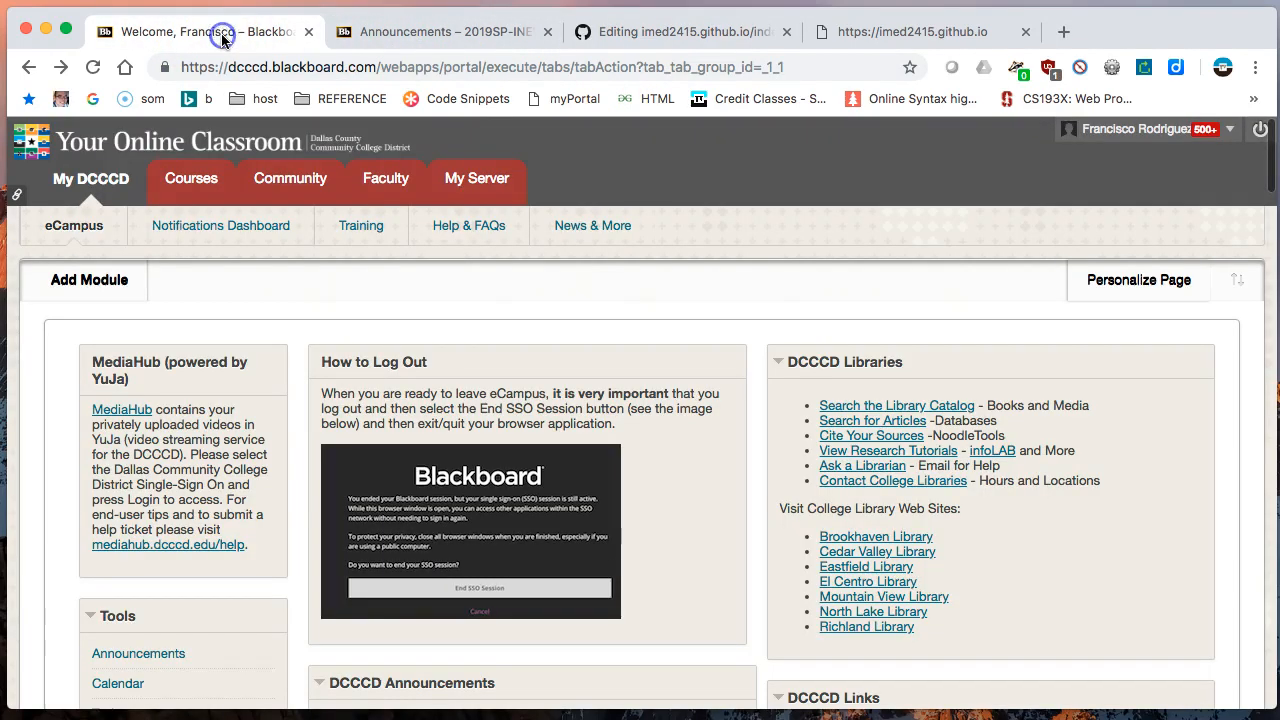
{"action": "left_click", "coordinate": [406, 31]}
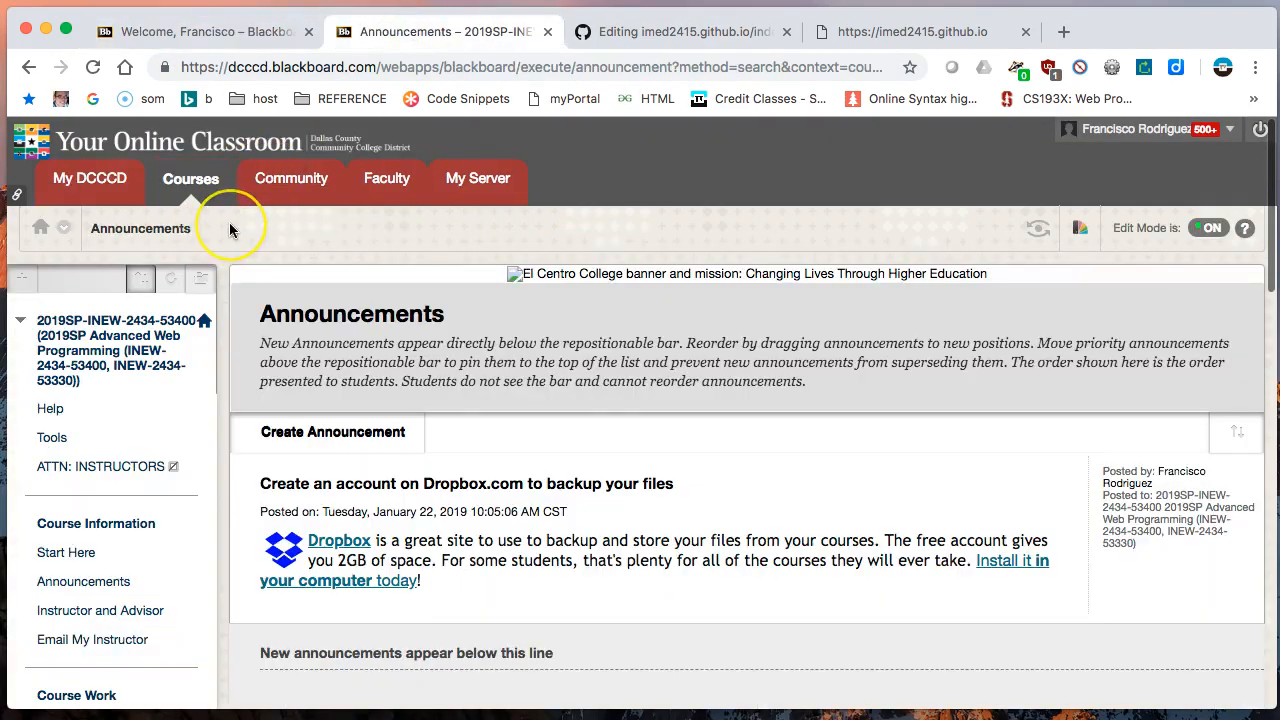
{"action": "scroll", "coordinate": [229, 229], "scroll_direction": "down", "scroll_amount": 5}
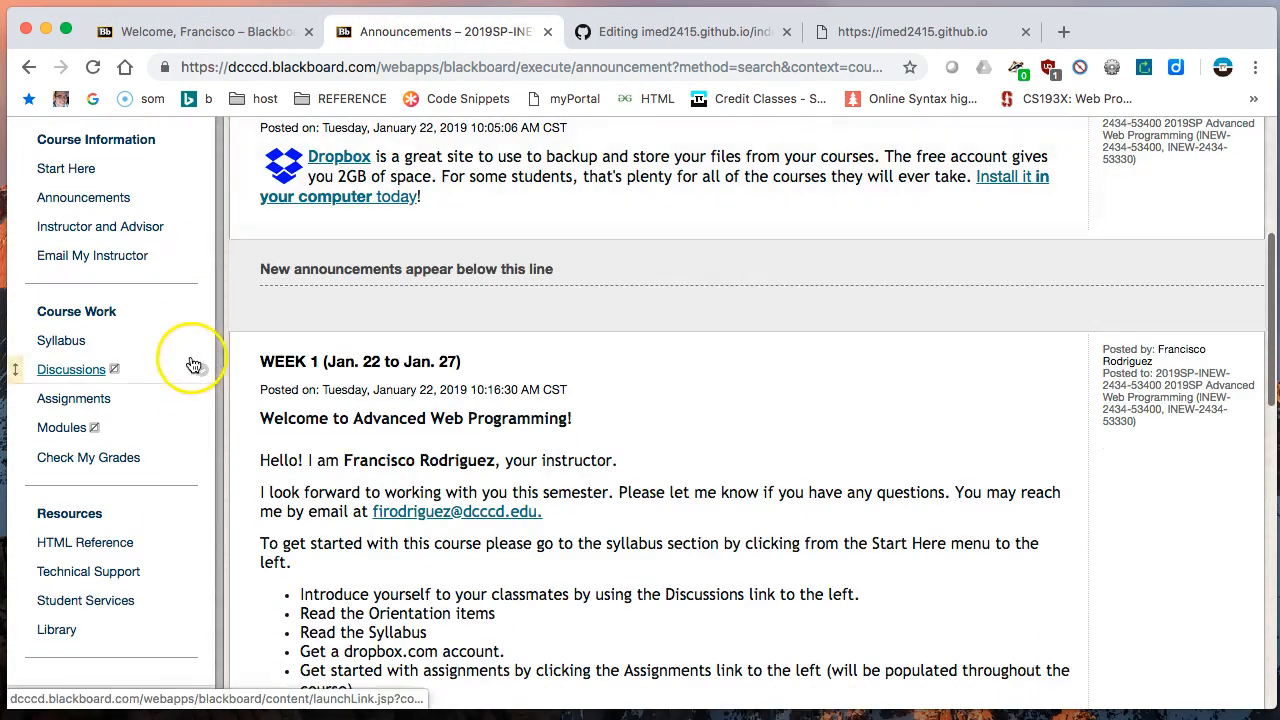
{"action": "scroll", "coordinate": [192, 365], "scroll_direction": "down", "scroll_amount": 1}
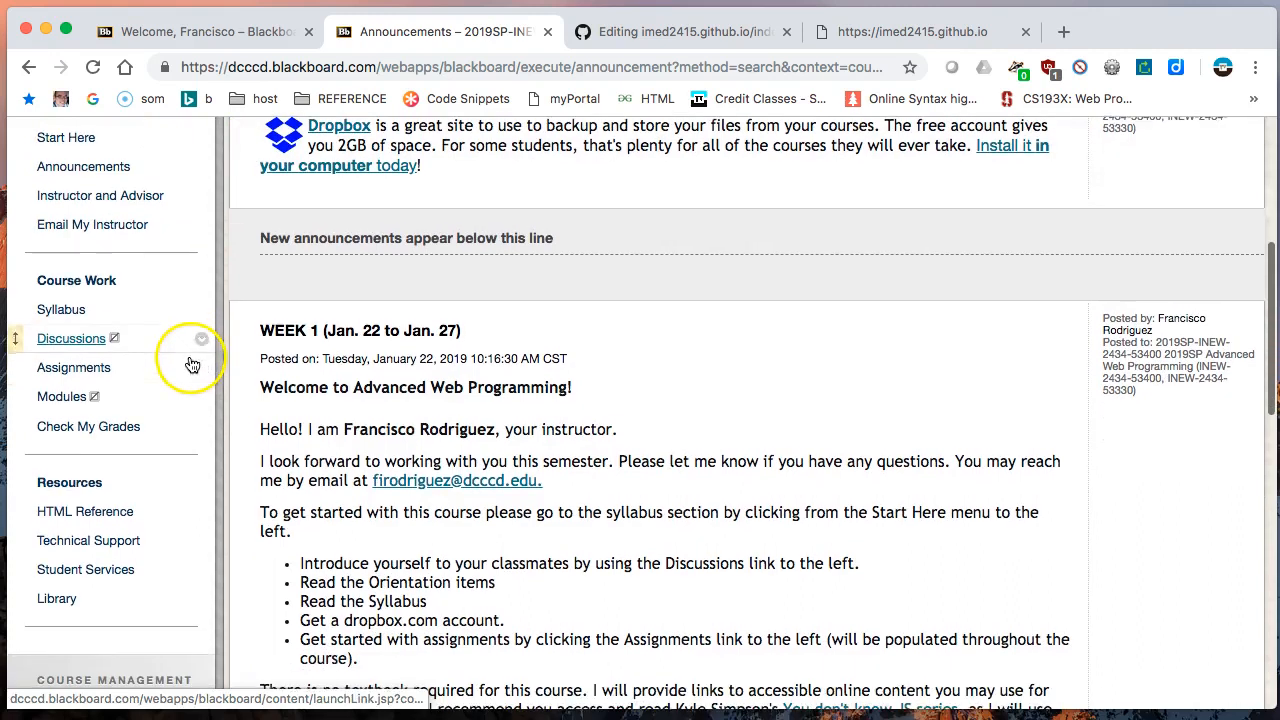
{"action": "left_click", "coordinate": [60, 516]}
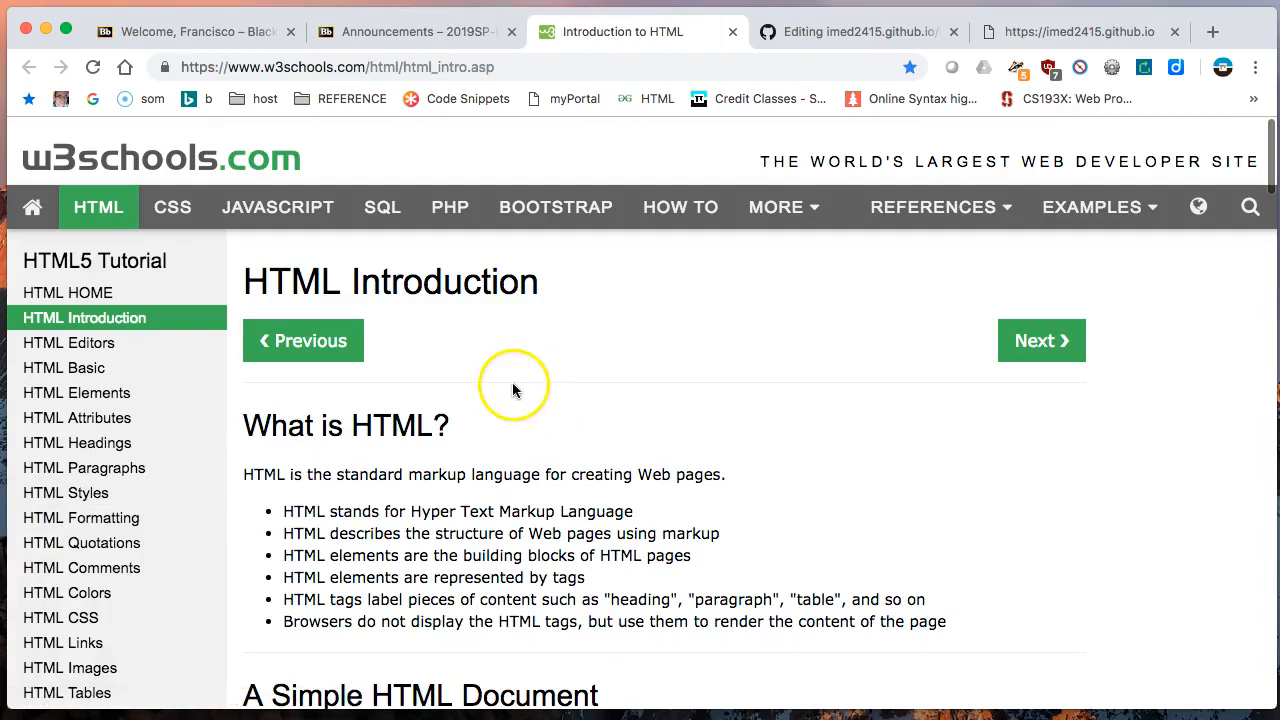
- Find the "A Simple HTML Document" example on the w3schools HTML Introduction page and copy its entire code
{"action": "scroll", "coordinate": [376, 428], "scroll_direction": "down", "scroll_amount": 15}
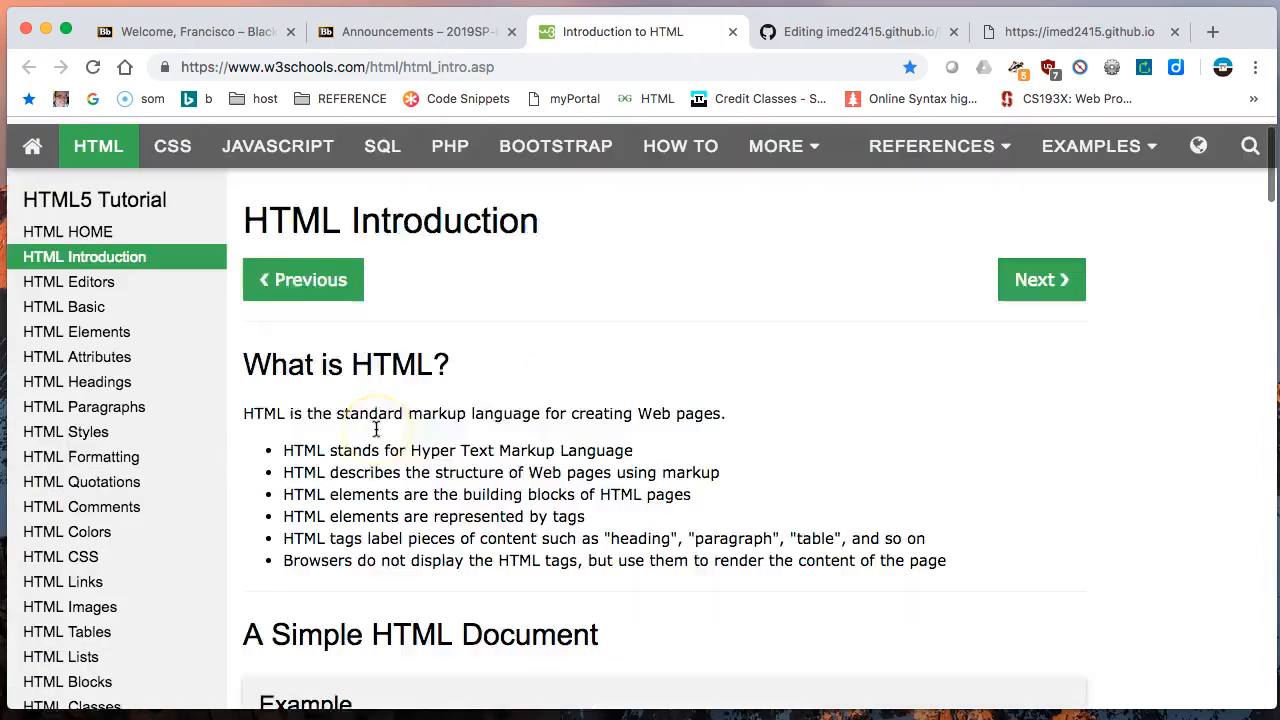
{"action": "scroll", "coordinate": [376, 428], "scroll_direction": "down", "scroll_amount": 20}
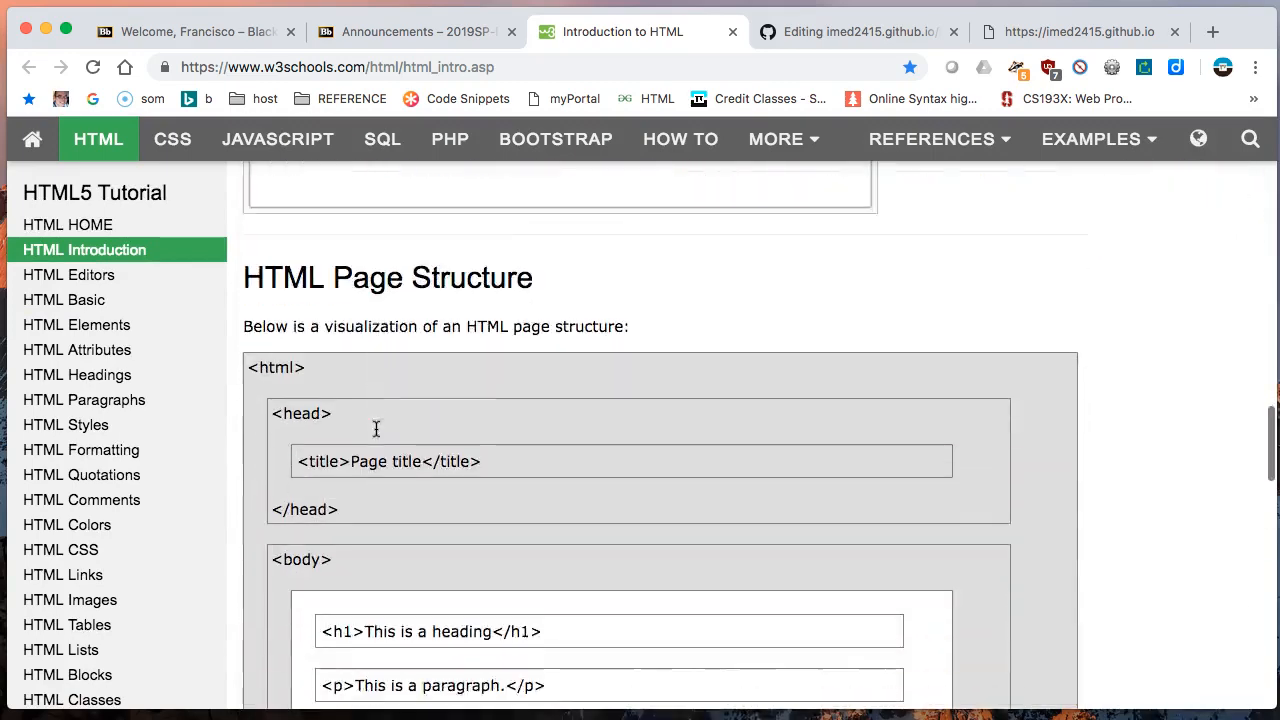
{"action": "scroll", "coordinate": [376, 428], "scroll_direction": "down", "scroll_amount": 3}
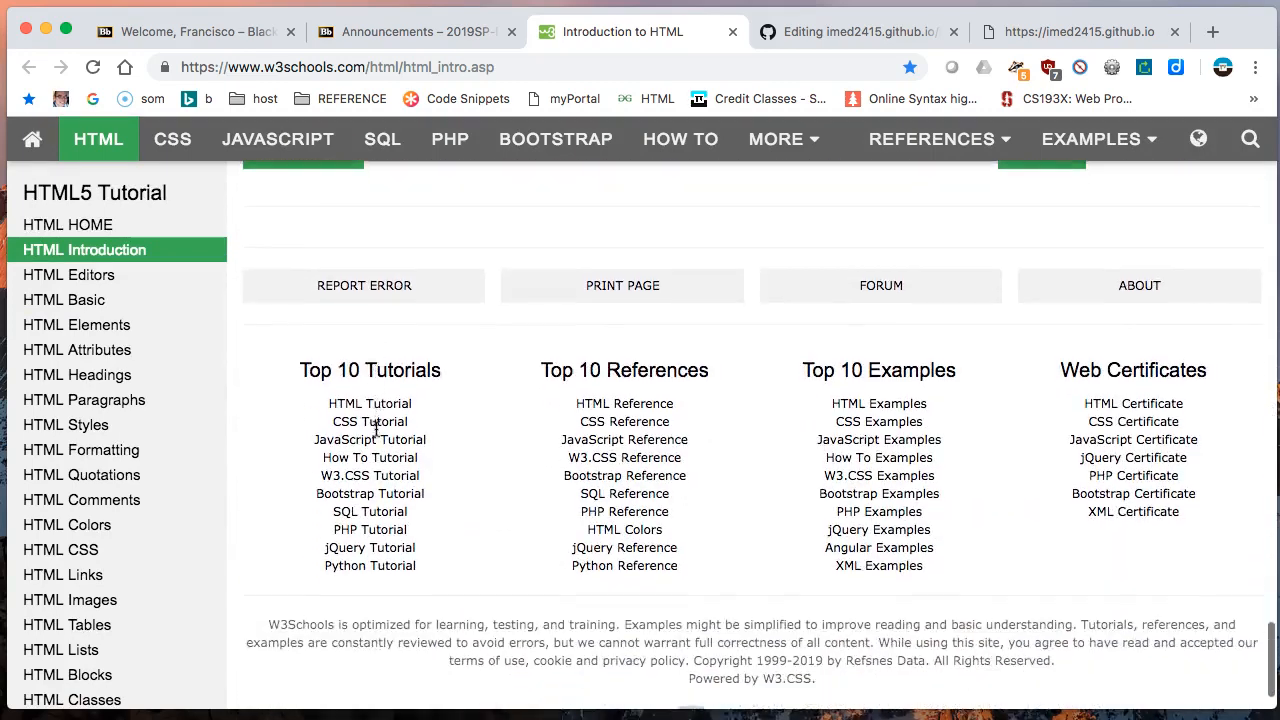
{"action": "scroll", "coordinate": [376, 428], "scroll_direction": "up", "scroll_amount": 15}
{"action": "scroll", "coordinate": [376, 428], "scroll_direction": "up", "scroll_amount": 20}
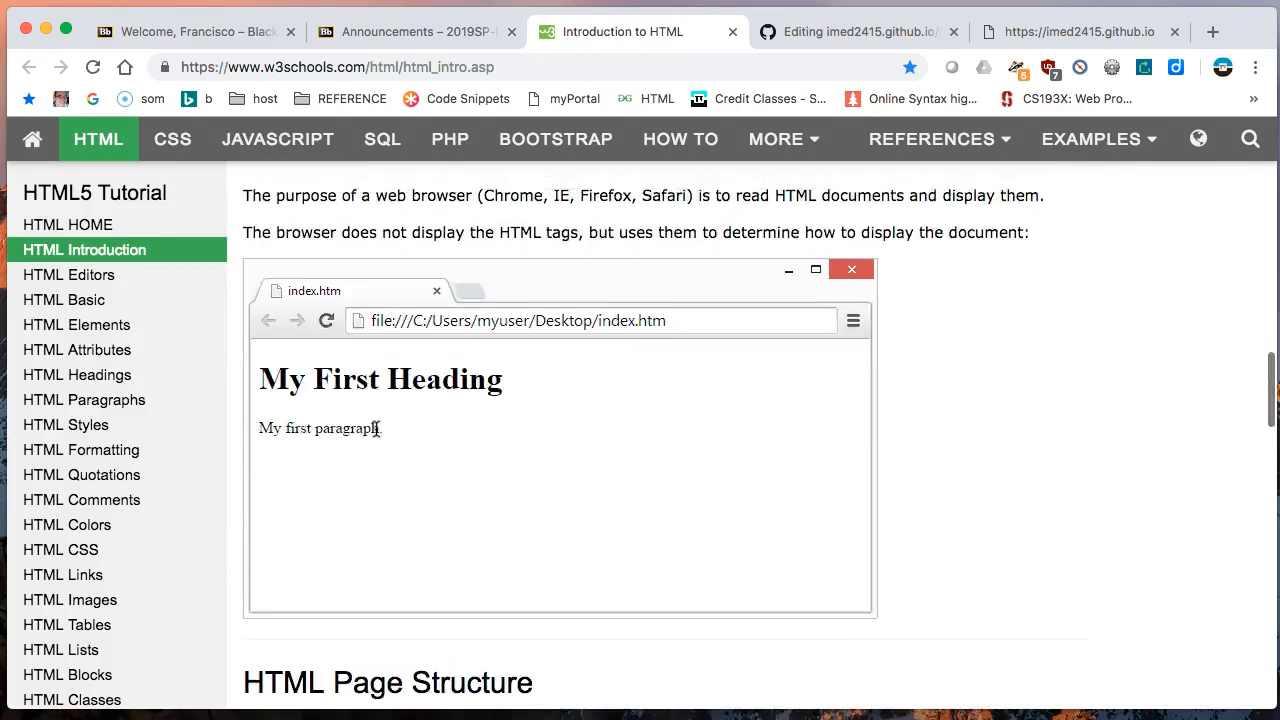
{"action": "scroll", "coordinate": [376, 428], "scroll_direction": "up", "scroll_amount": 1}
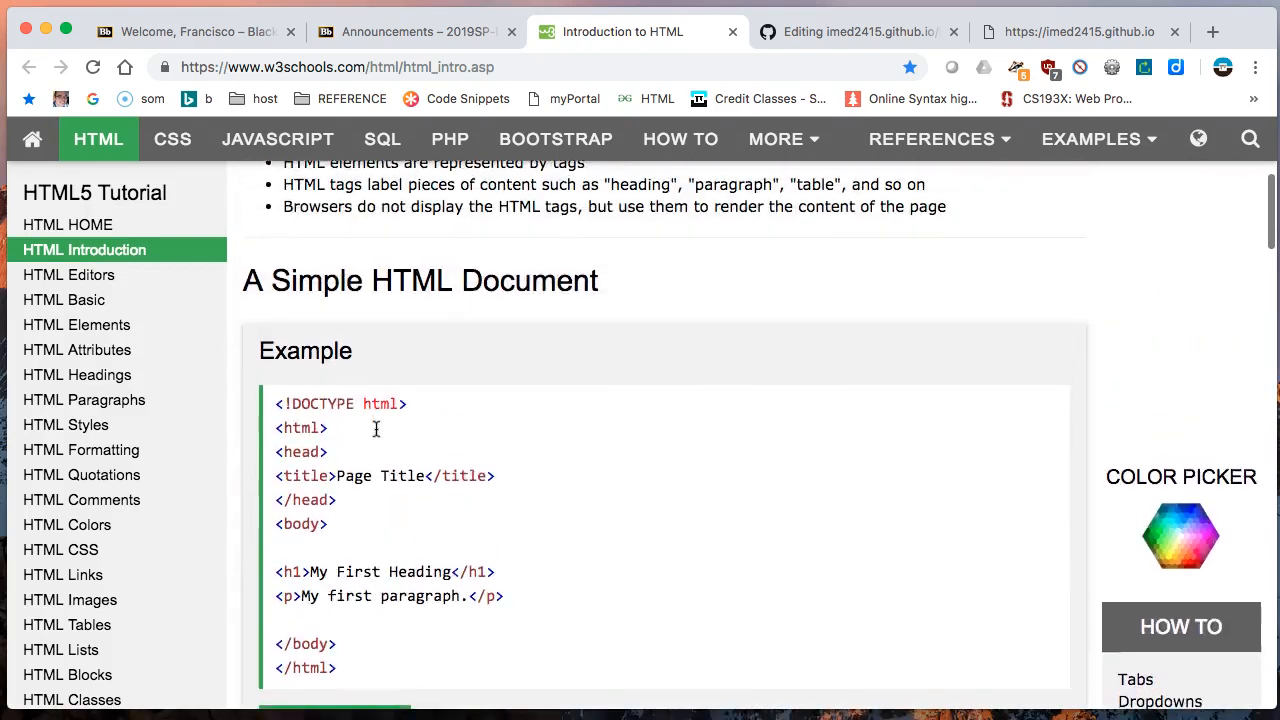
{"action": "scroll", "coordinate": [376, 428], "scroll_direction": "down", "scroll_amount": 3}
{"action": "scroll", "coordinate": [482, 358], "scroll_direction": "up", "scroll_amount": 2}
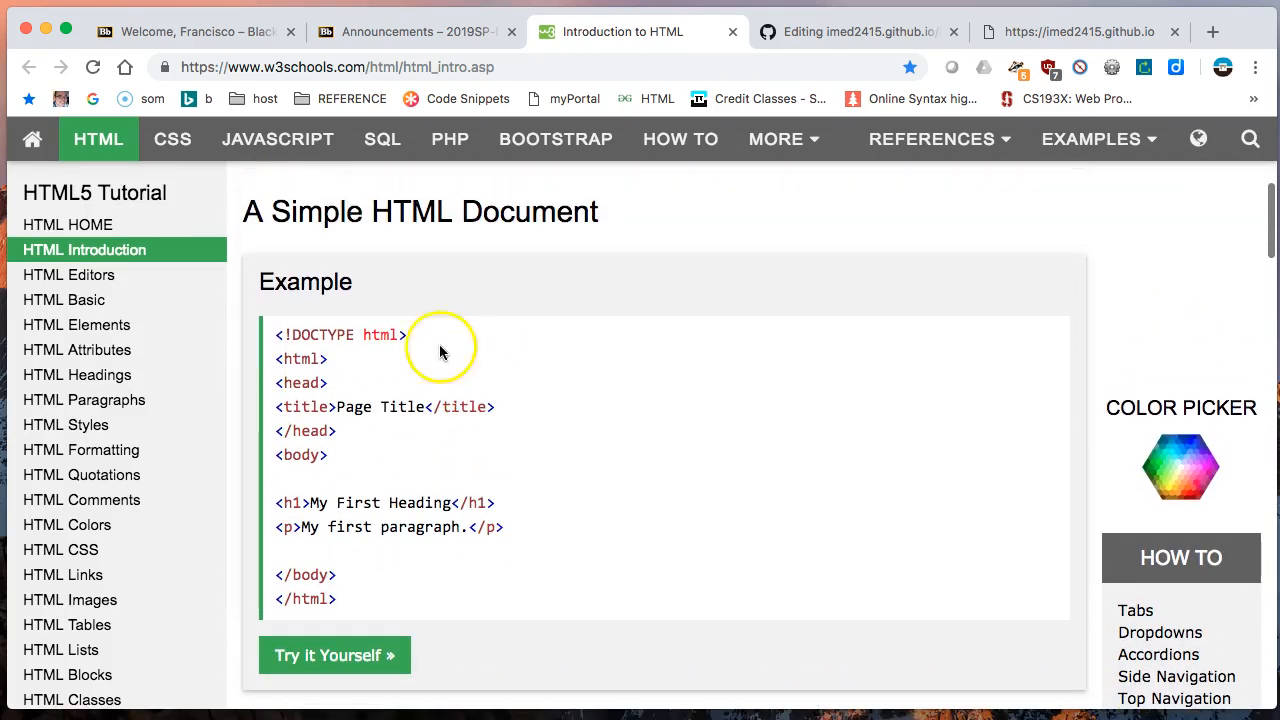
{"action": "left_click_drag", "start_coordinate": [276, 335], "coordinate": [461, 628]}
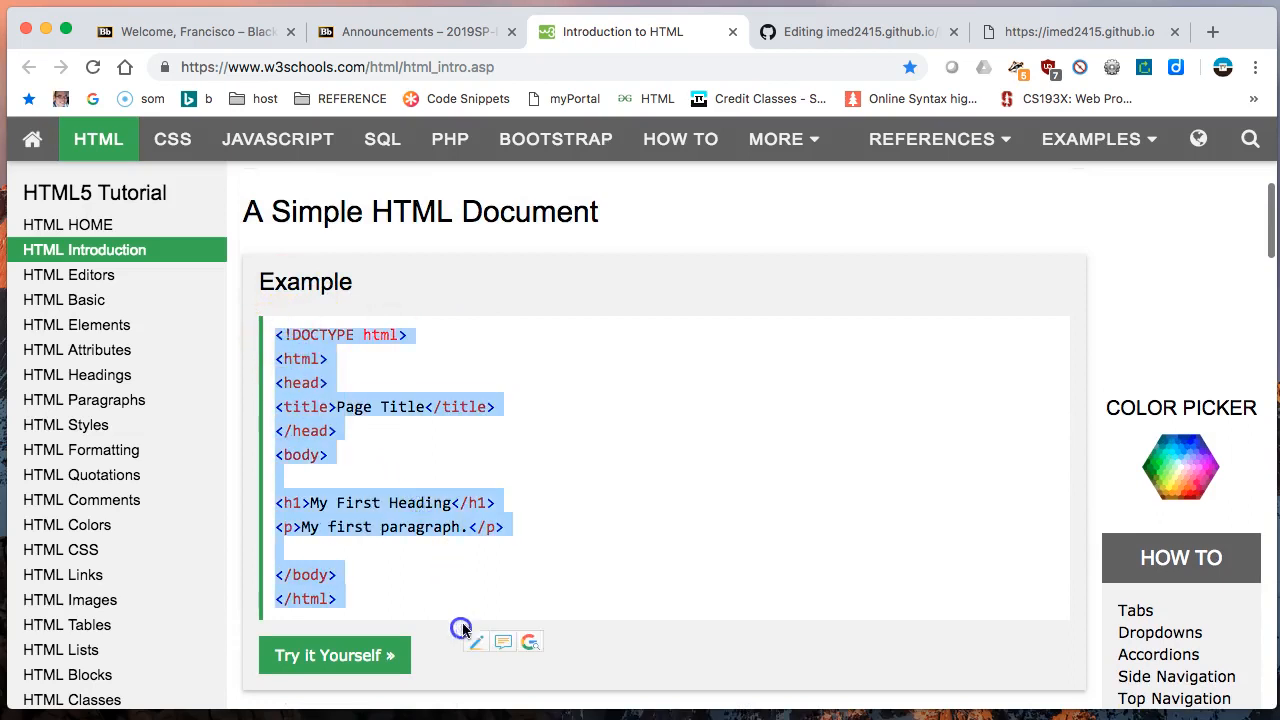
{"action": "right_click", "coordinate": [323, 340]}
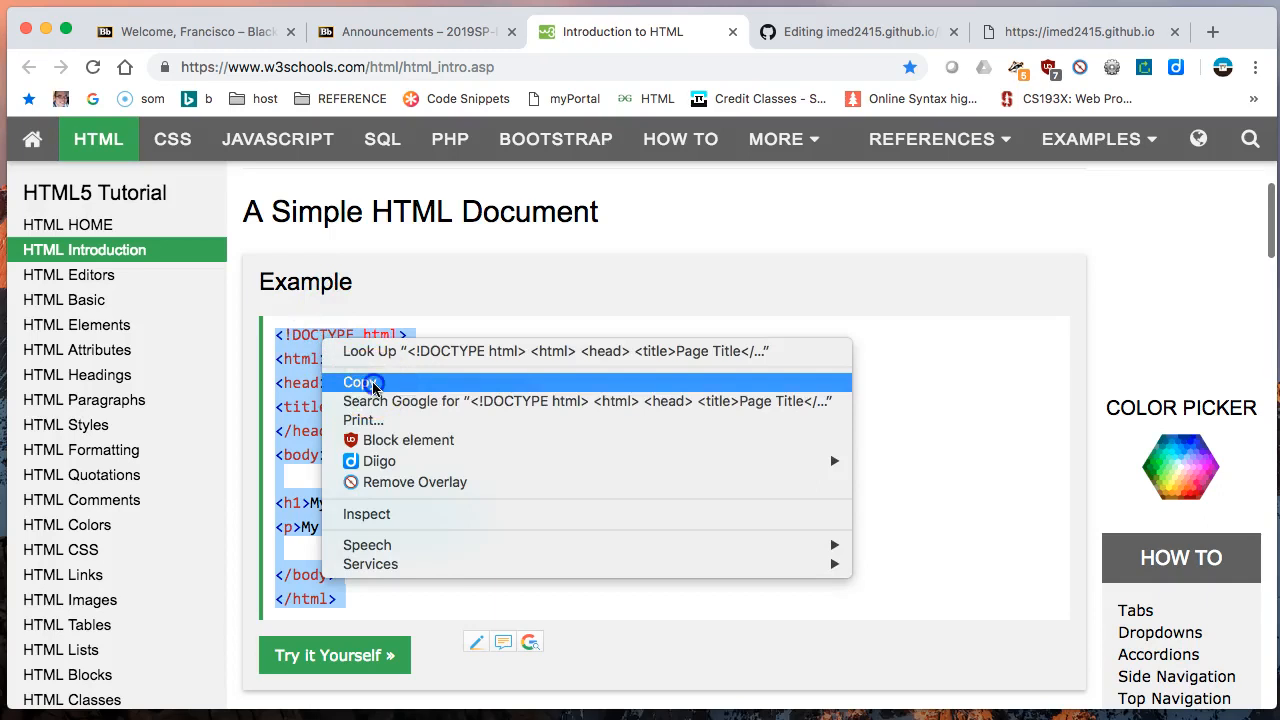
{"action": "left_click", "coordinate": [352, 380]}
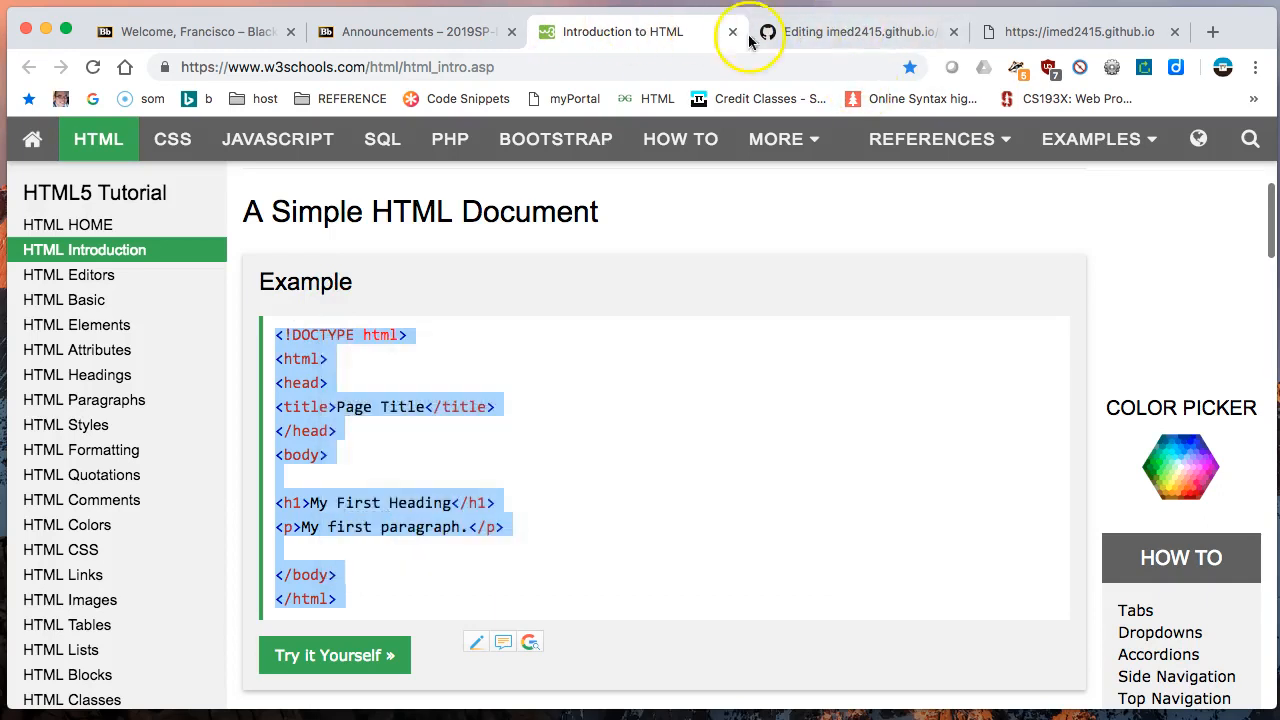
- Return to the GitHub editor and replace all of index.html's text with the copied HTML example
{"action": "left_click", "coordinate": [829, 34]}
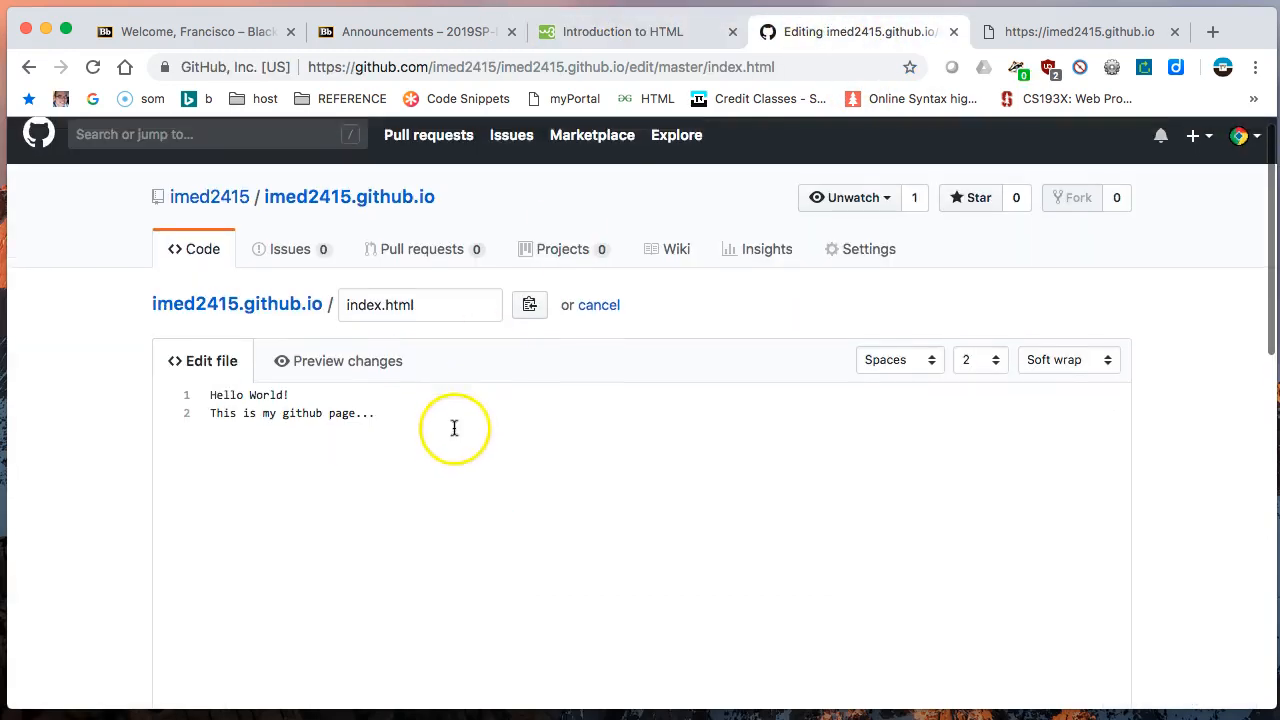
{"action": "scroll", "coordinate": [454, 426], "scroll_direction": "up", "scroll_amount": 1}
{"action": "left_click", "coordinate": [364, 423]}
{"action": "left_click_drag", "start_coordinate": [379, 435], "coordinate": [46, 329]}
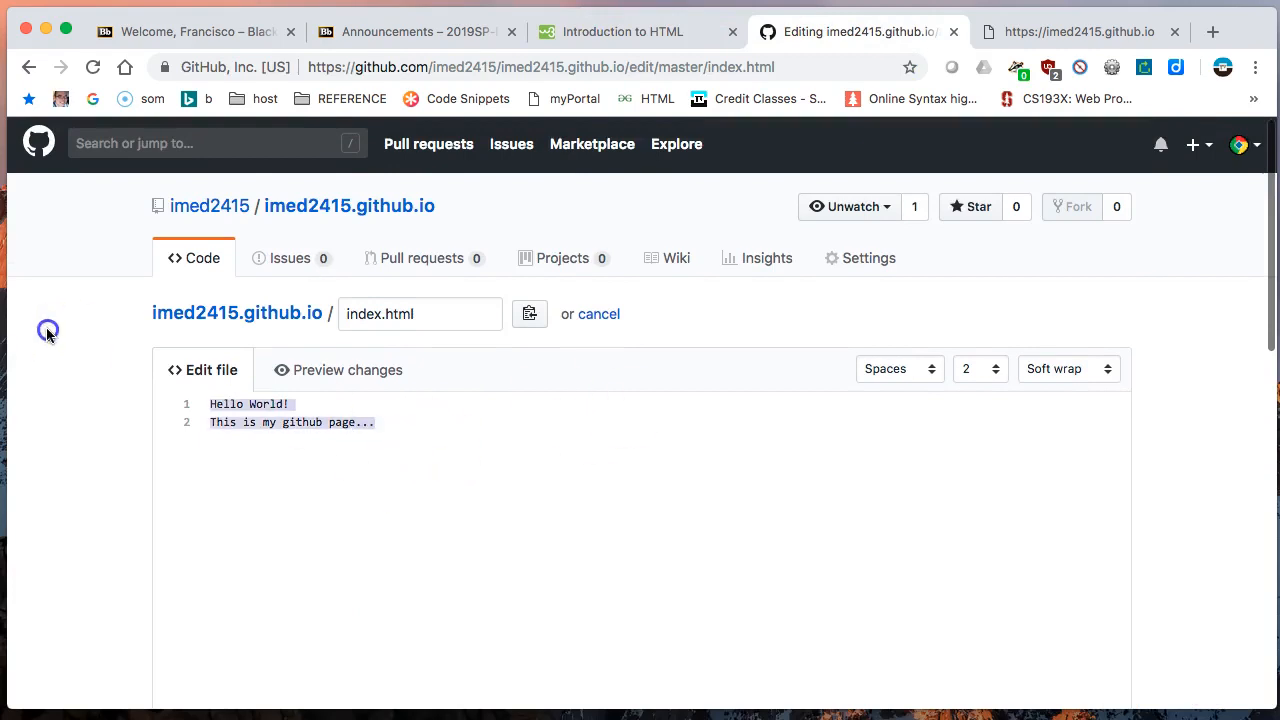
{"action": "right_click", "coordinate": [235, 407]}
{"action": "left_click", "coordinate": [308, 548]}
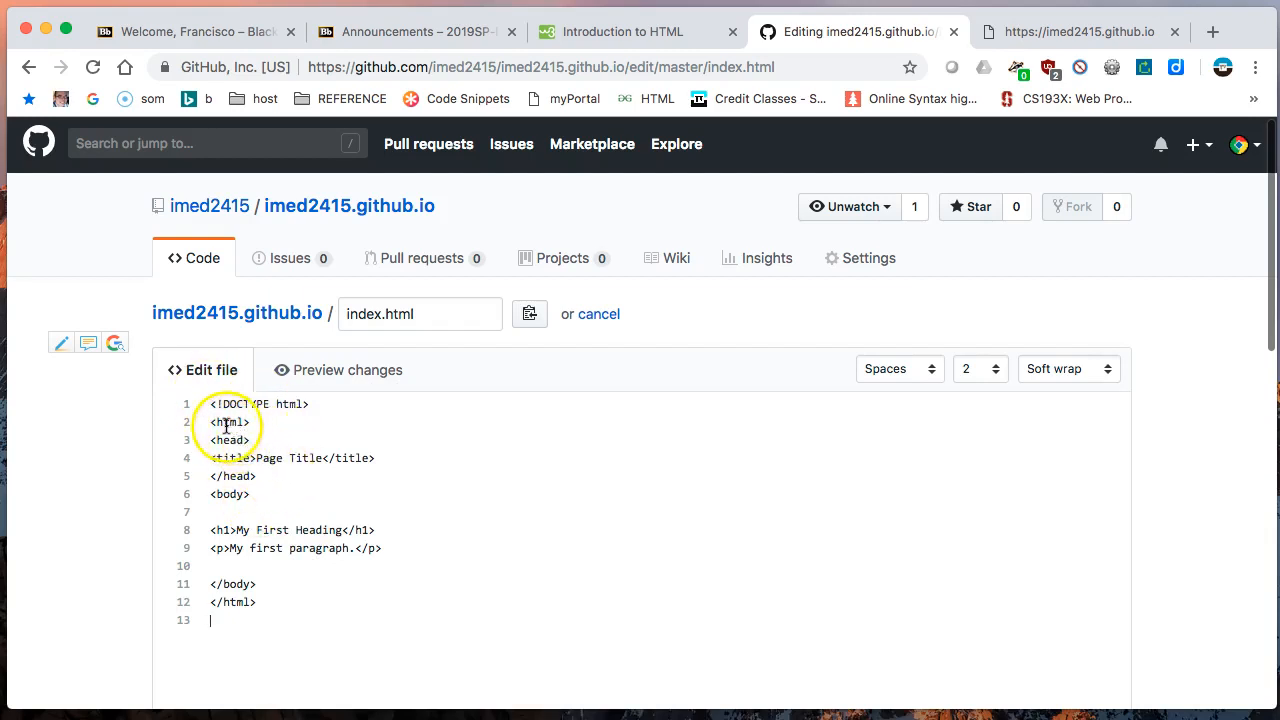
- Change the text inside the title element of index.html to "My El Centro Page"
{"action": "left_click_drag", "start_coordinate": [256, 458], "coordinate": [323, 458]}
{"action": "type", "text": "My El Centro"}
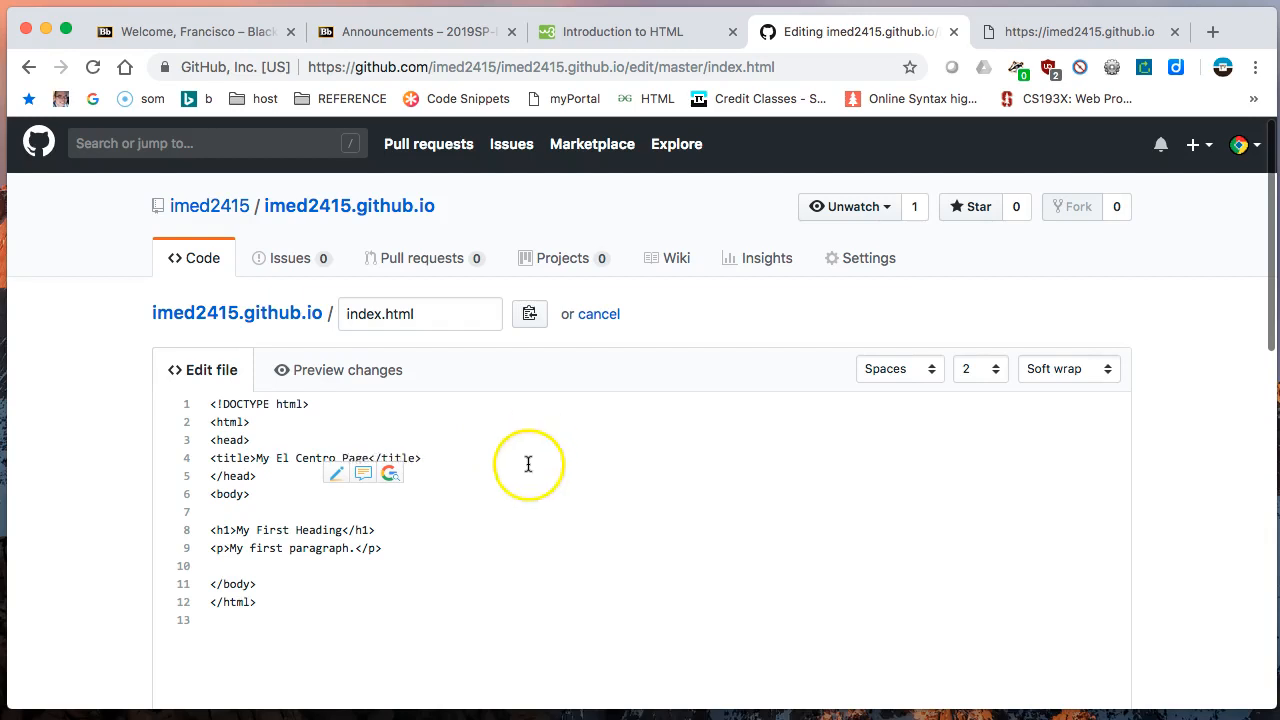
- Replace the h1 heading text in index.html with "My Web Class for Spring 20XX"
{"action": "scroll", "coordinate": [247, 541], "scroll_direction": "down", "scroll_amount": 1}
{"action": "left_click", "coordinate": [236, 530]}
{"action": "left_click_drag", "start_coordinate": [236, 530], "coordinate": [344, 530]}
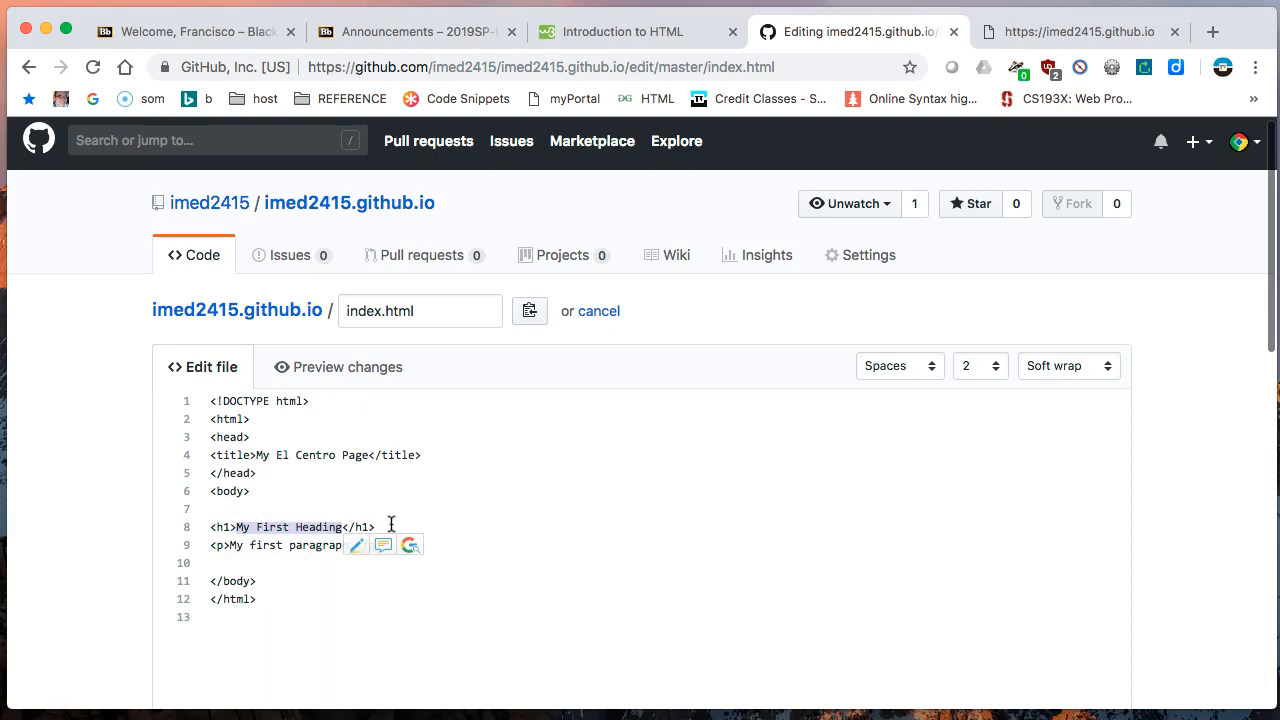
{"action": "type", "text": "My"}
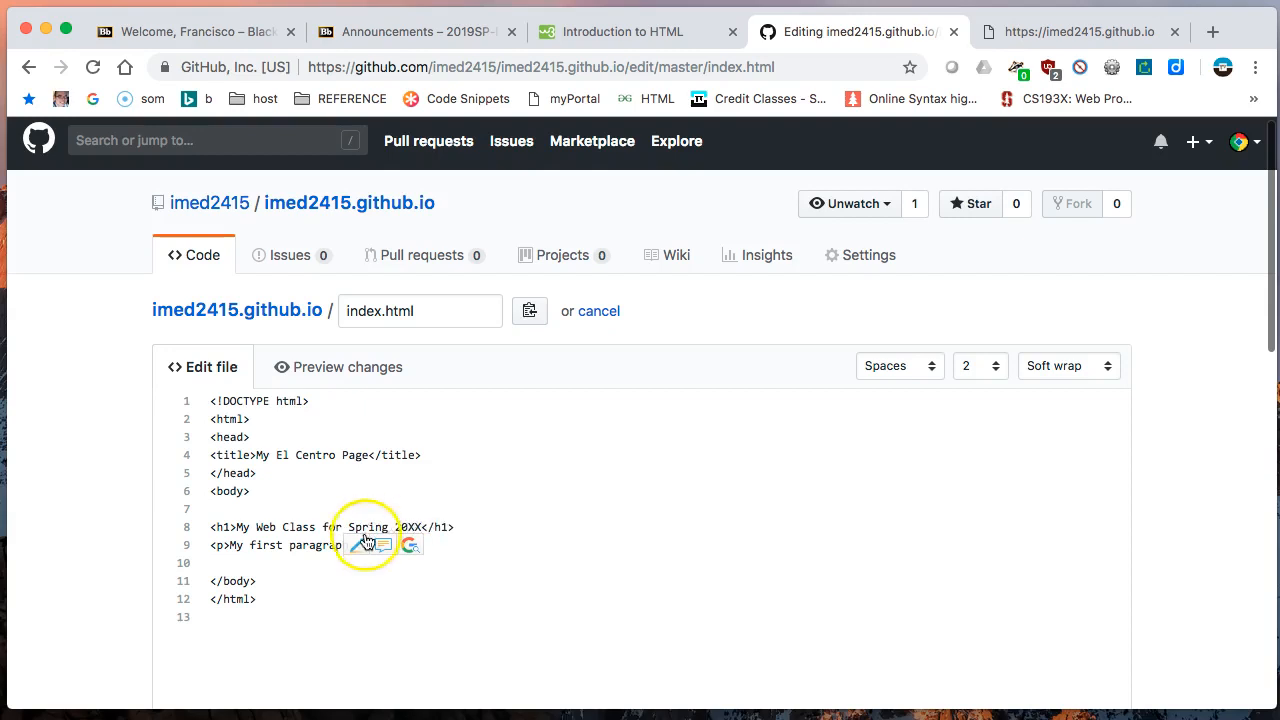
- Replace the text inside the p element of index.html with "More to follow..."
{"action": "left_click", "coordinate": [229, 549]}
{"action": "left_click", "coordinate": [357, 547], "text": "shift"}
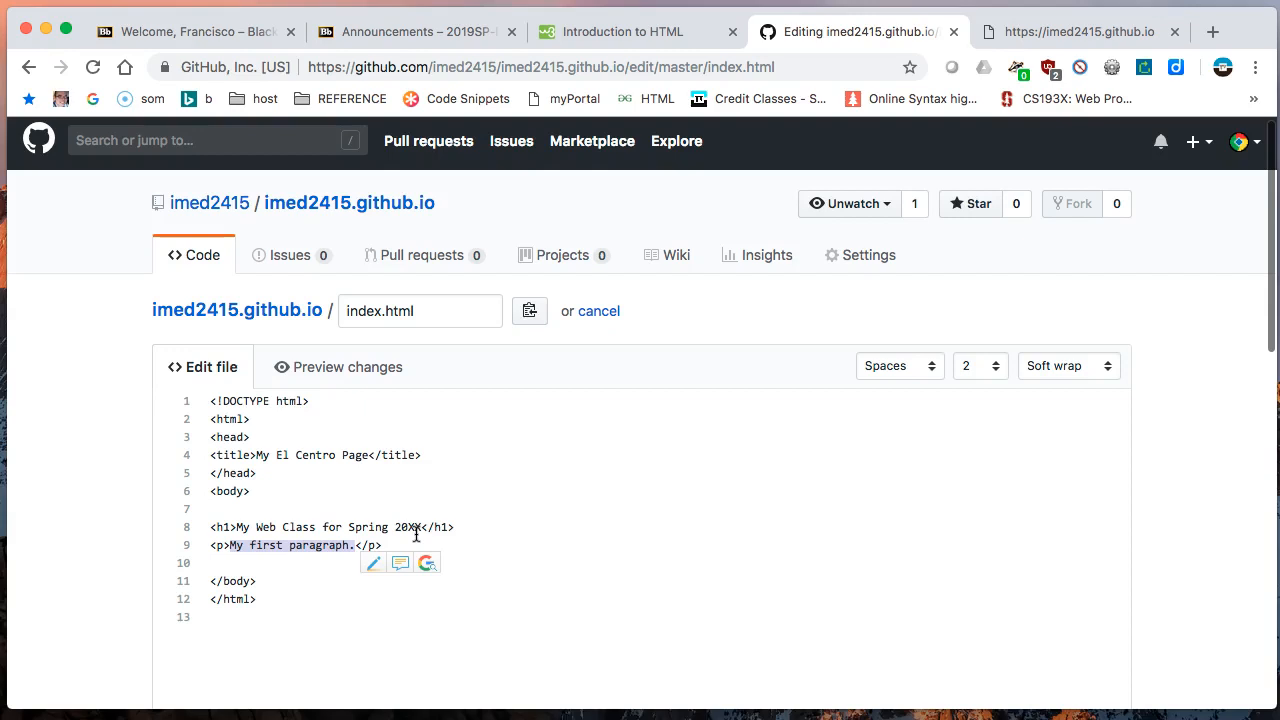
{"action": "type", "text": "More to follow.."}
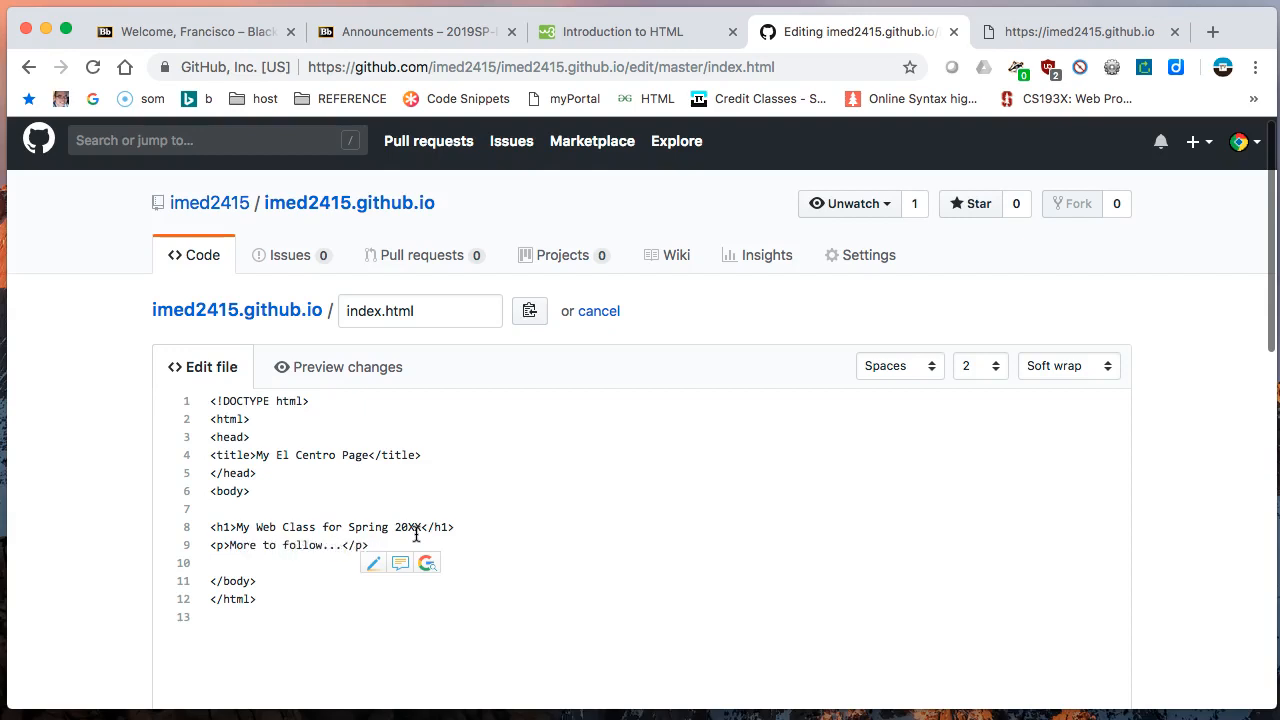
- Remove the empty last line after the closing html tag in index.html
{"action": "scroll", "coordinate": [314, 494], "scroll_direction": "down", "scroll_amount": 5}
{"action": "left_click", "coordinate": [266, 425]}
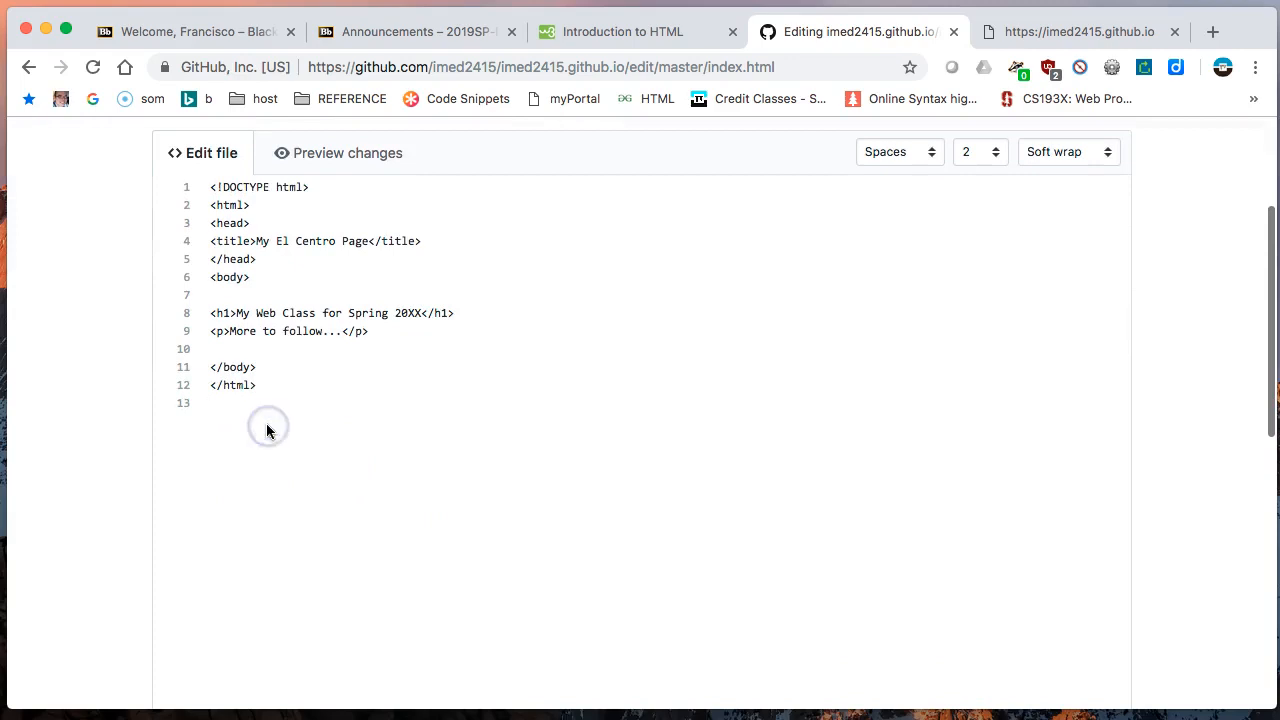
{"action": "key", "text": "BackSpace"}
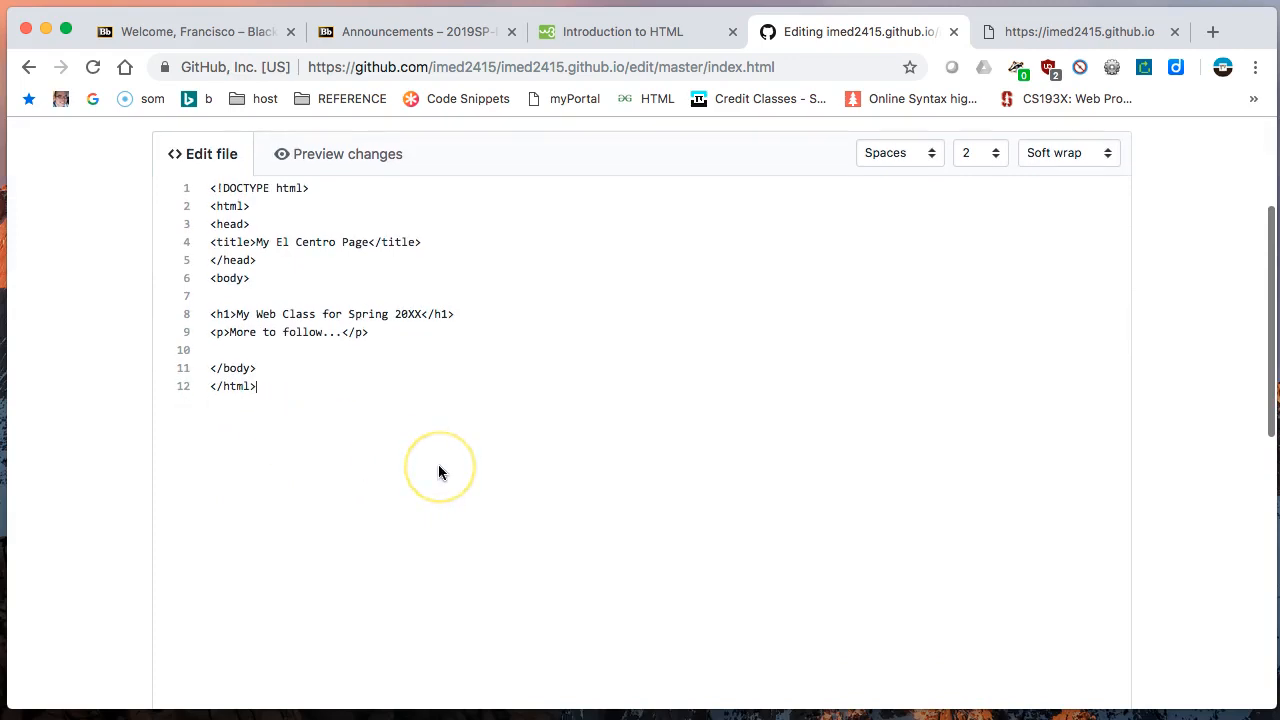
- Review the edited code and commit the index.html changes directly to the master branch with the default message
{"action": "scroll", "coordinate": [438, 472], "scroll_direction": "up", "scroll_amount": 3}
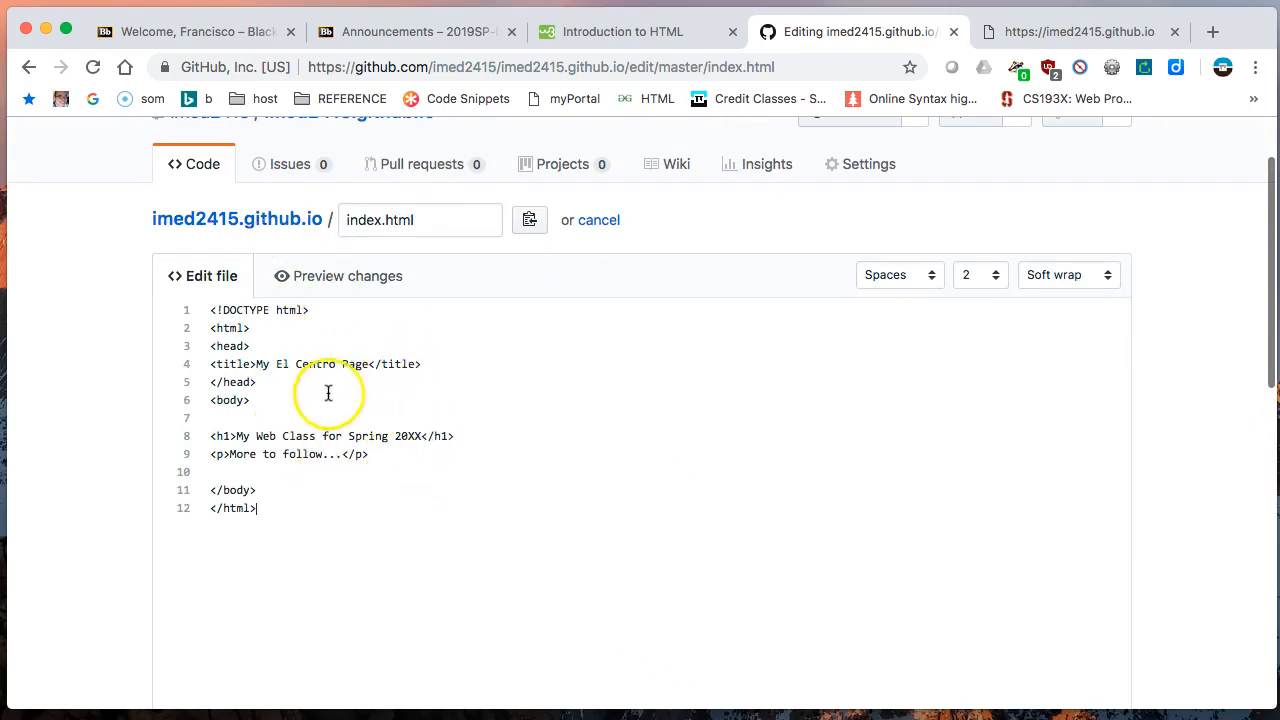
{"action": "scroll", "coordinate": [386, 448], "scroll_direction": "up", "scroll_amount": 1}
{"action": "scroll", "coordinate": [386, 446], "scroll_direction": "down", "scroll_amount": 2}
{"action": "scroll", "coordinate": [386, 446], "scroll_direction": "down", "scroll_amount": 10}
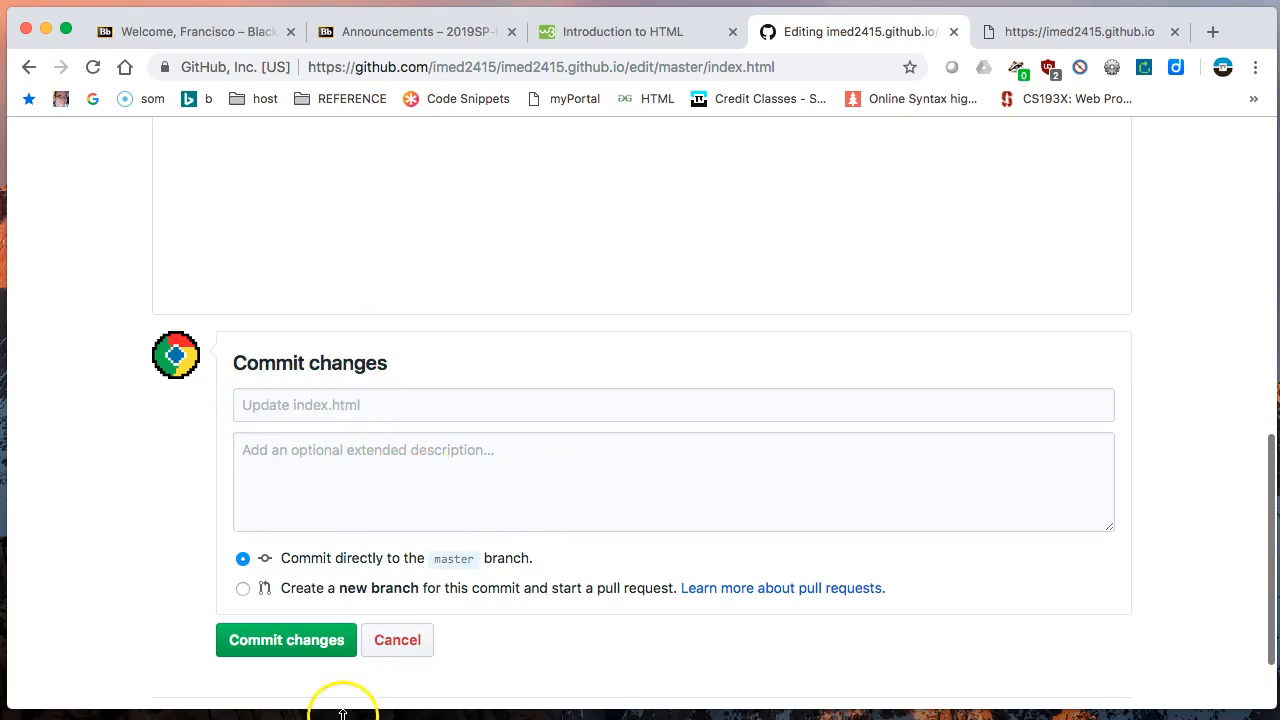
{"action": "left_click", "coordinate": [285, 647]}
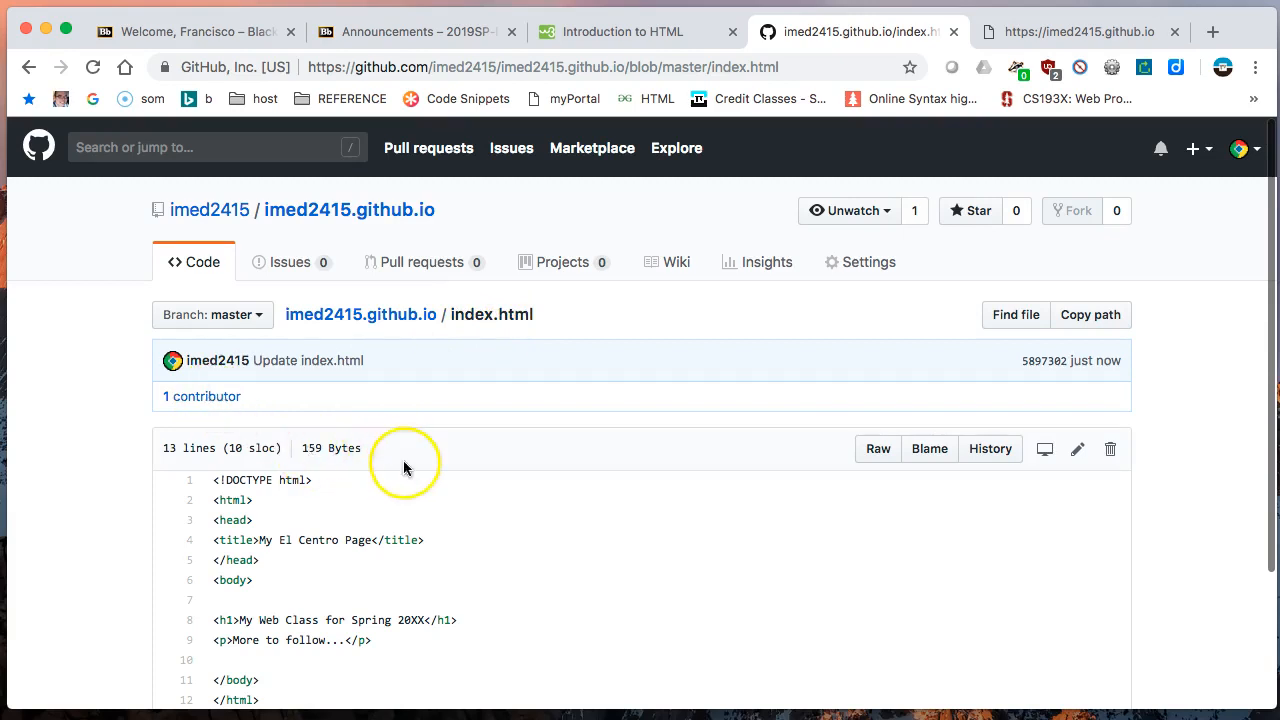
- Look over the committed index.html, then switch to the published imed2415.github.io page and reload it
{"action": "scroll", "coordinate": [405, 465], "scroll_direction": "down", "scroll_amount": 3}
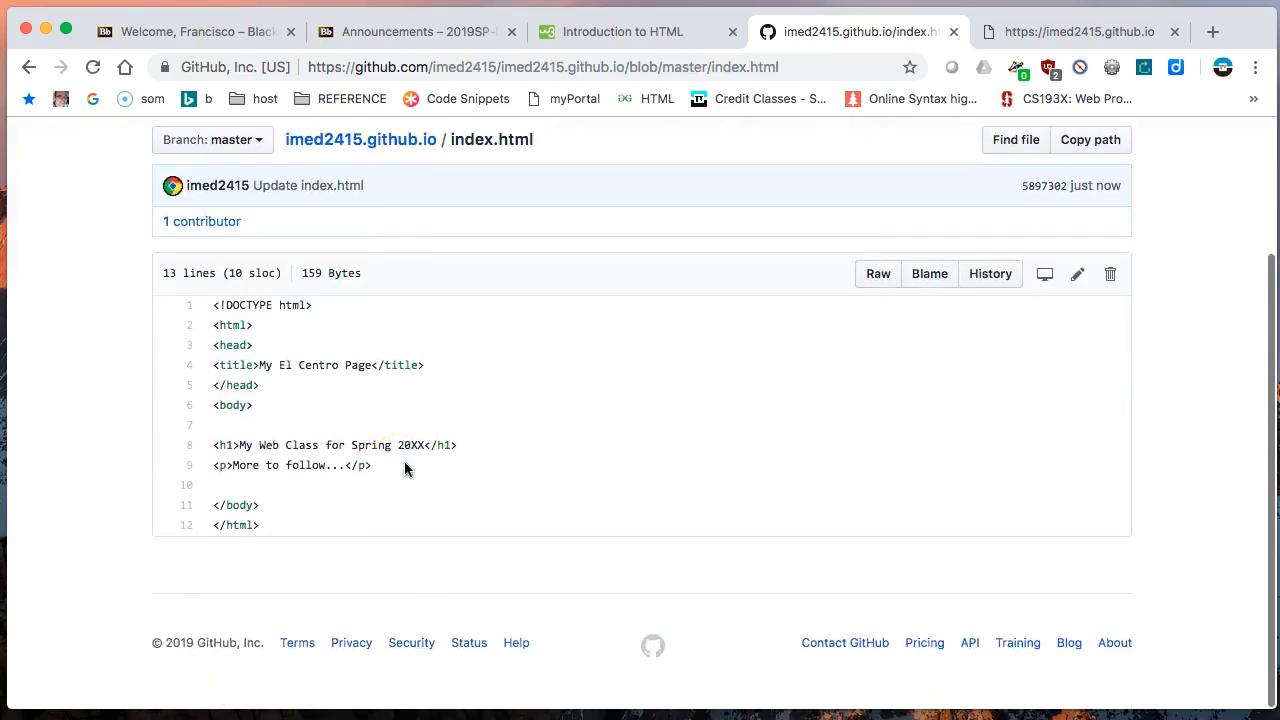
{"action": "scroll", "coordinate": [405, 467], "scroll_direction": "up", "scroll_amount": 3}
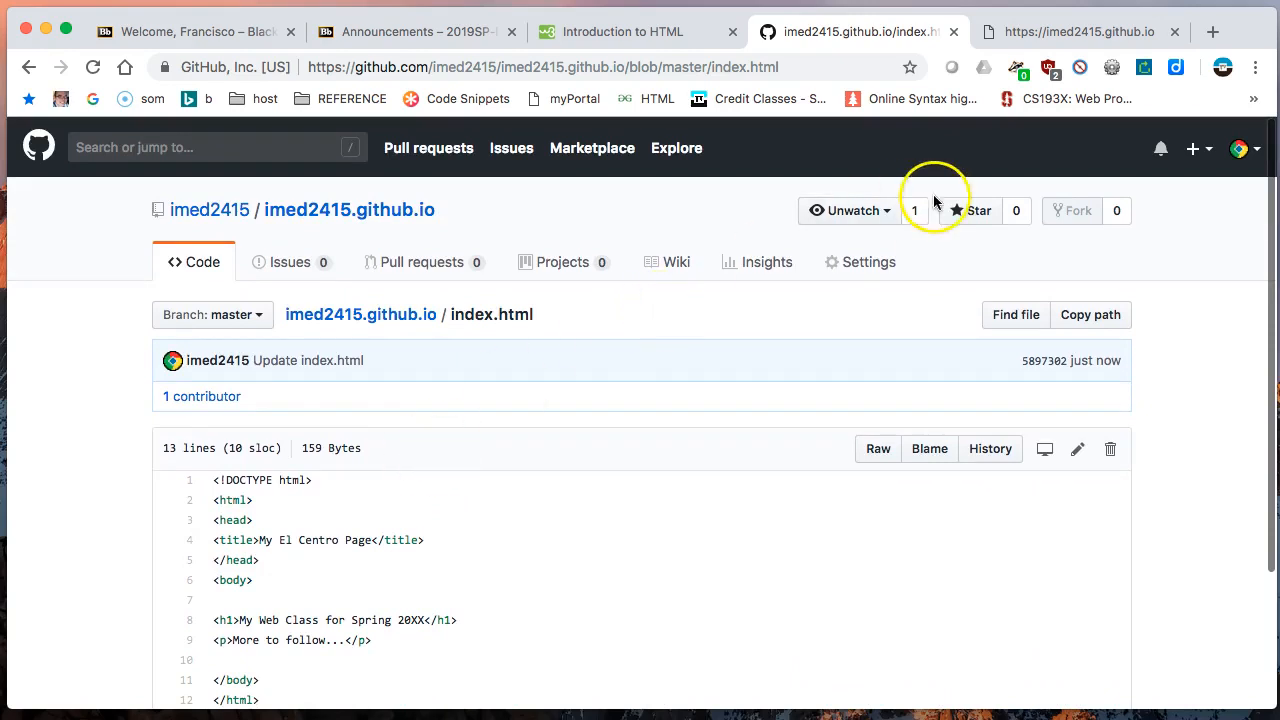
{"action": "left_click", "coordinate": [1058, 34]}
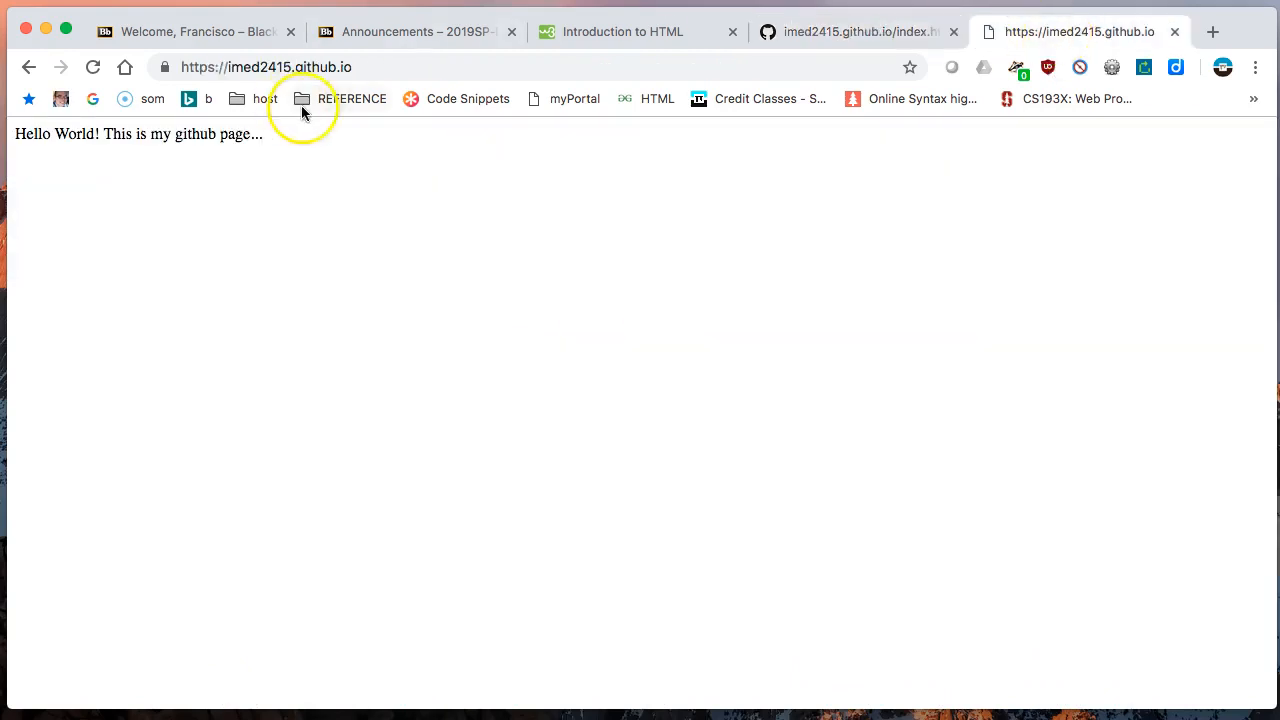
{"action": "left_click", "coordinate": [93, 70]}
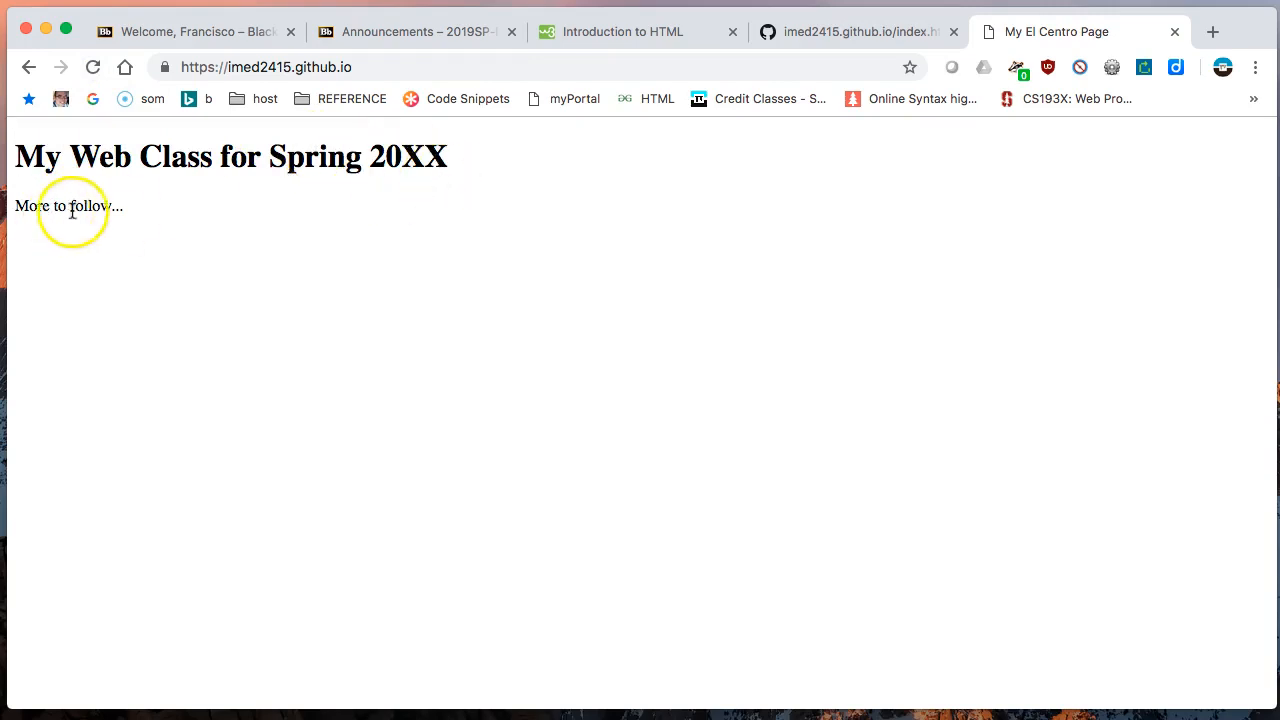
- View the page source of the published imed2415.github.io page, then close the source view
{"action": "right_click", "coordinate": [463, 225]}
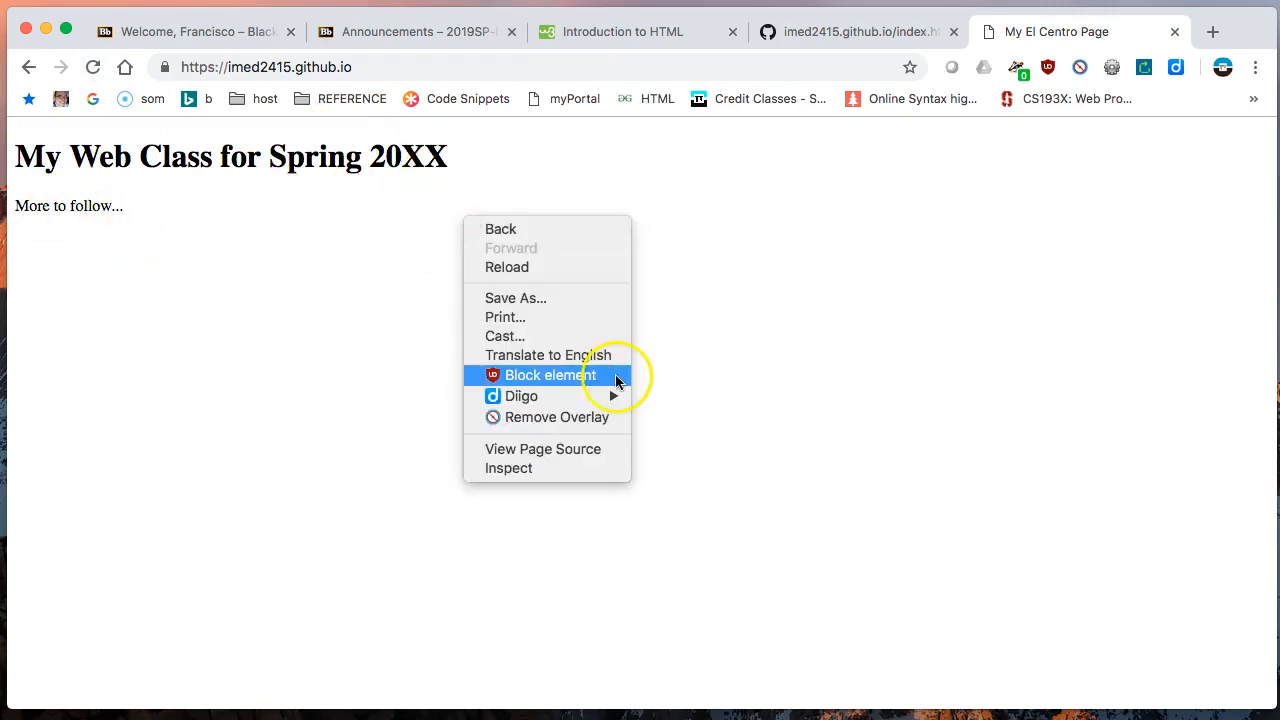
{"action": "left_click", "coordinate": [569, 449]}
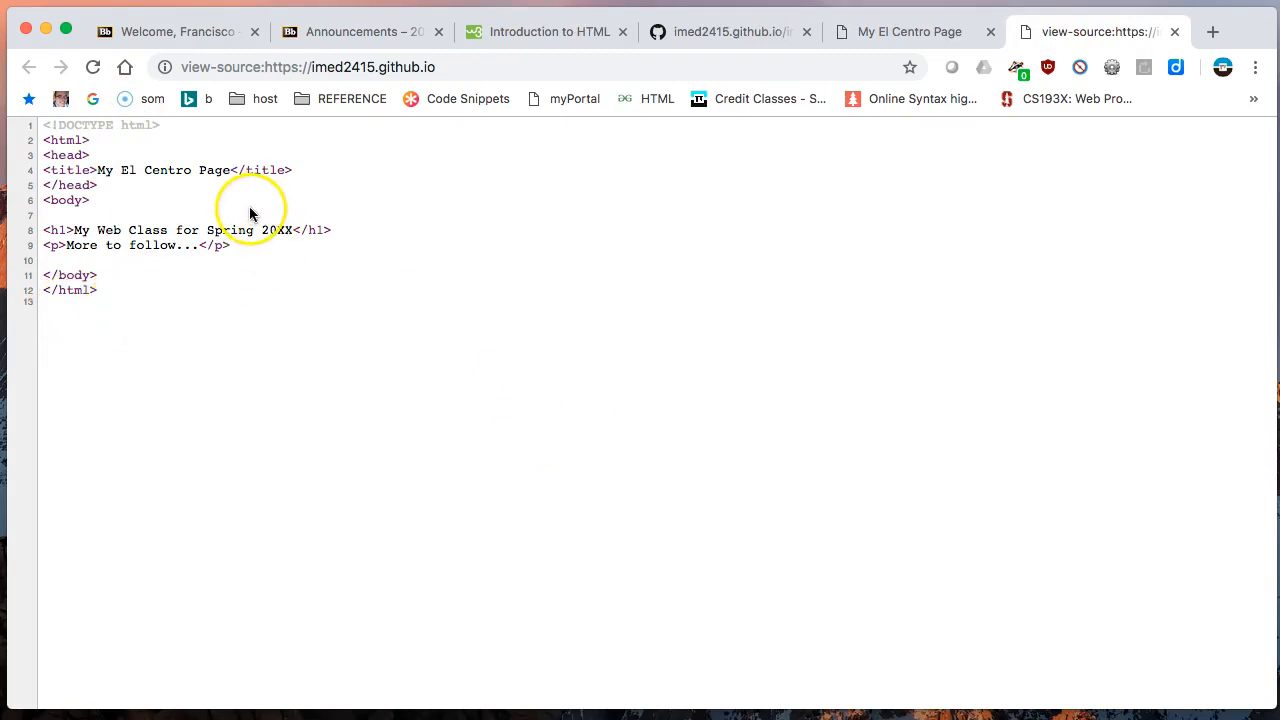
{"action": "key", "text": "super+w"}
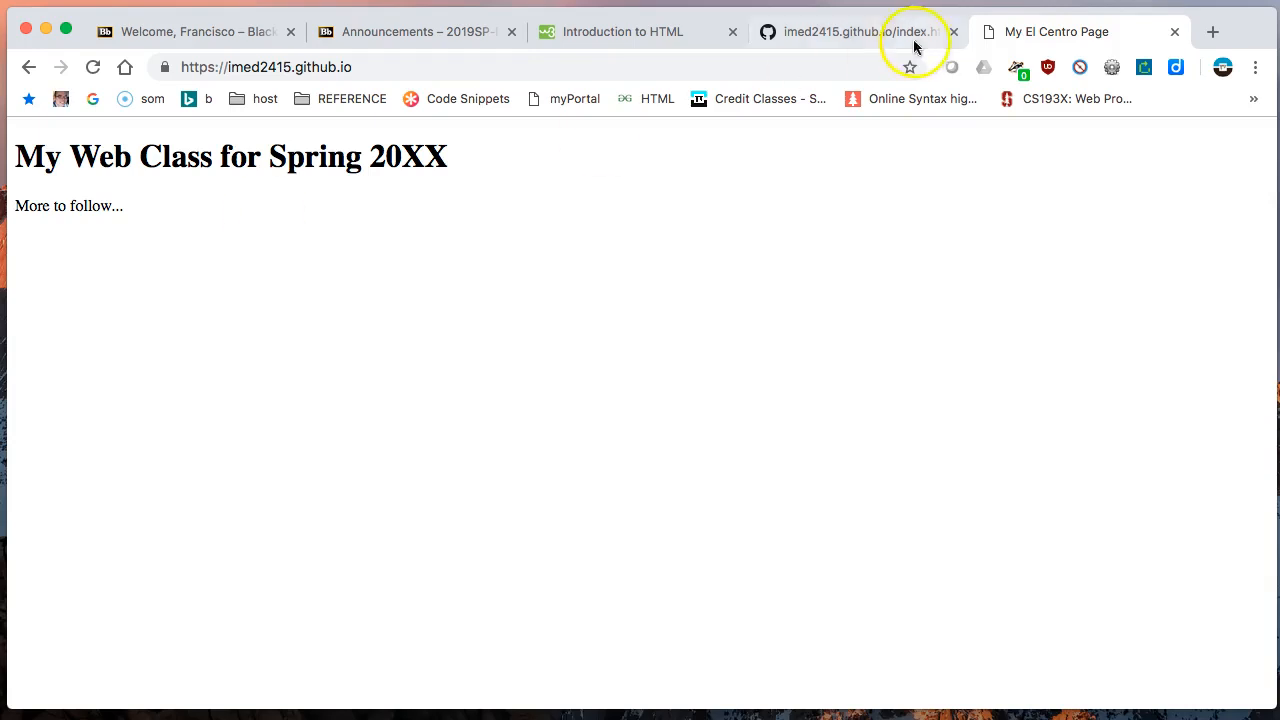
- Close the published page and open the main page of the imed2415.github.io repository to review its files and README
{"action": "key", "text": "super+w"}
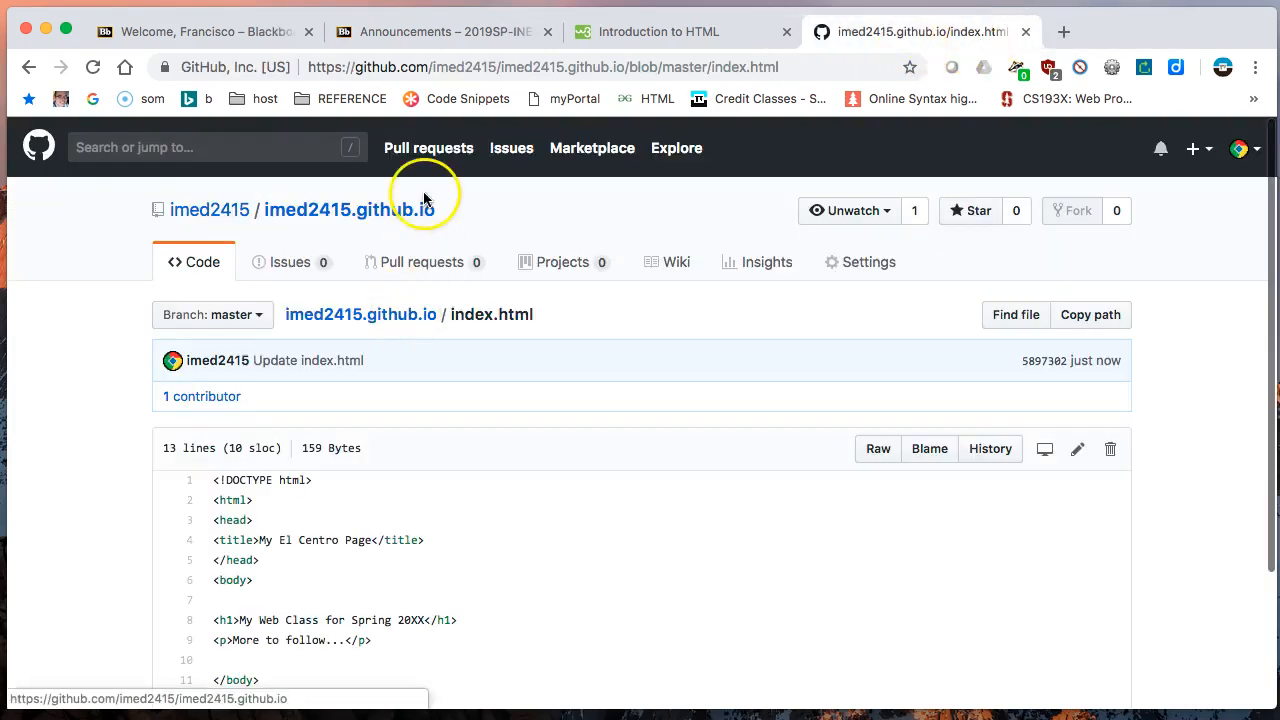
{"action": "left_click", "coordinate": [300, 212]}
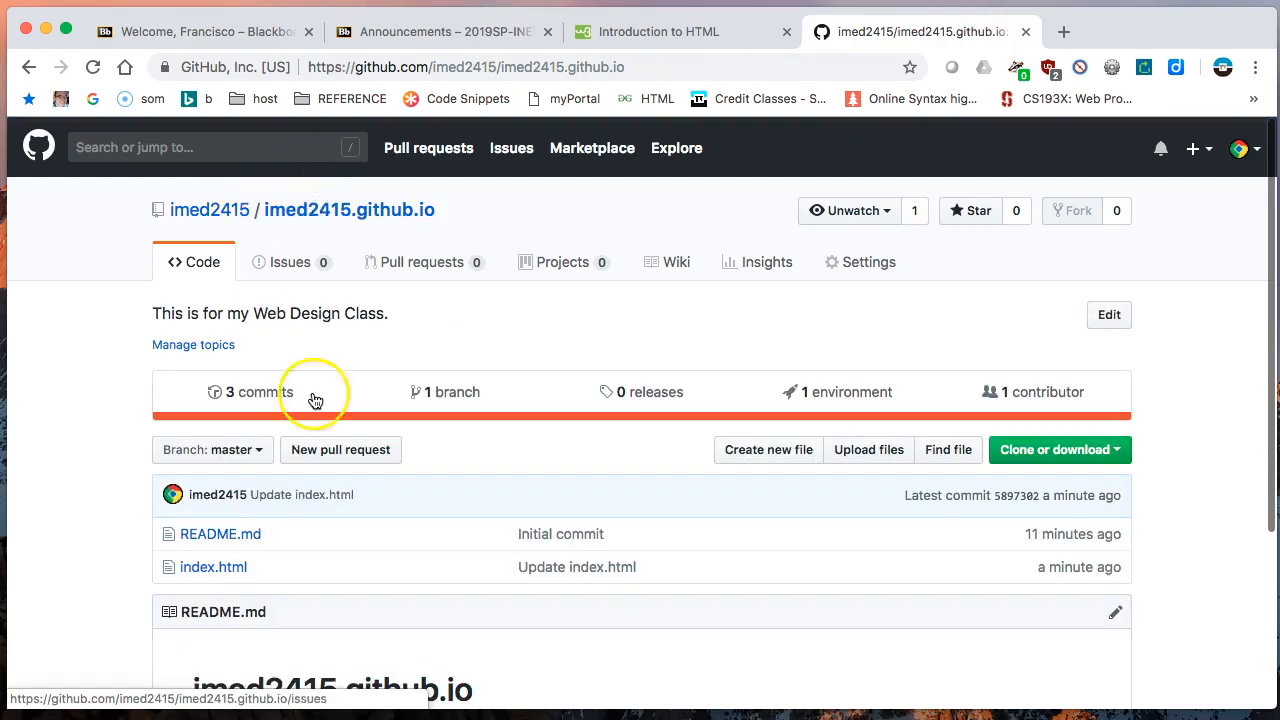
{"action": "scroll", "coordinate": [314, 337], "scroll_direction": "down", "scroll_amount": 3}
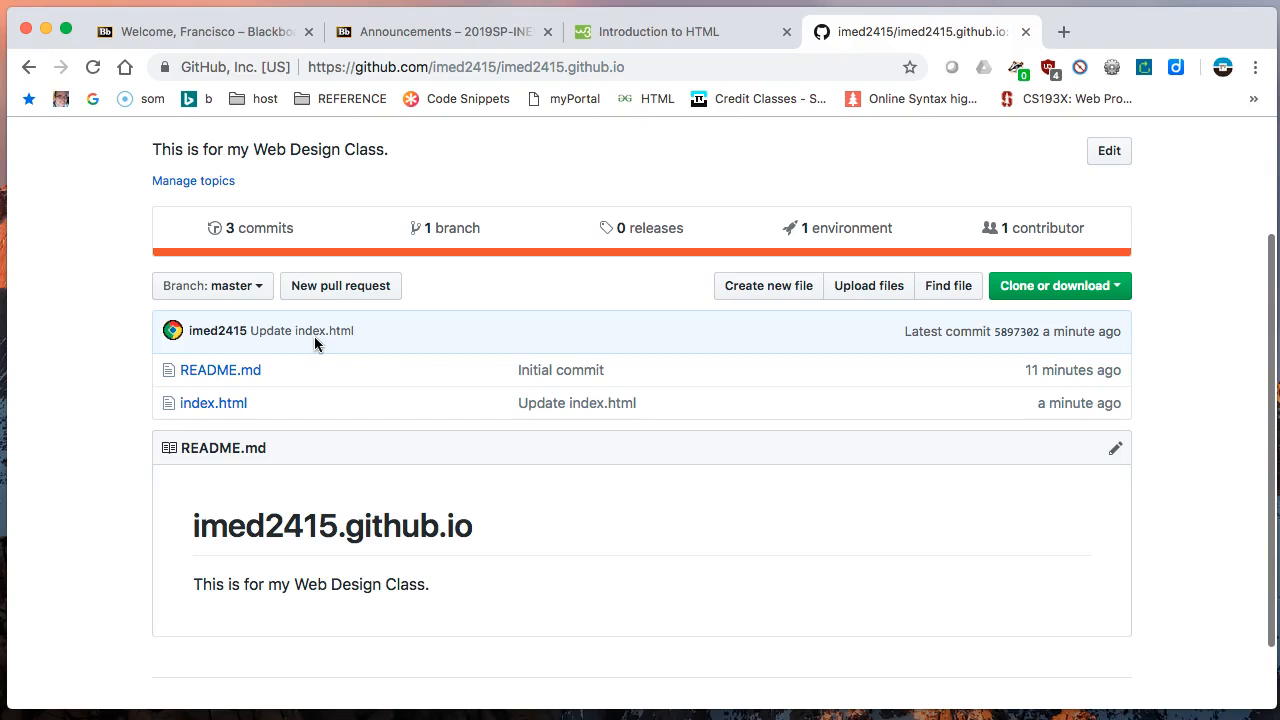
{"action": "left_click", "coordinate": [314, 312]}
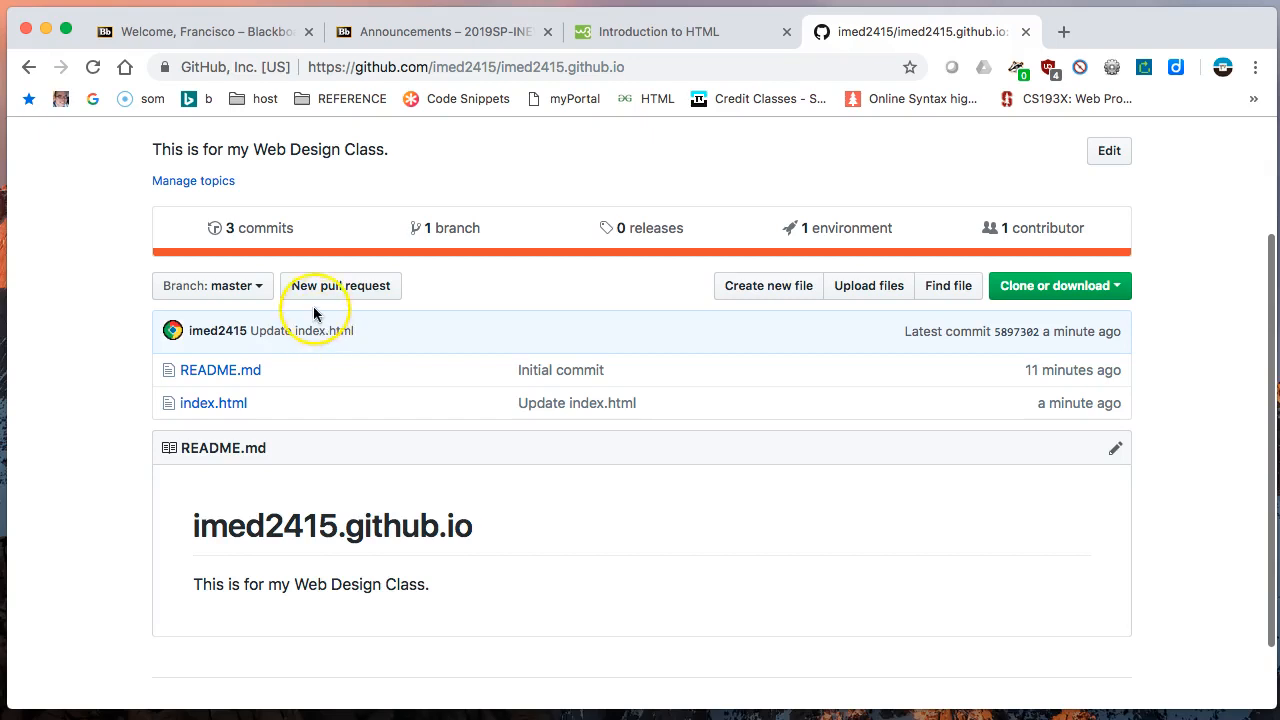